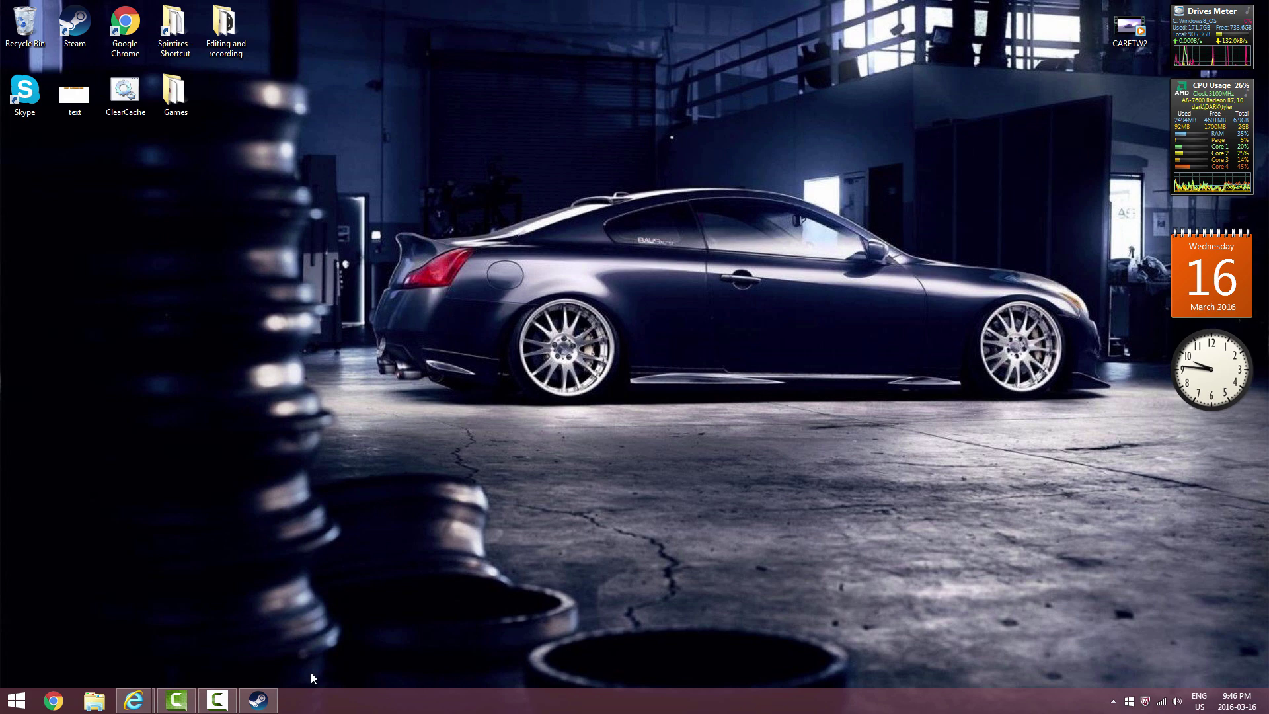
Bring the Spintires.nl browser window forward, glance at the Oovee tab, and return to Spintires.nl.
left_click(134, 701)
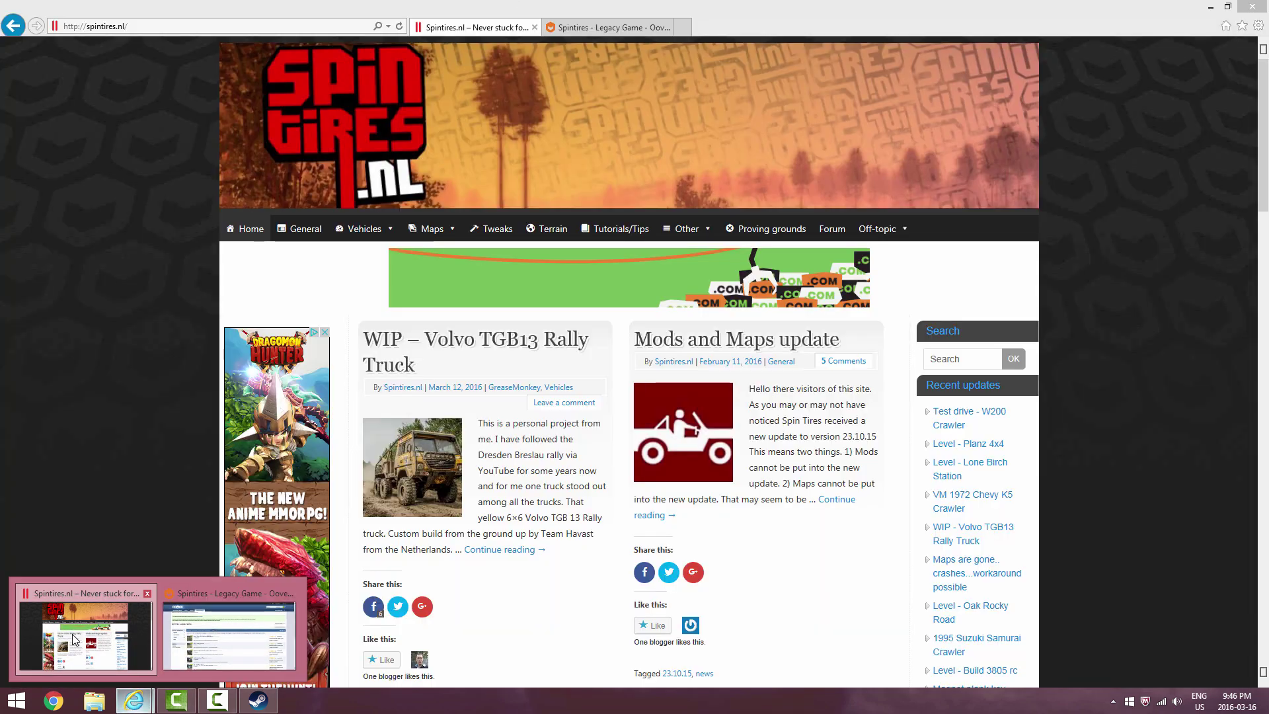
left_click(76, 636)
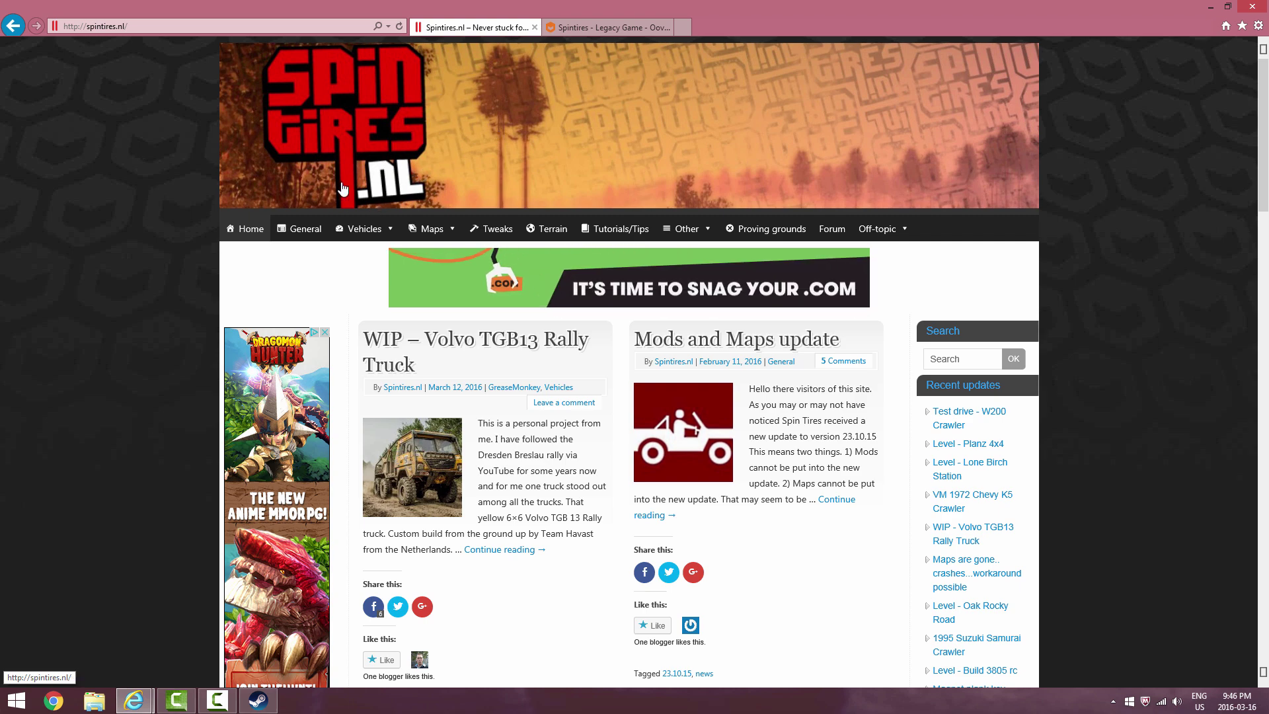
left_click(576, 30)
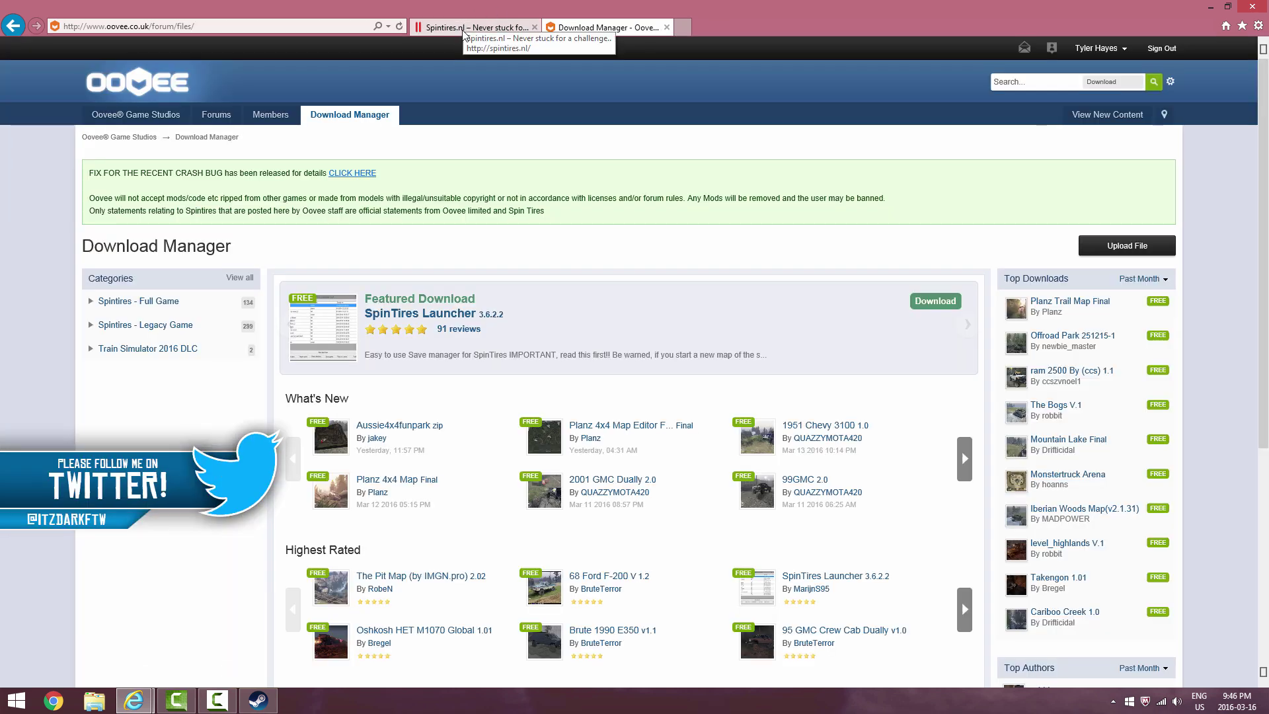
left_click(464, 29)
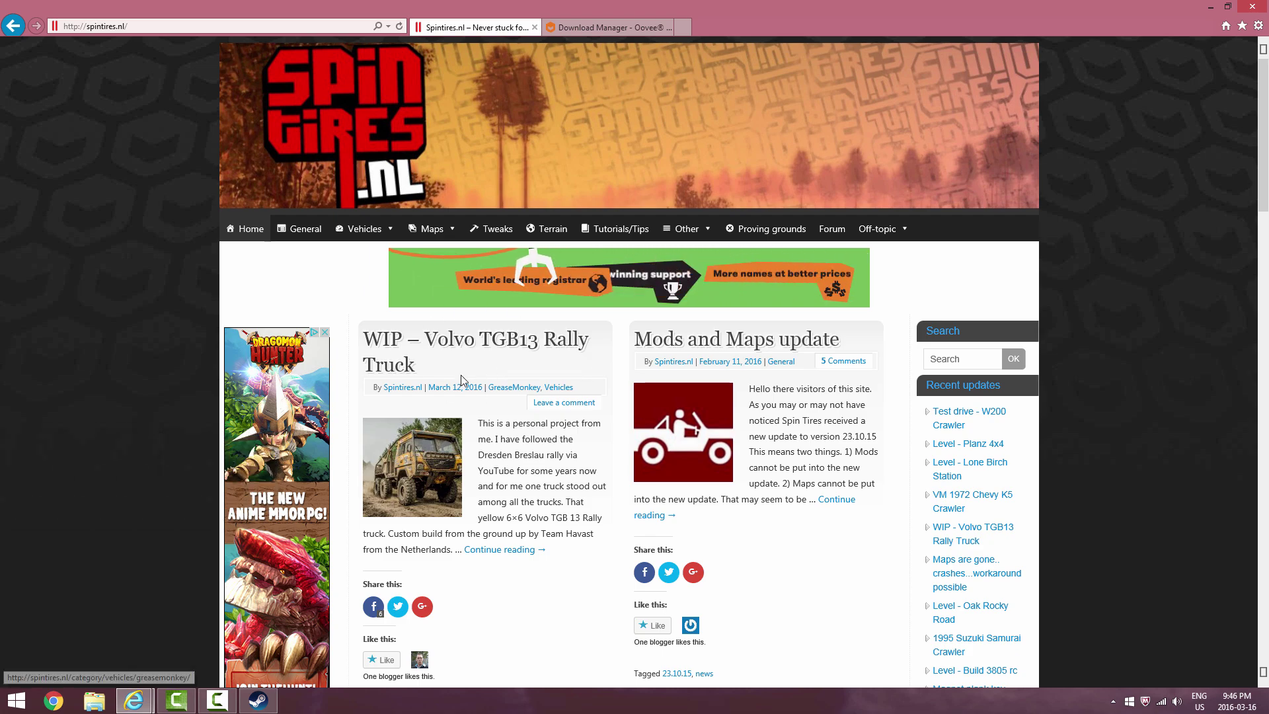
Scroll through the recent vehicle and map posts on the Spintires.nl homepage.
scroll(612, 389, "down", 10)
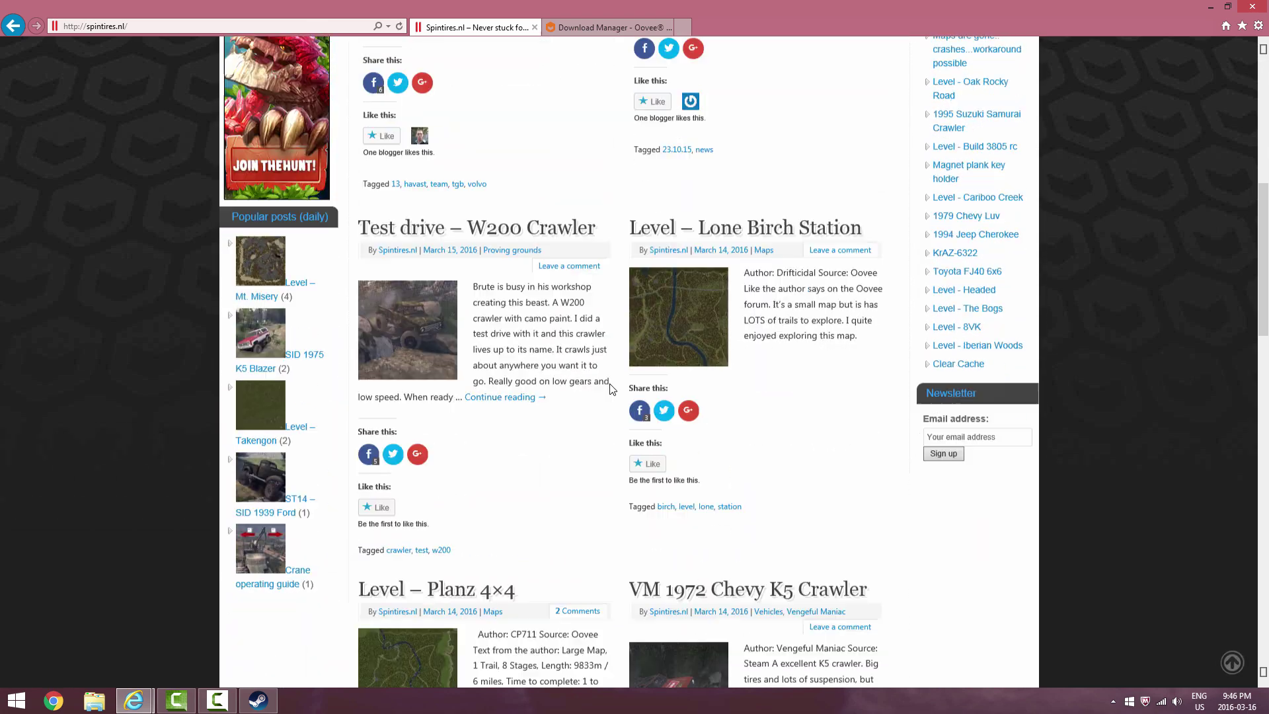
scroll(611, 389, "down", 4)
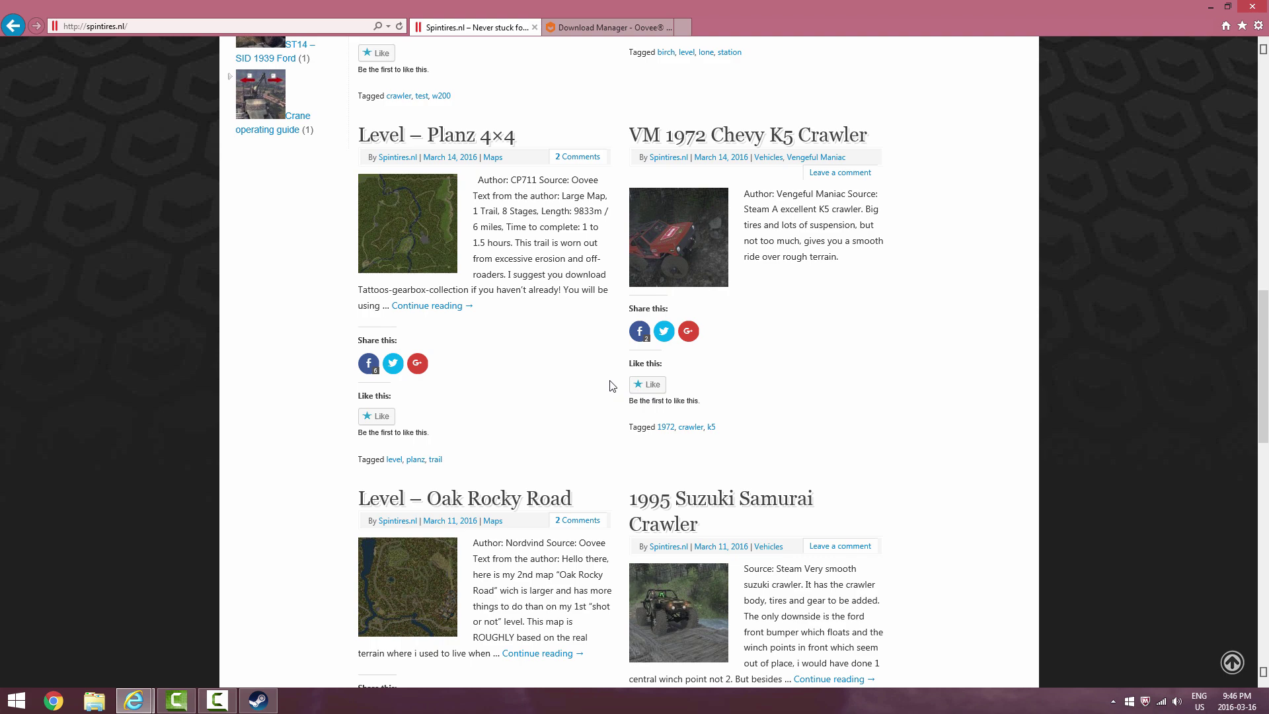
scroll(611, 387, "up", 15)
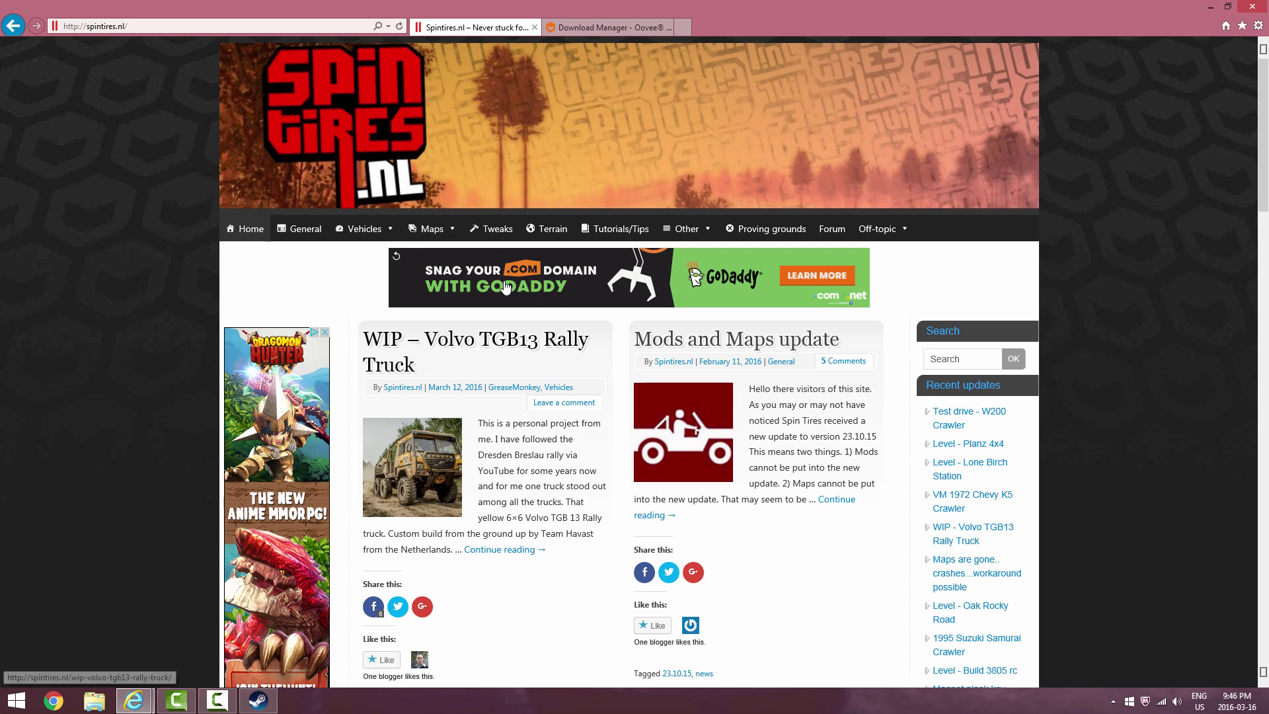
scroll(531, 403, "down", 12)
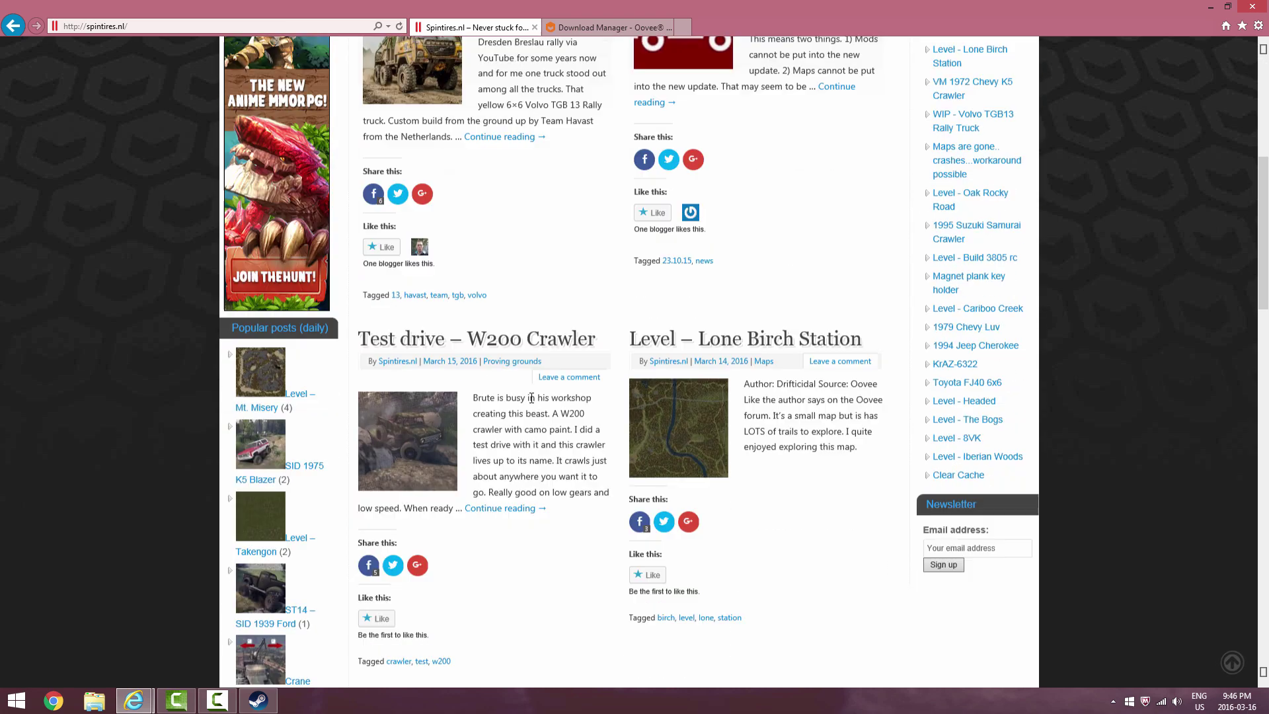
scroll(531, 401, "down", 2)
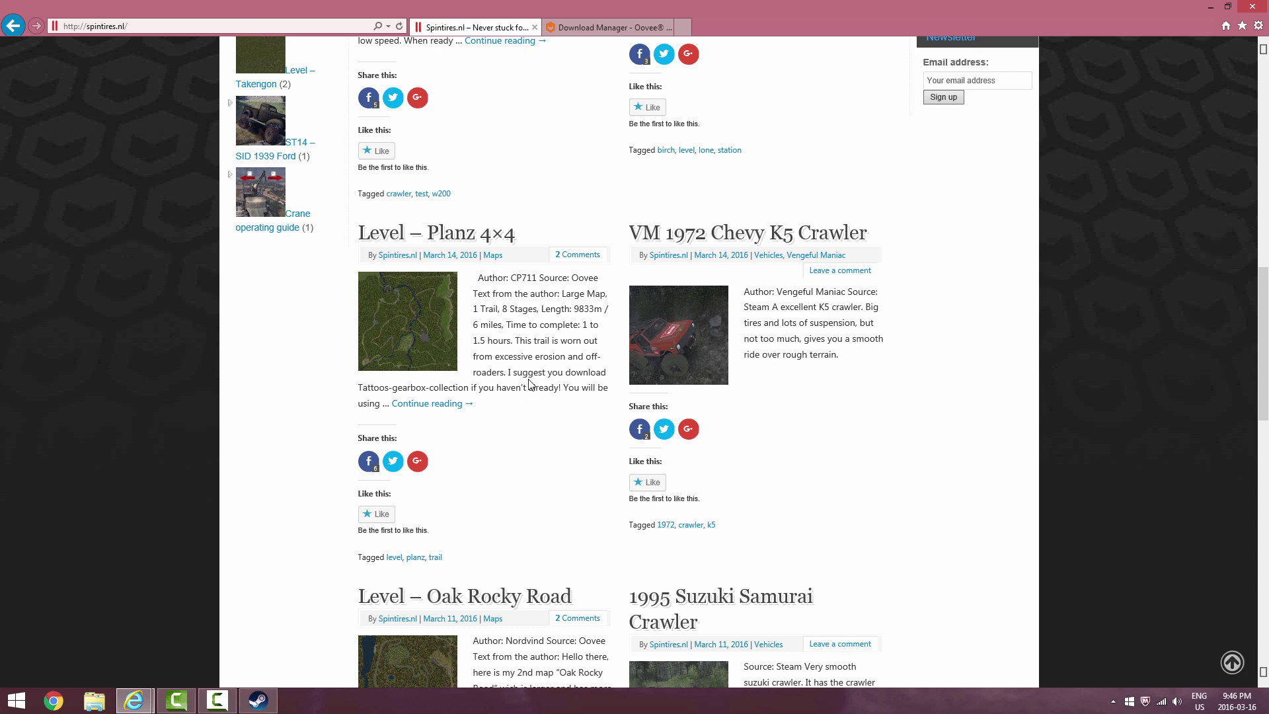
scroll(531, 386, "down", 10)
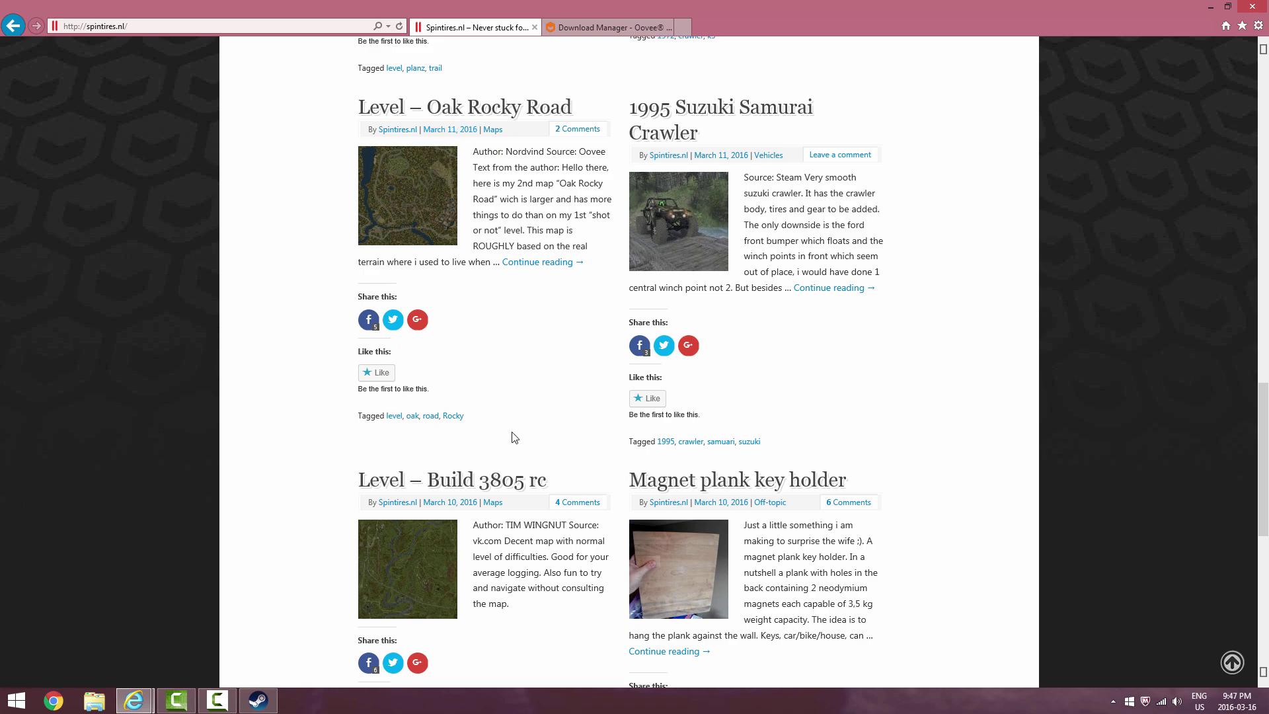
scroll(513, 436, "down", 2)
scroll(654, 385, "down", 4)
scroll(543, 361, "up", 20)
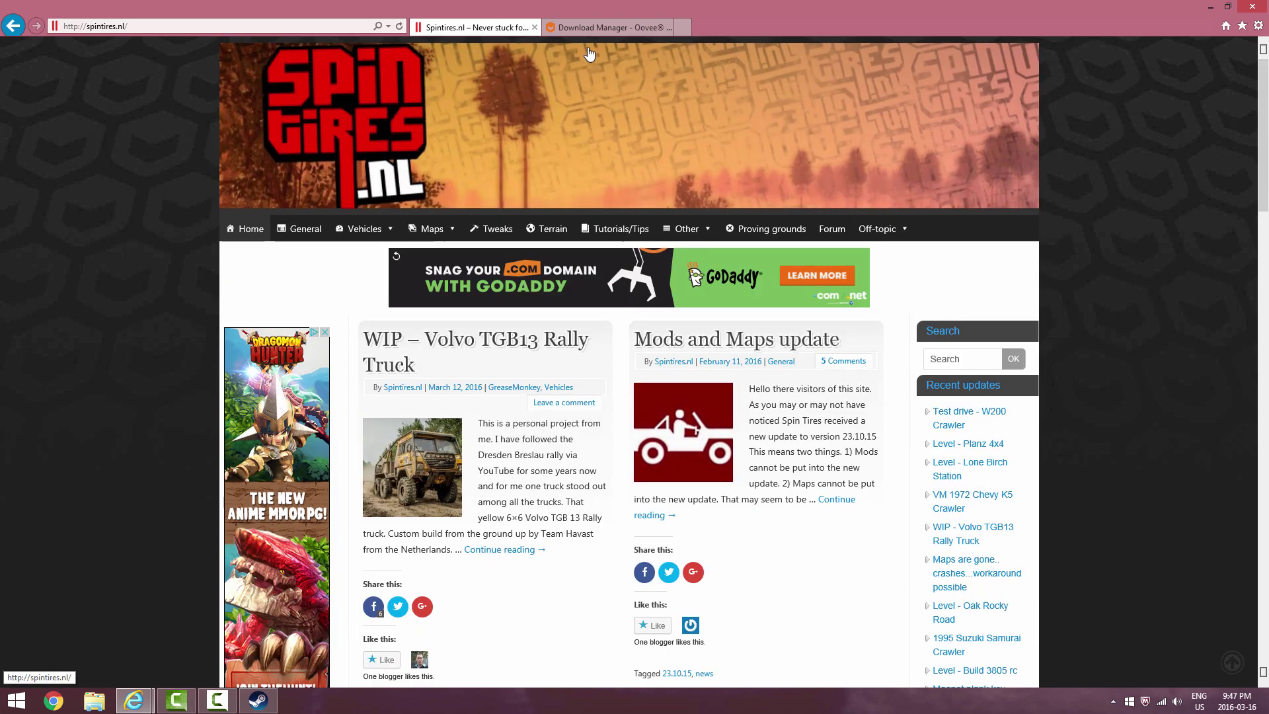
Browse Oovee's Spintires - Full Game > New Vehicles list to SID Ford Raptor SVT, then minimize the browser.
left_click(598, 27)
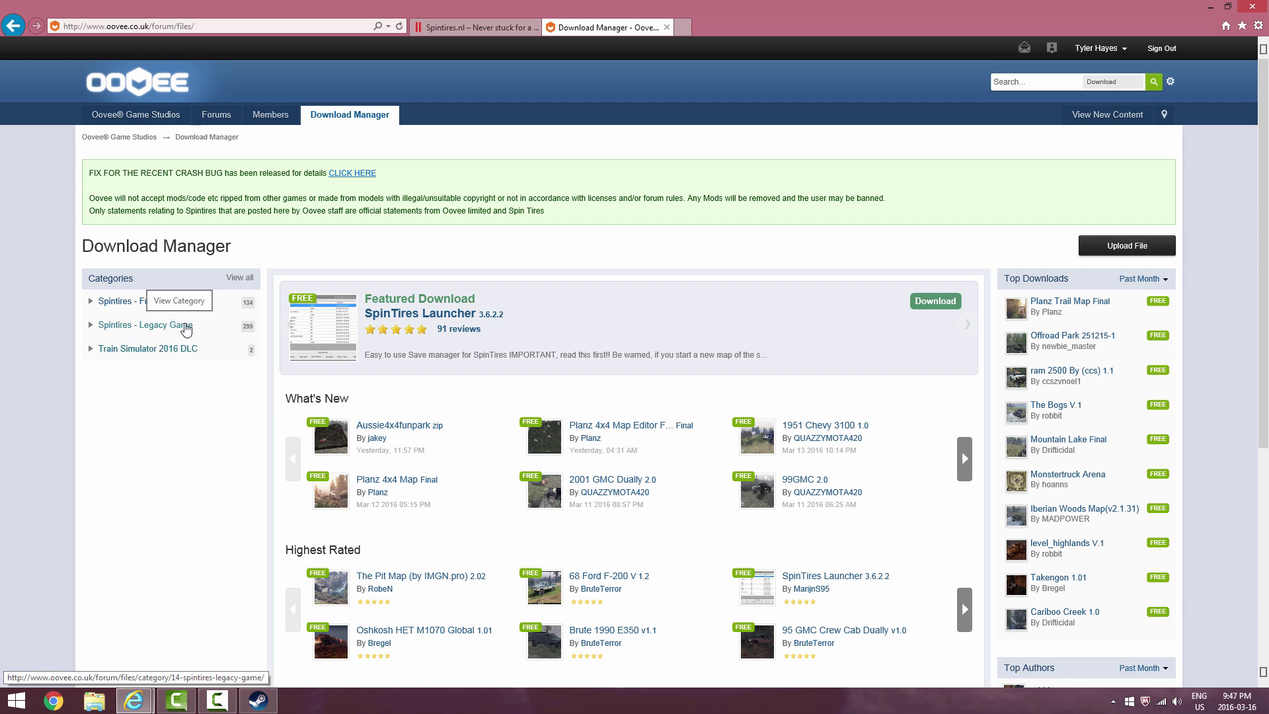
left_click(148, 305)
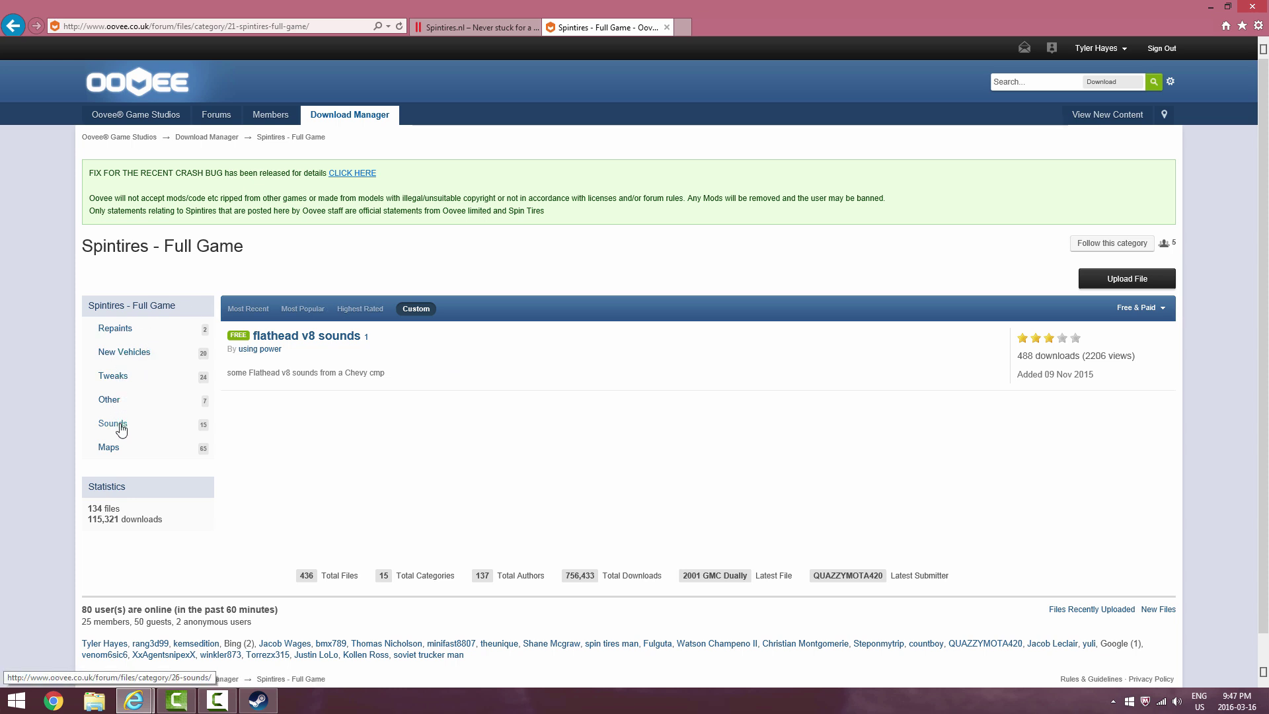
left_click(132, 357)
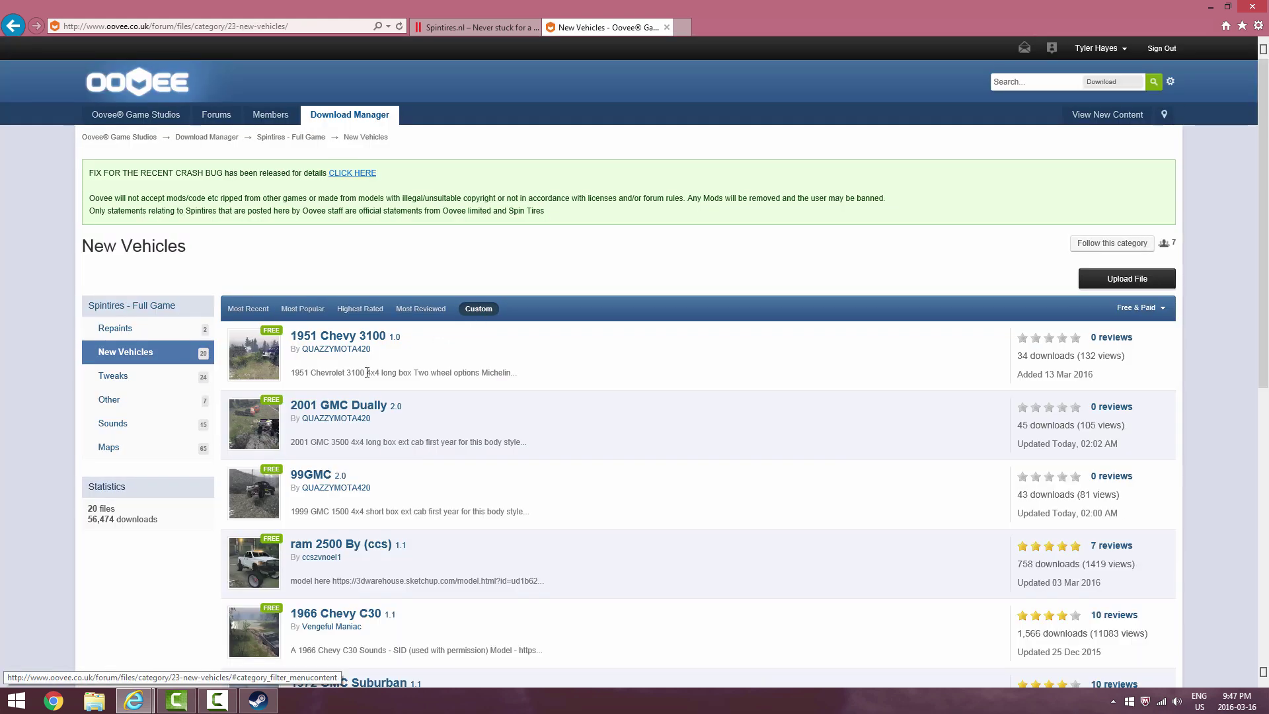
scroll(342, 398, "down", 1)
scroll(342, 399, "down", 2)
scroll(335, 376, "down", 2)
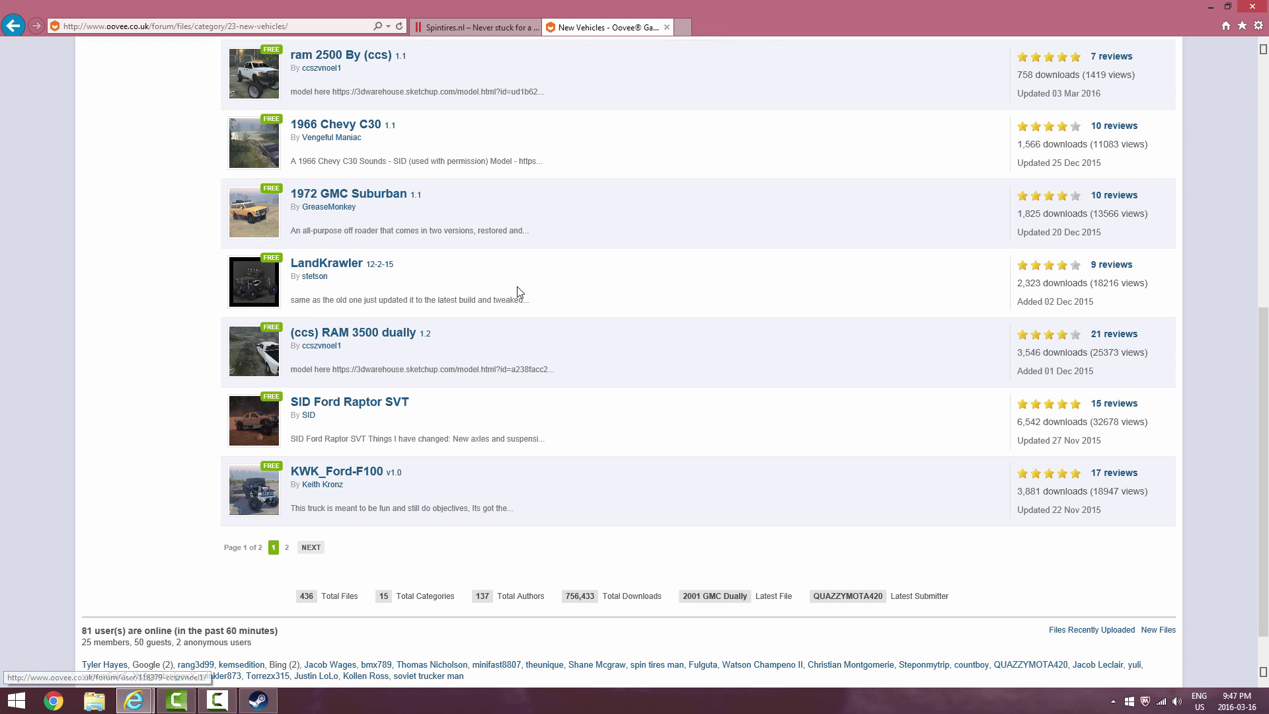
left_click(1207, 7)
double_click(28, 25)
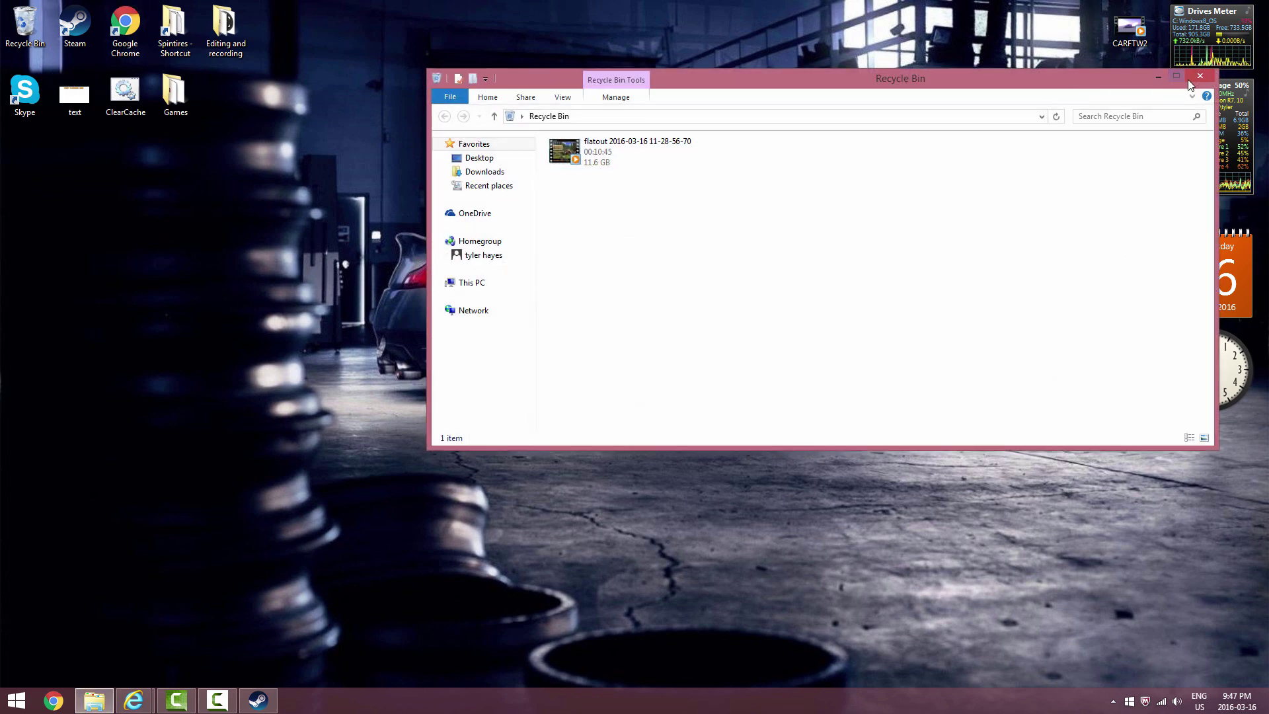
left_click(1200, 78)
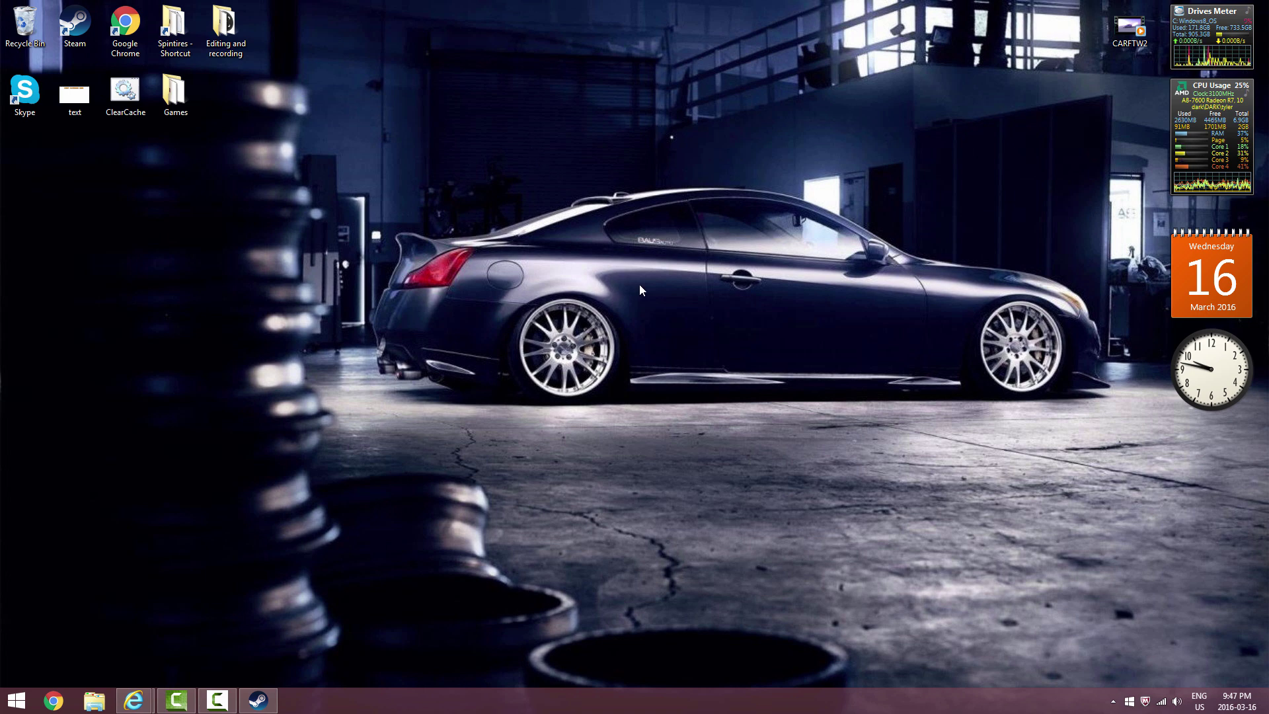
right_click(646, 250)
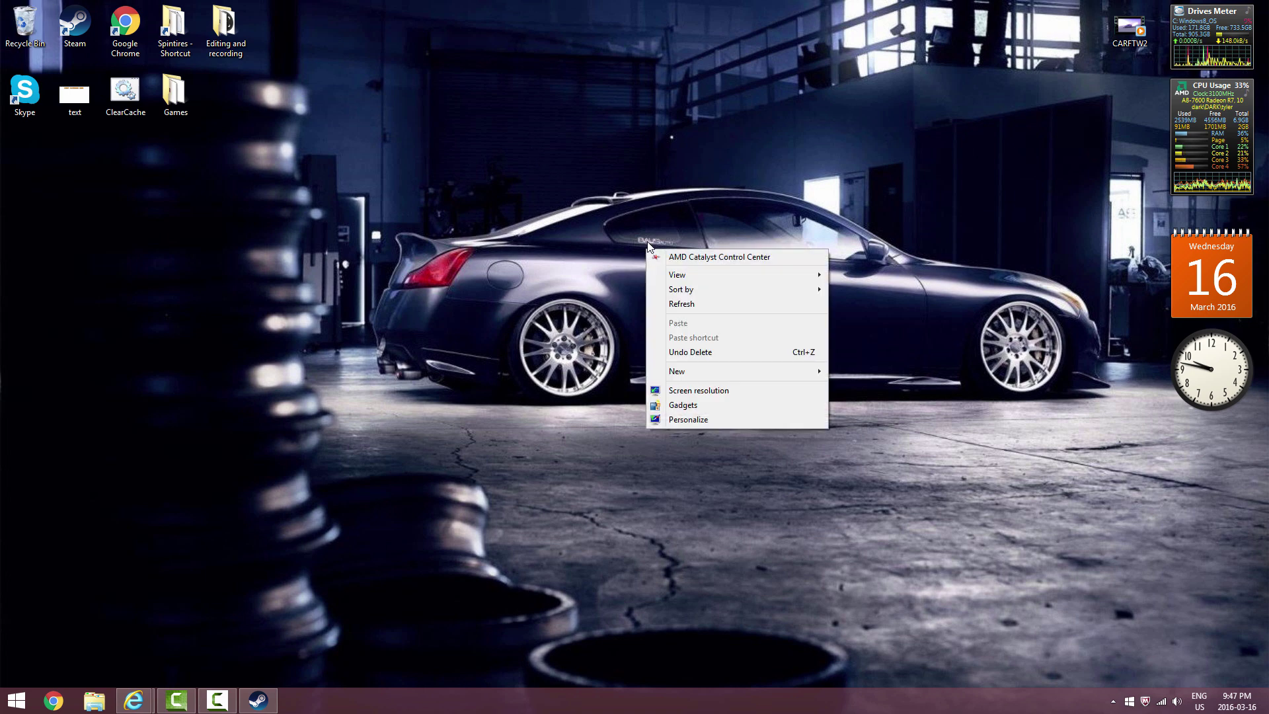
left_click(682, 305)
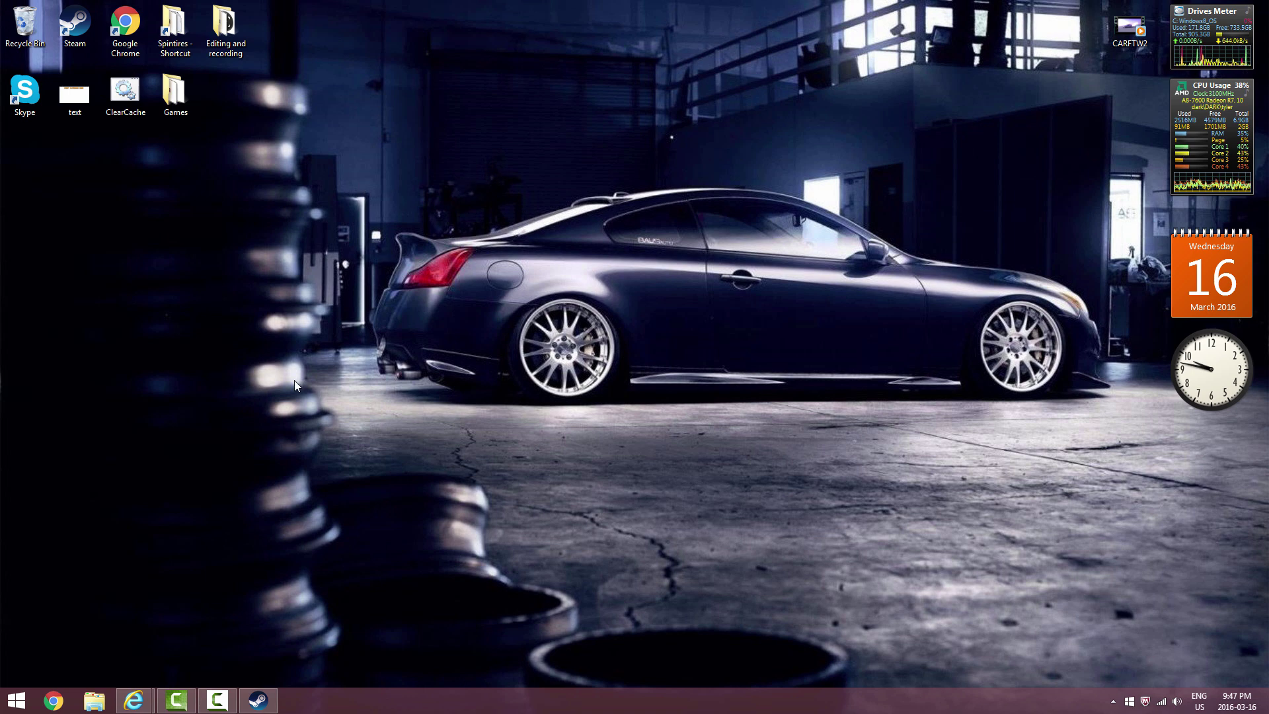
mouse_move(133, 701)
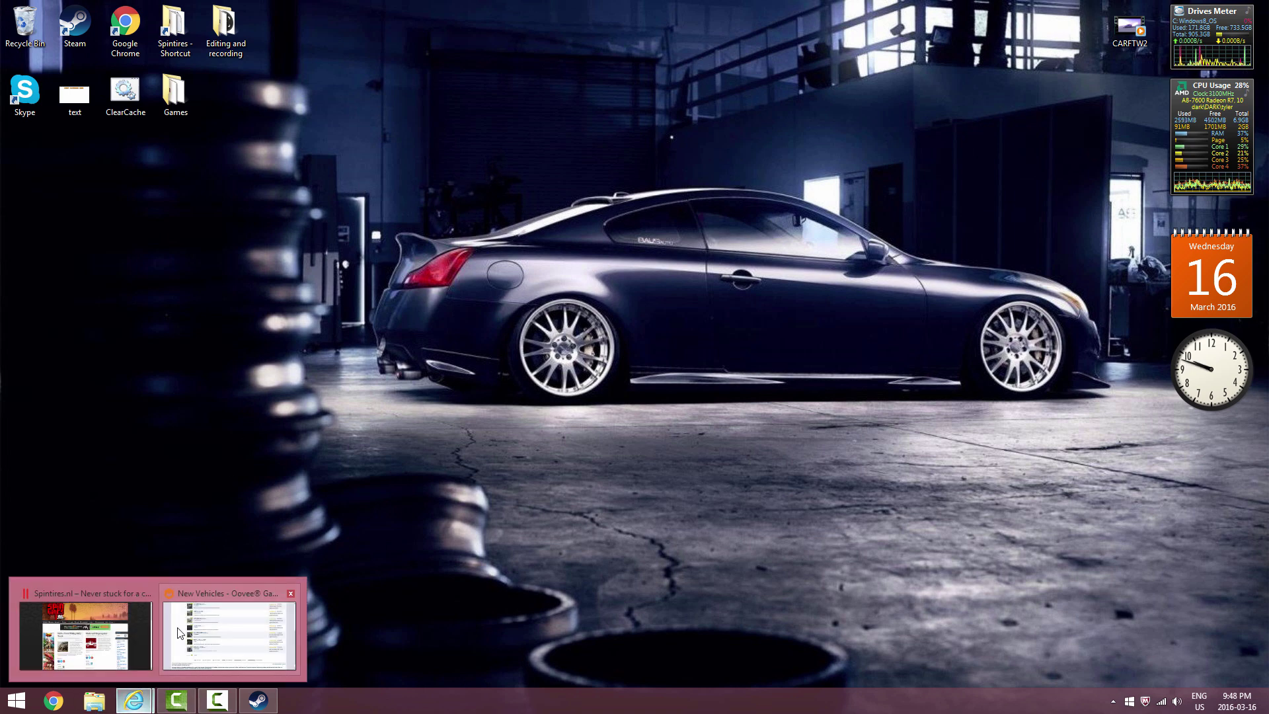
Download SID Ford Raptor SVT v 1.0_231015.zip from its Oovee file page and save it.
left_click(174, 624)
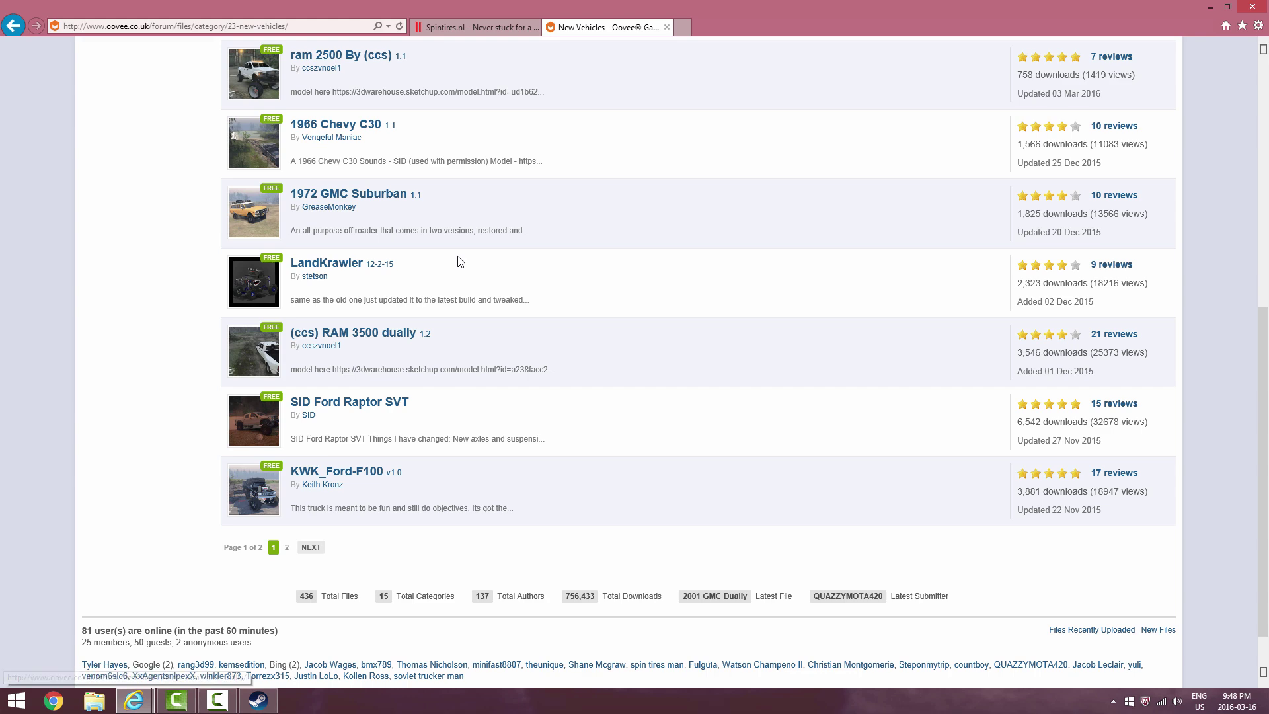
left_click(357, 408)
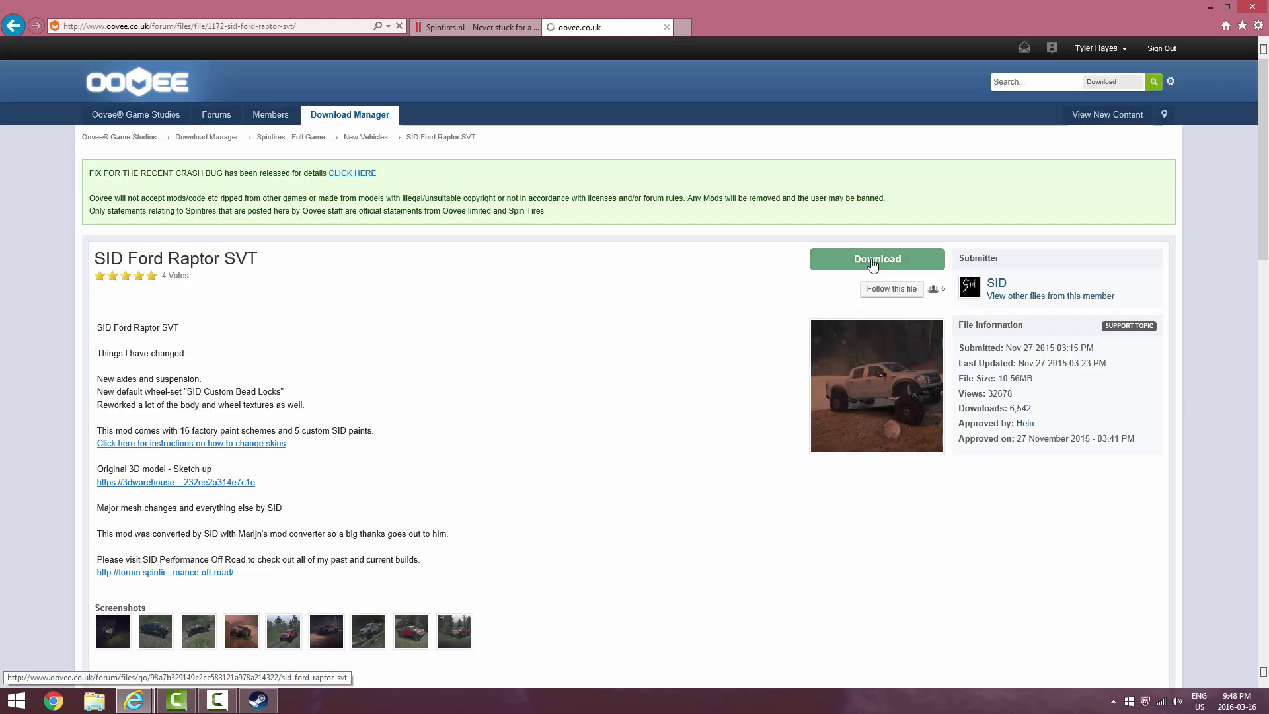
left_click(873, 263)
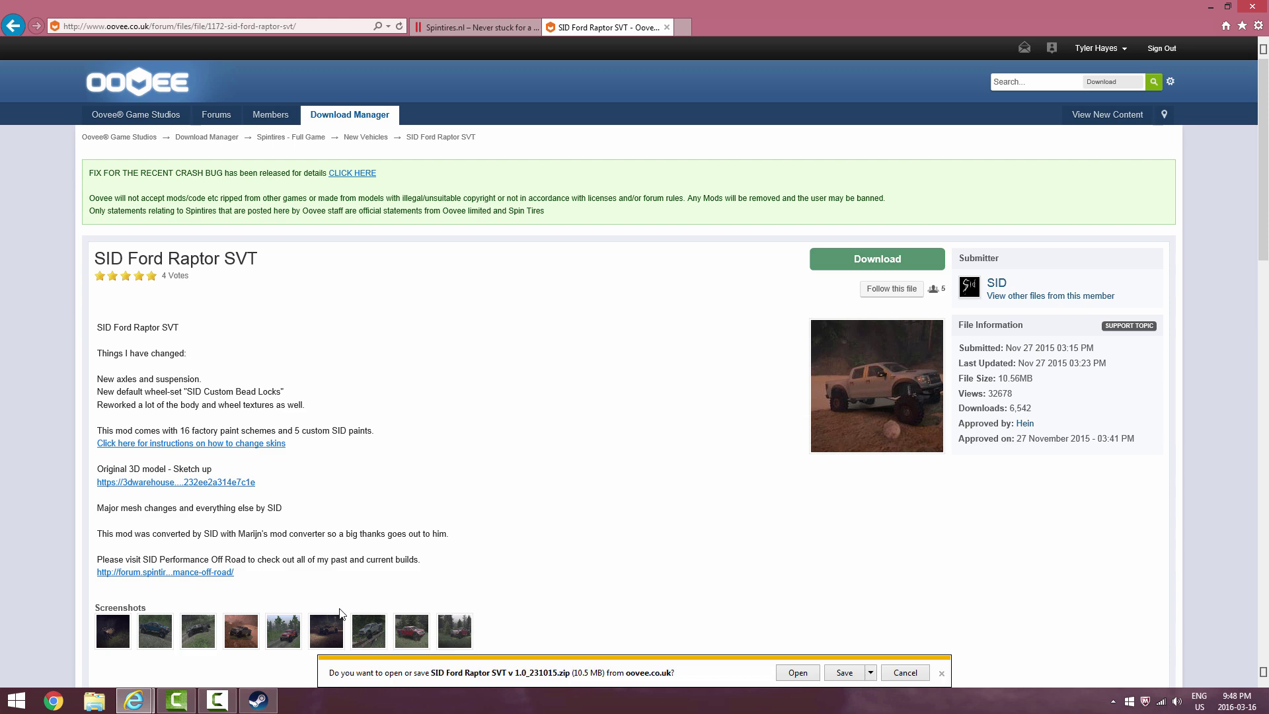
double_click(978, 28)
left_click(1080, 454)
Move the Raptor ZIP onto the desktop and extract it into its own SID Ford Raptor SVT folder.
left_click(1044, 455)
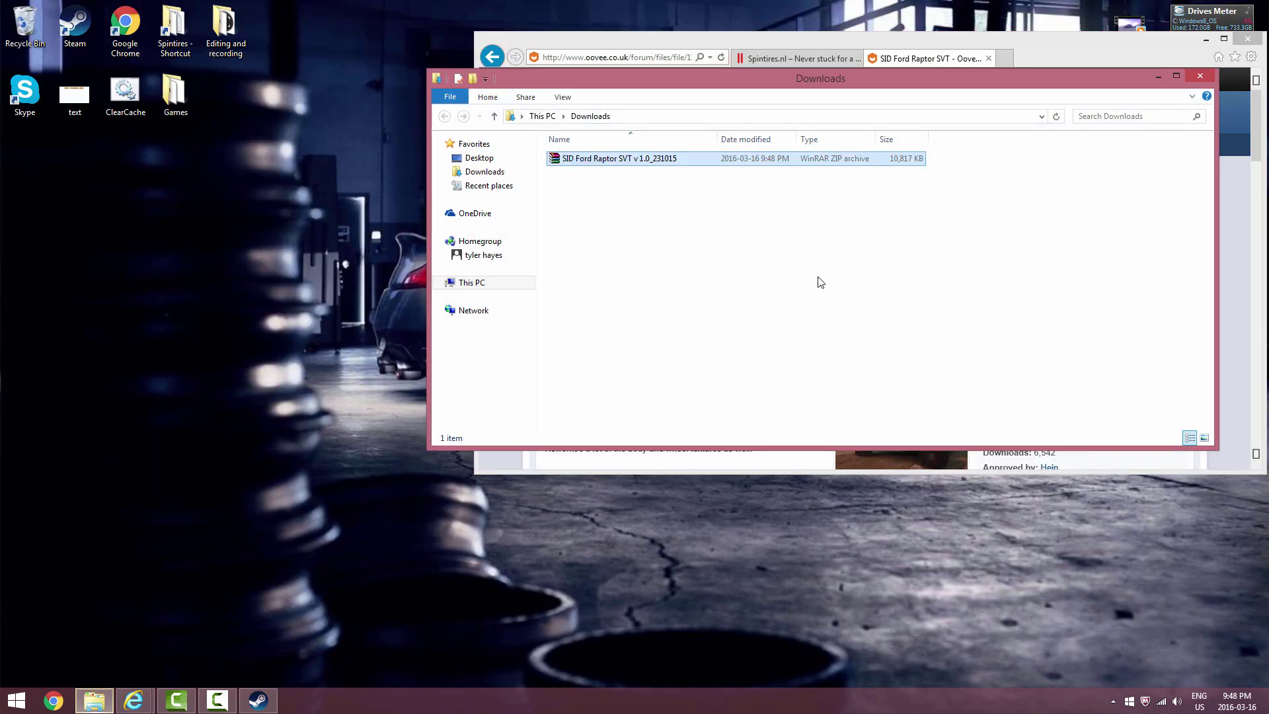
left_click_drag(615, 162, 615, 210)
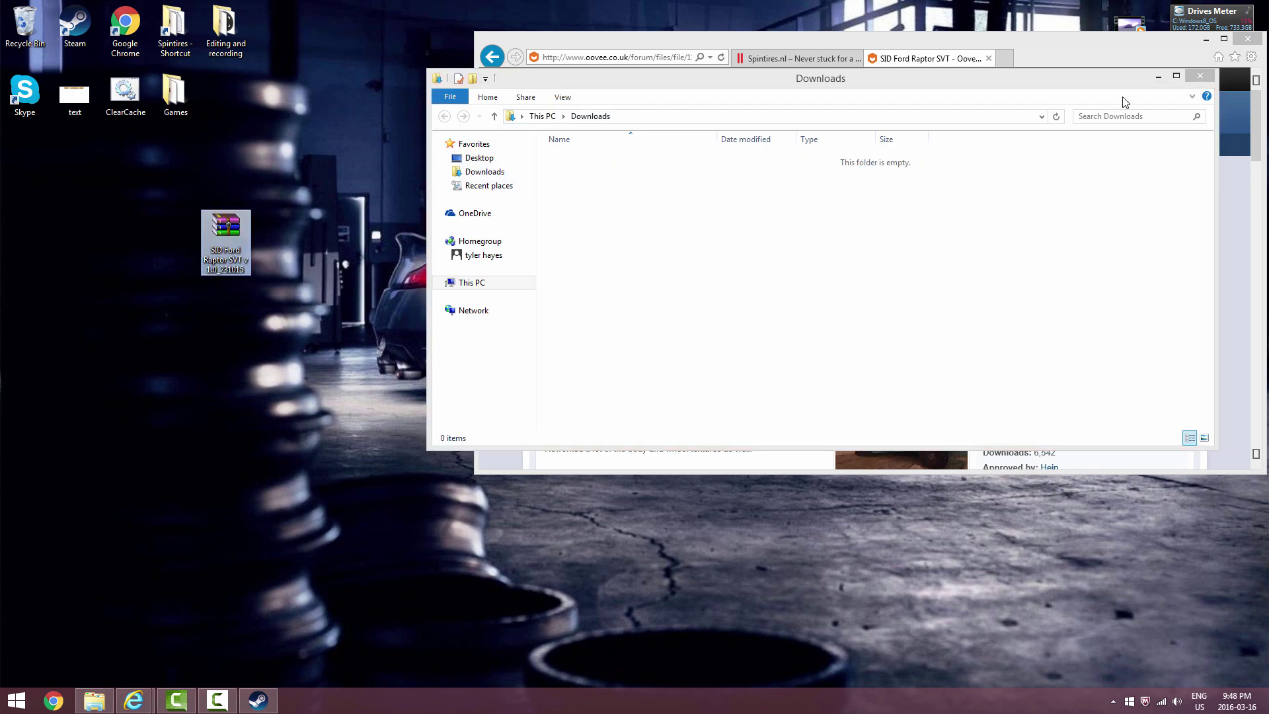
left_click(1200, 76)
left_click(1206, 38)
left_click_drag(221, 240, 673, 243)
left_click(790, 336)
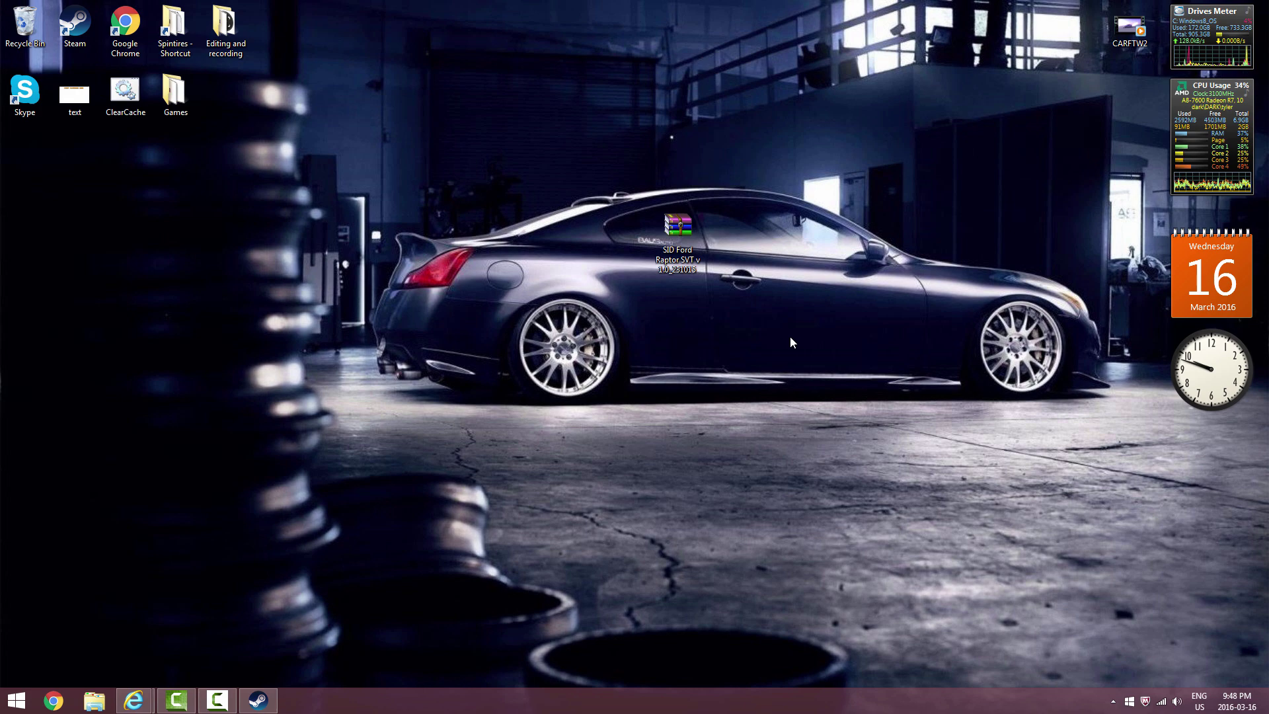
right_click(675, 225)
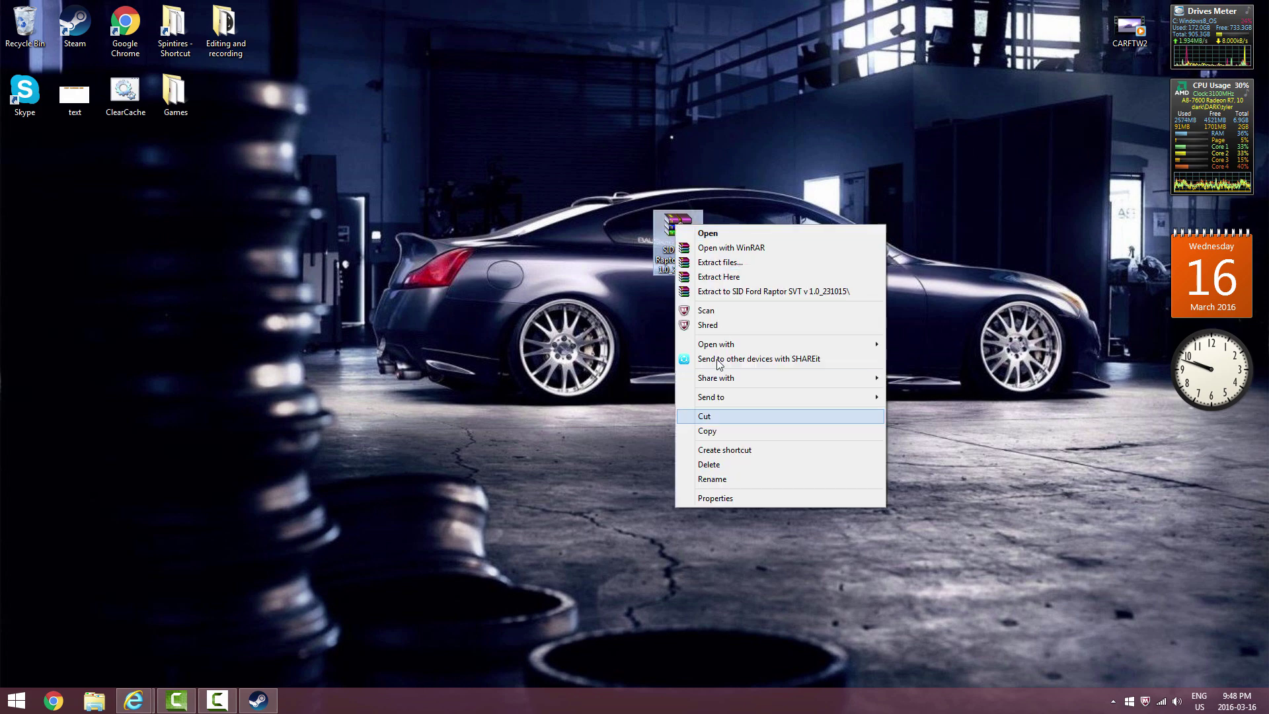
left_click(732, 294)
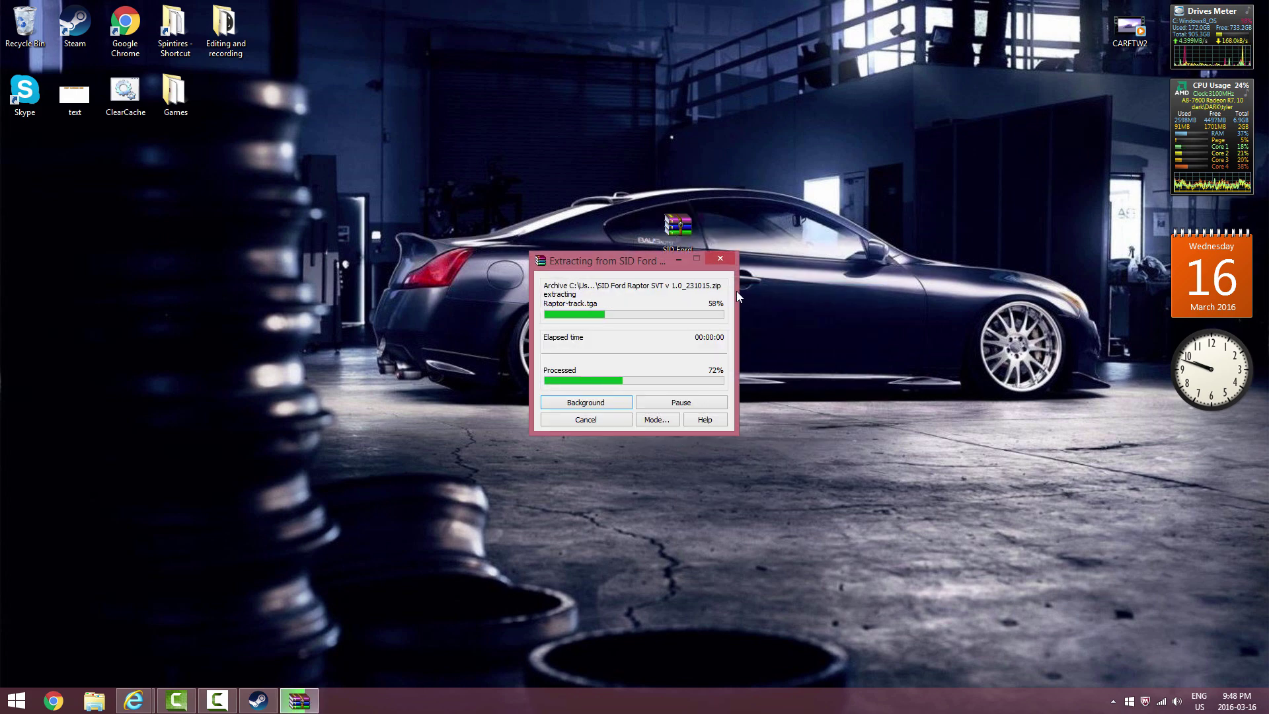
Permanently delete the Raptor ZIP archive through the Recycle Bin.
left_click_drag(697, 241, 38, 27)
right_click(36, 27)
left_click(86, 50)
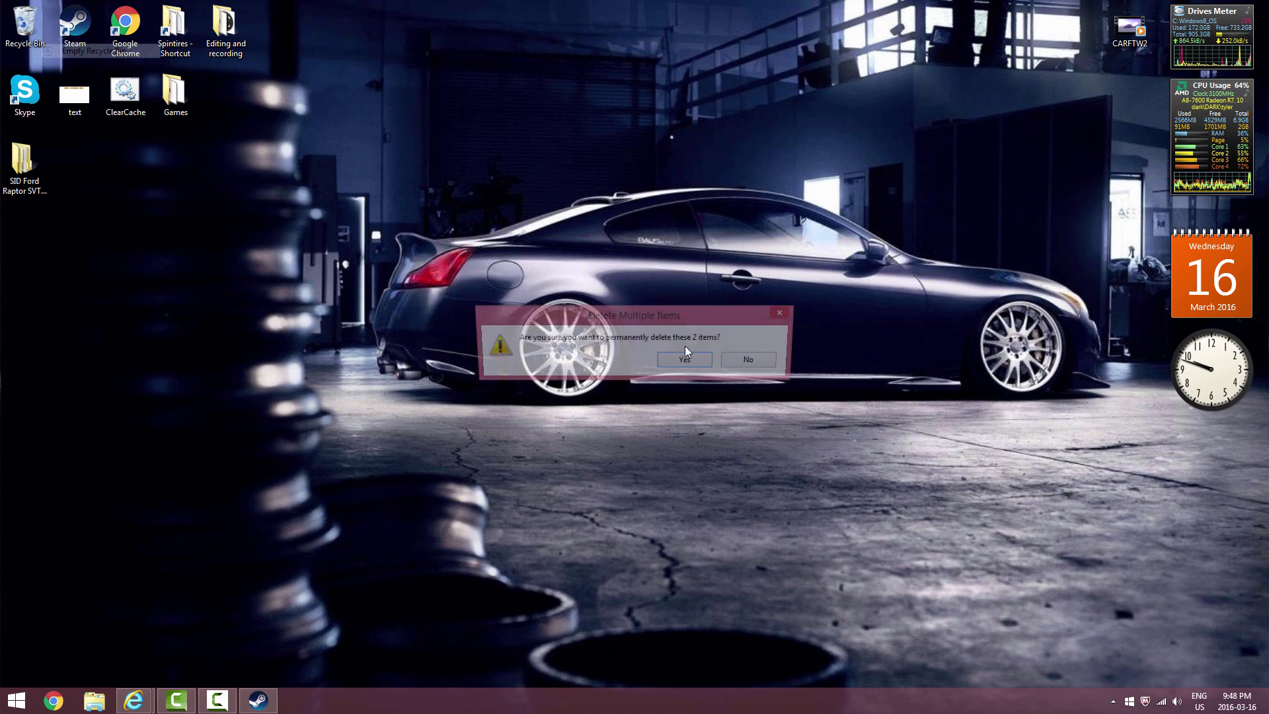
left_click(677, 361)
Move the extracted SID Ford Raptor SVT folder to the desktop centre.
left_click_drag(26, 176, 665, 402)
left_click(660, 402)
left_click_drag(36, 169, 739, 375)
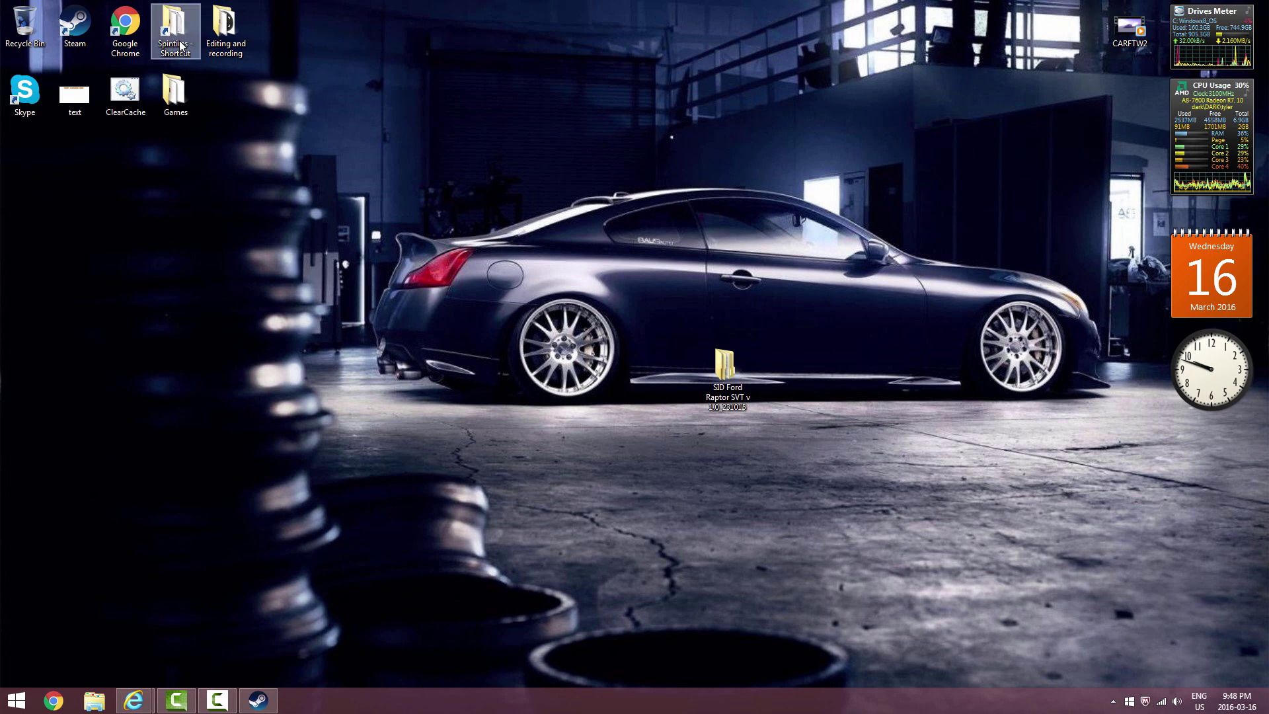
left_click(245, 708)
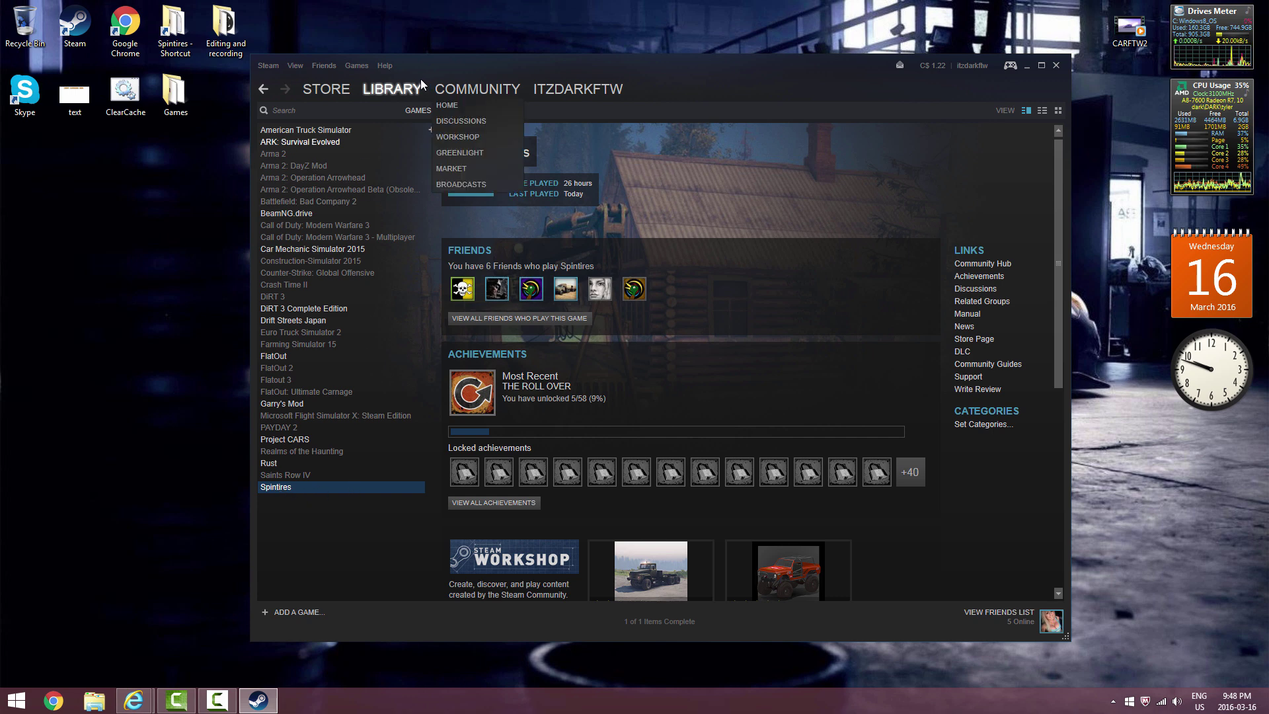
Open Spintires' installation folder from its Steam Properties via Browse Local Files.
right_click(281, 493)
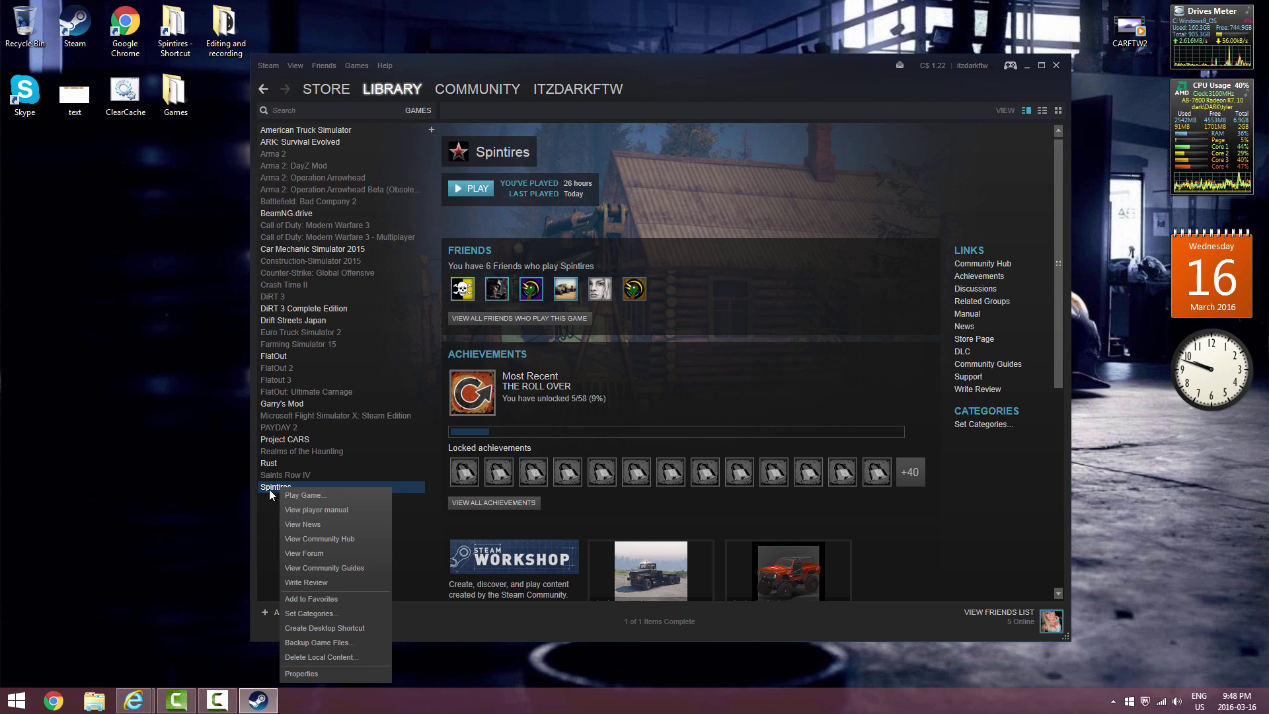
left_click(315, 672)
left_click(599, 172)
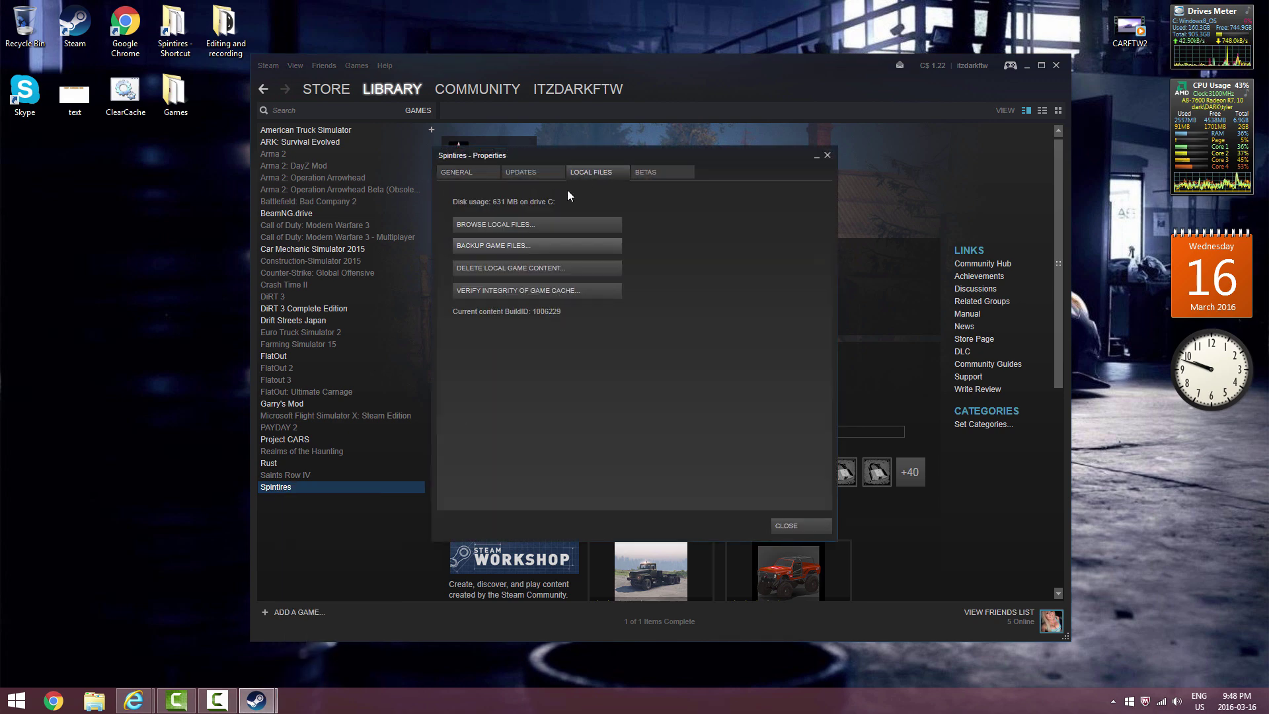
left_click(519, 224)
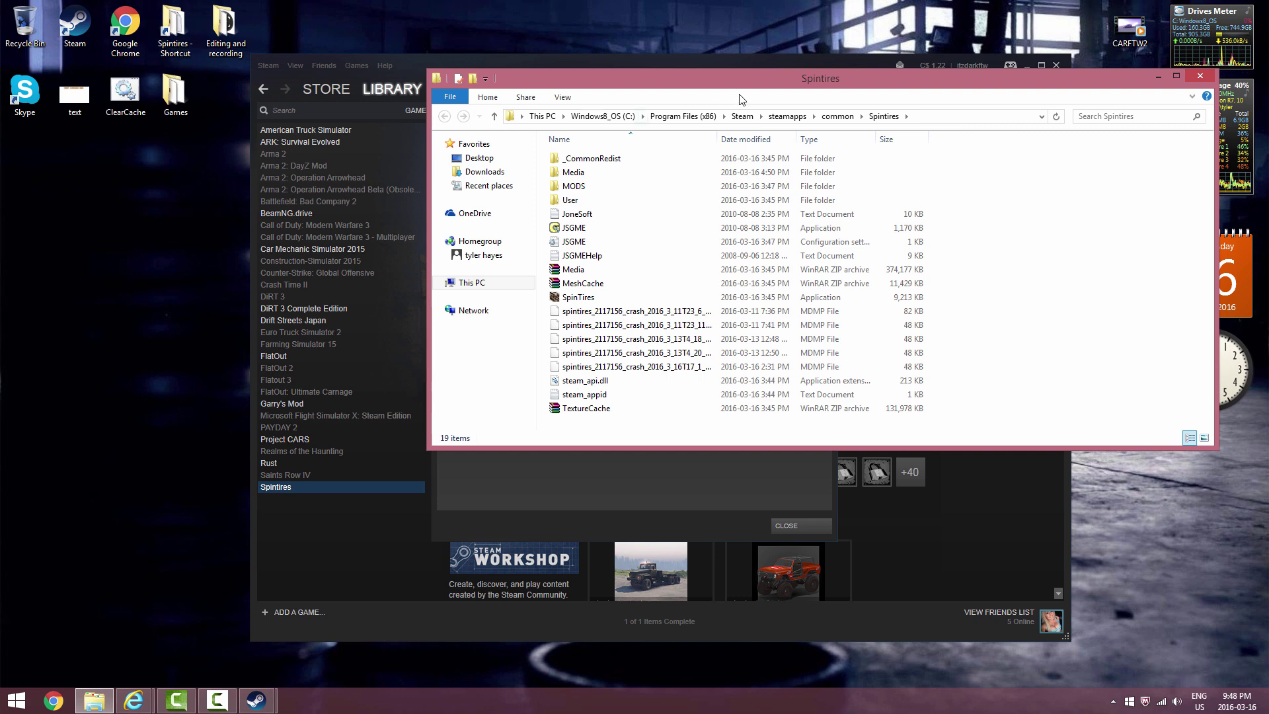
Close the common games folder and Spintires Properties windows, then minimize Steam.
left_click(837, 116)
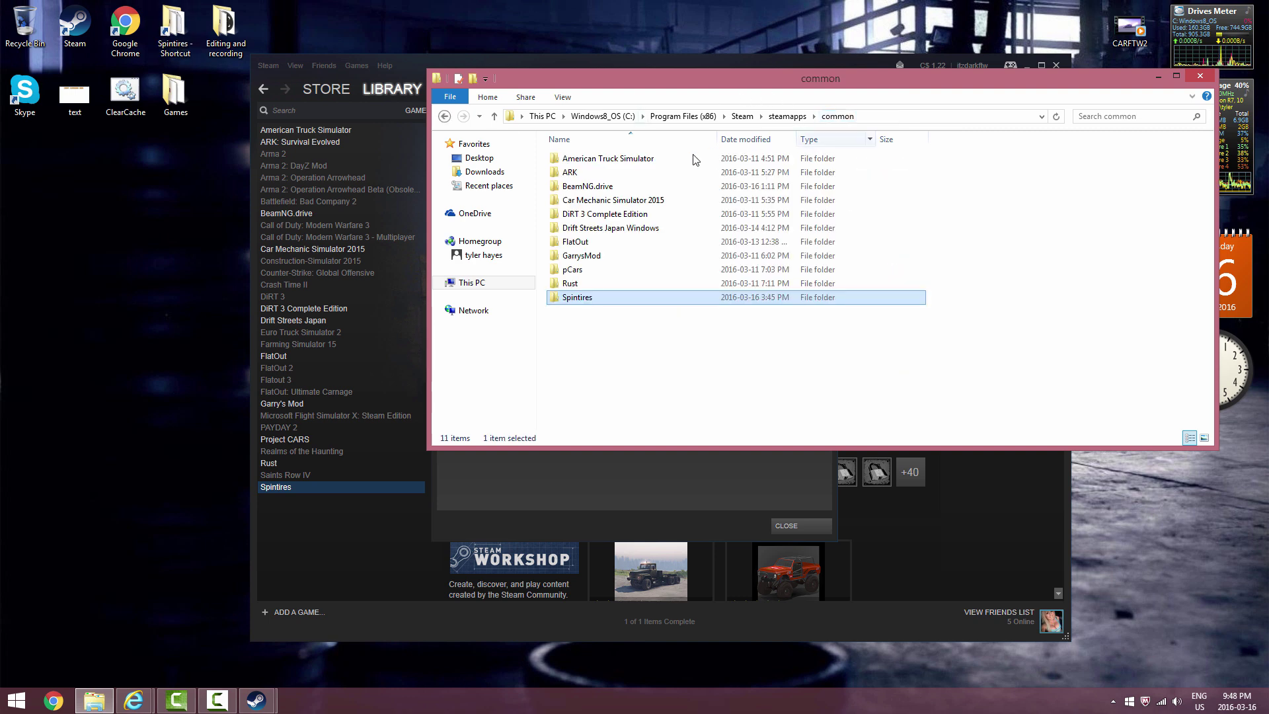
right_click(574, 298)
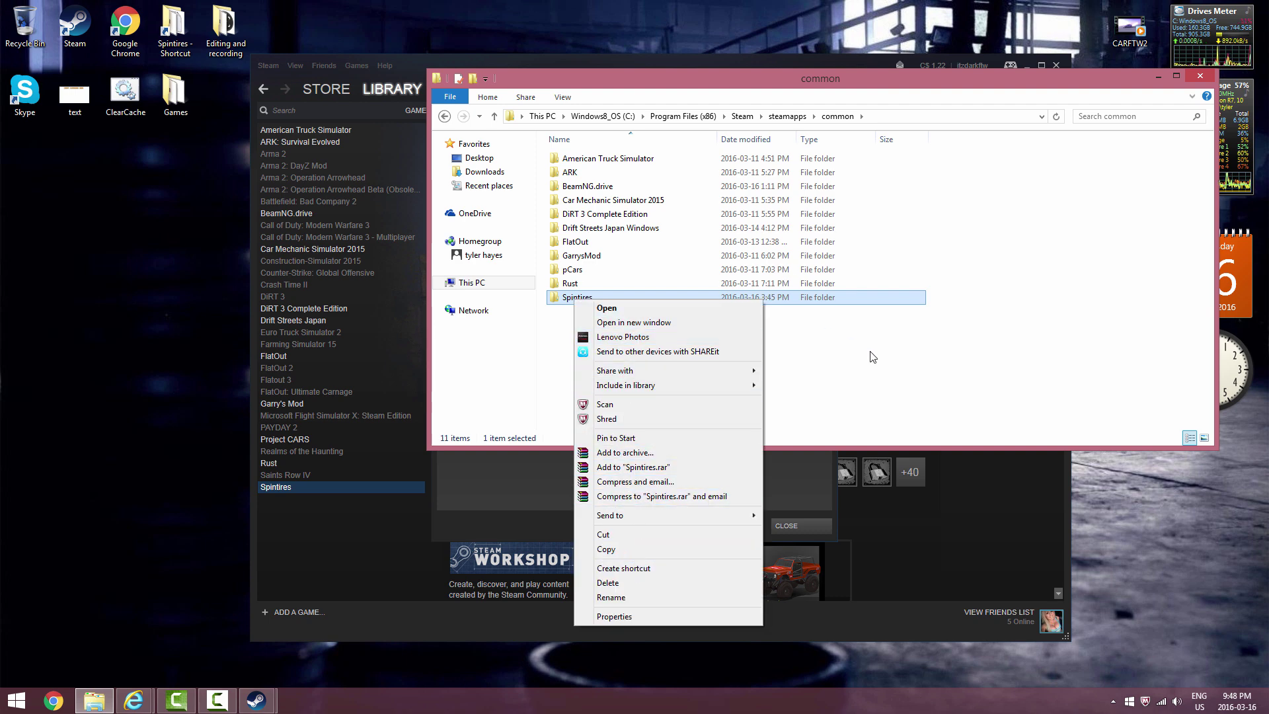
left_click(1102, 157)
left_click(1200, 77)
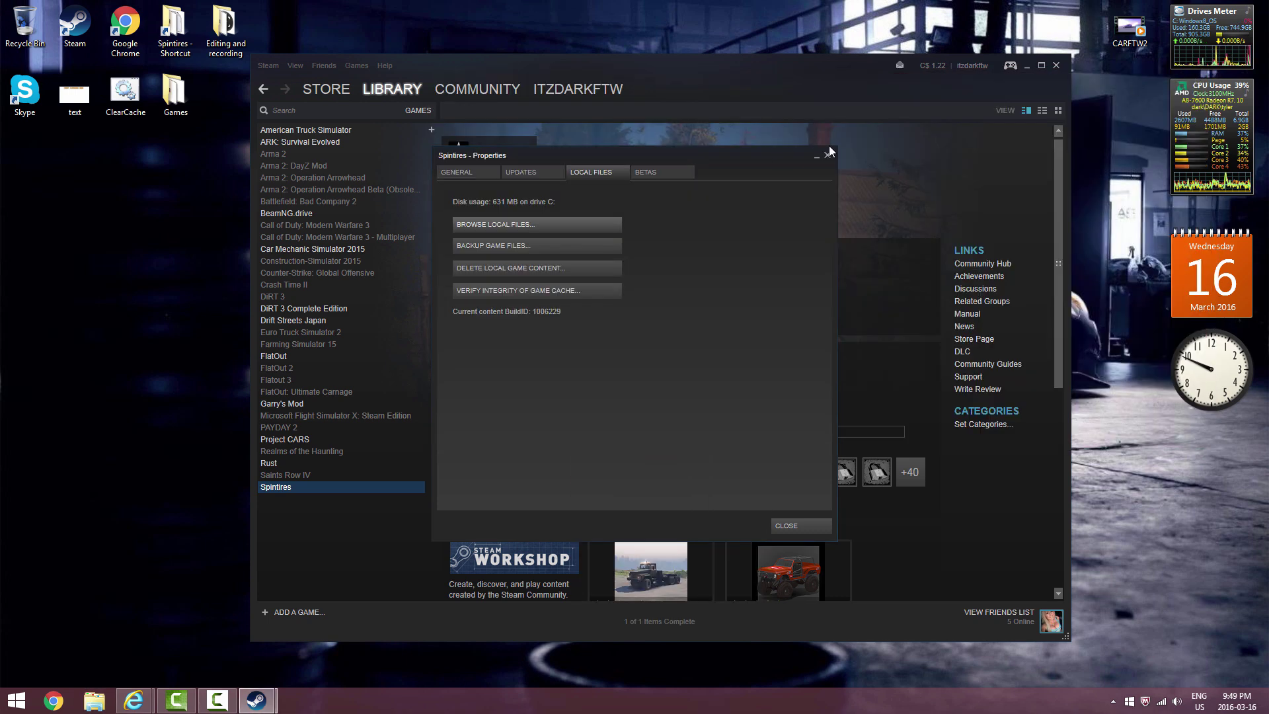
left_click(828, 154)
left_click(1028, 65)
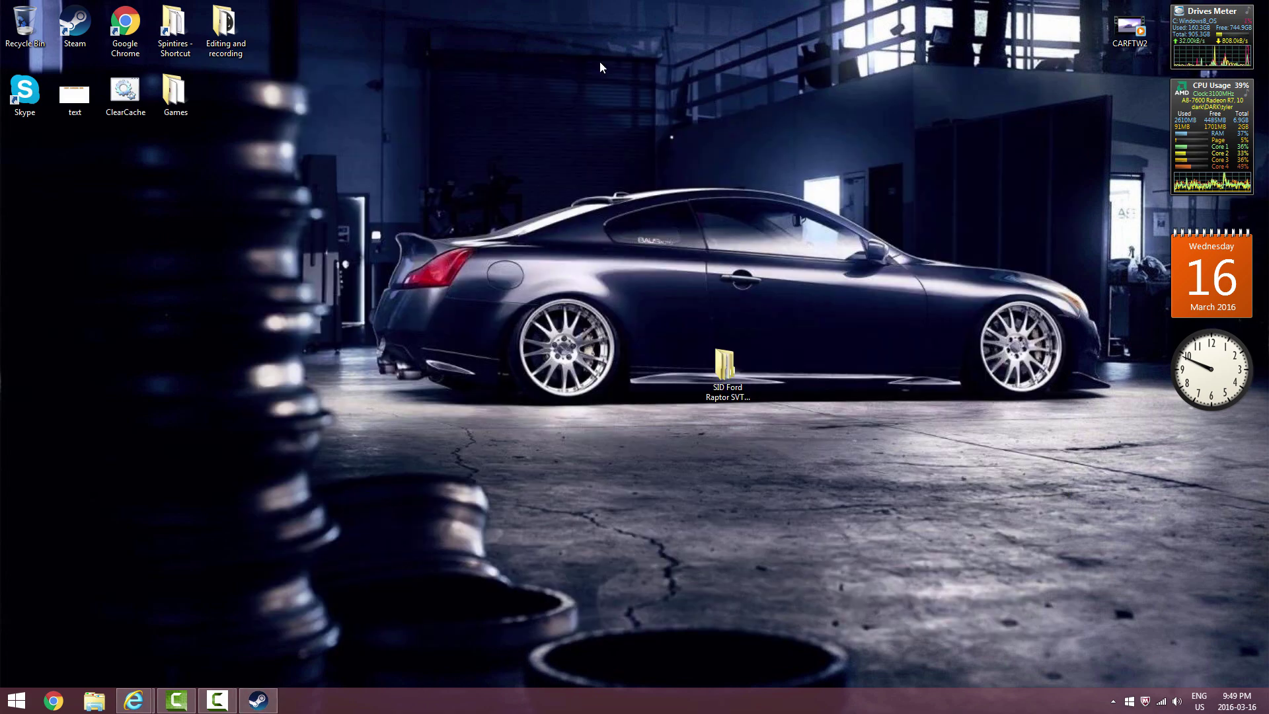
Open the Spintires game folder from its desktop shortcut and check its Media and levels folders.
double_click(169, 33)
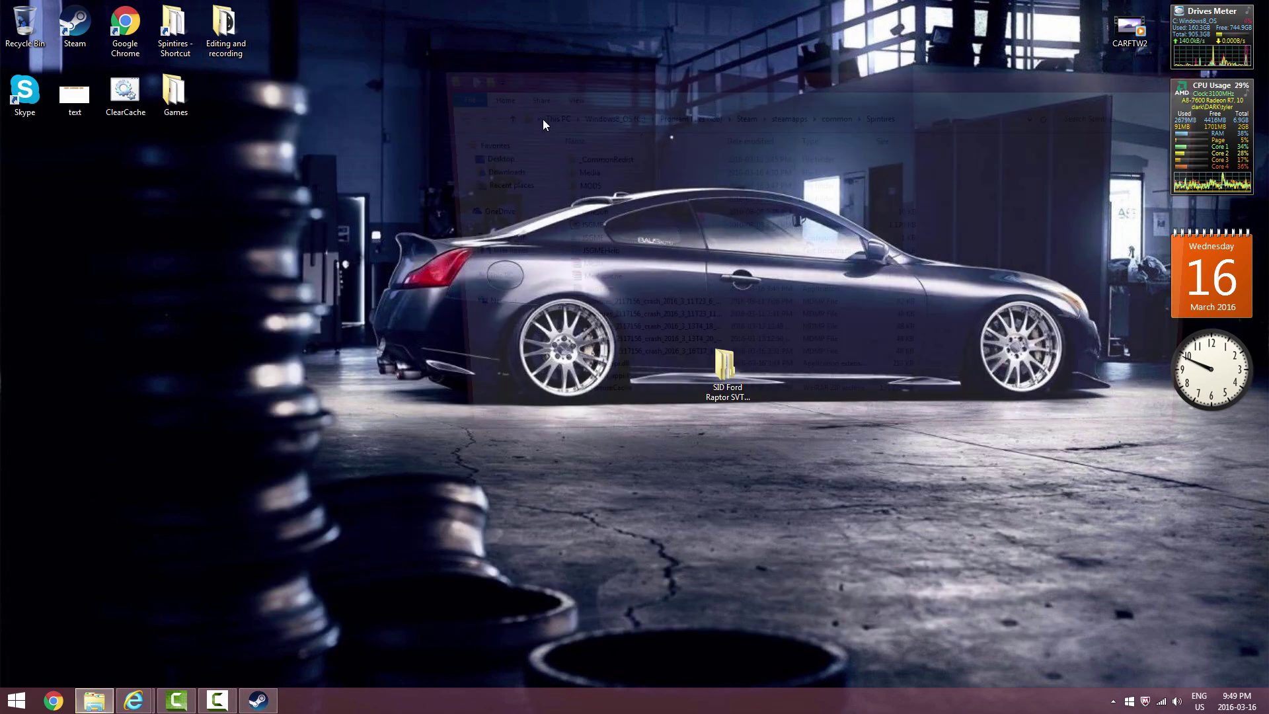
left_click_drag(662, 77, 616, 10)
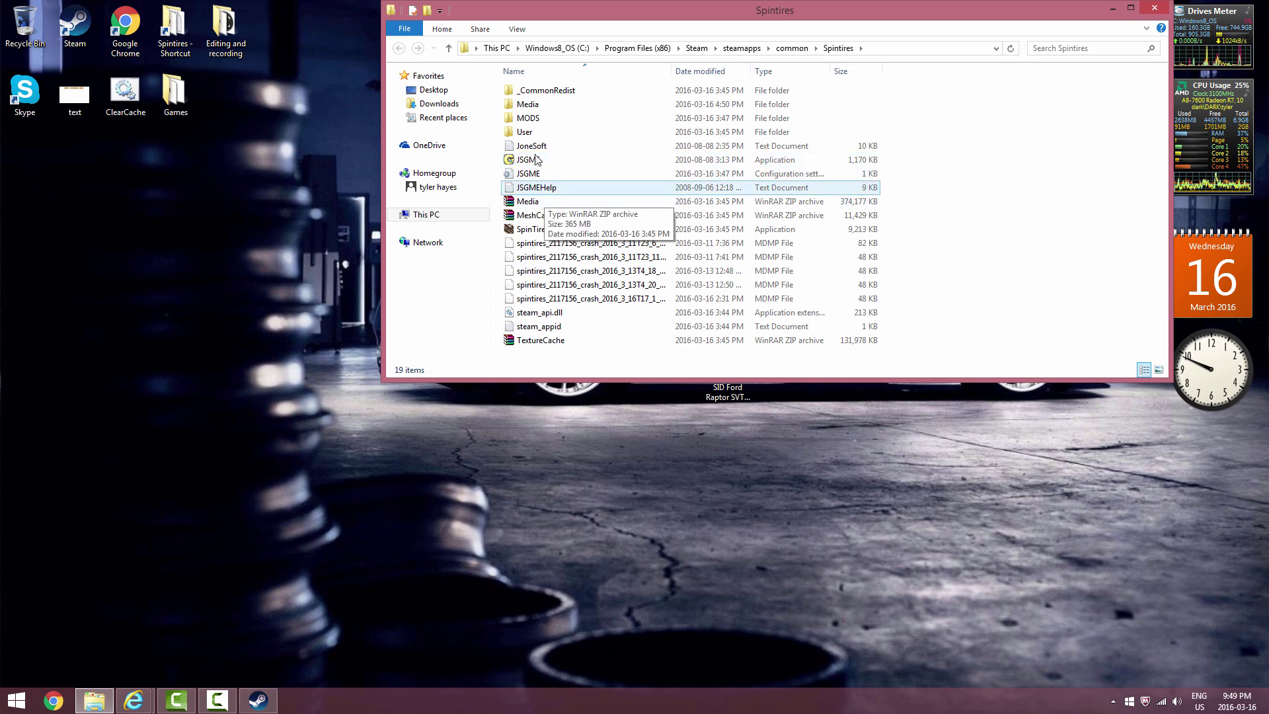
left_click(536, 106)
double_click(537, 107)
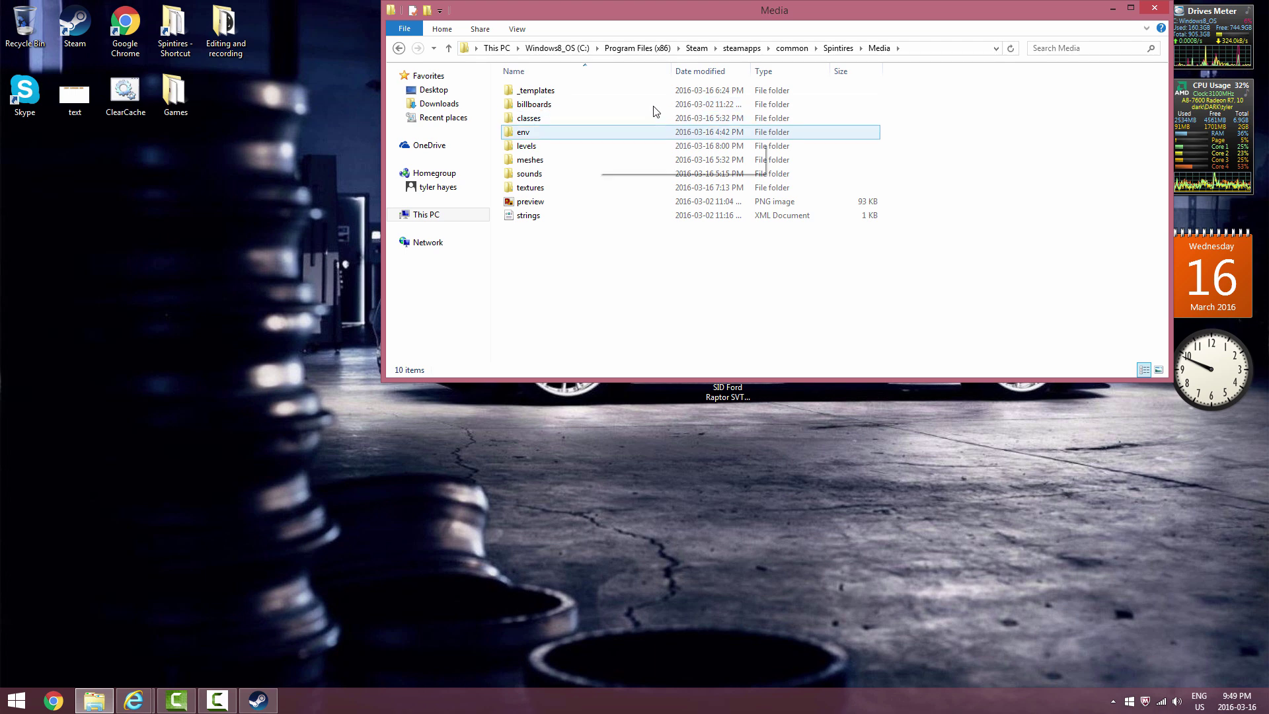
double_click(541, 149)
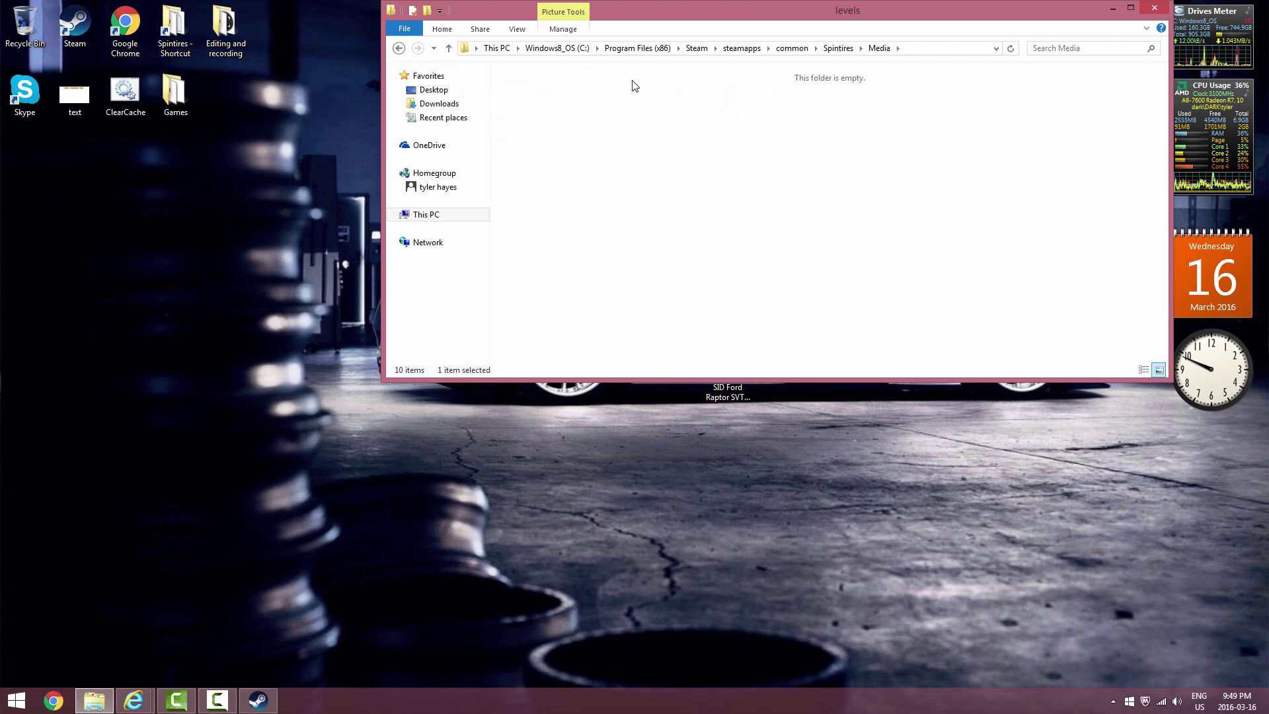
left_click(399, 49)
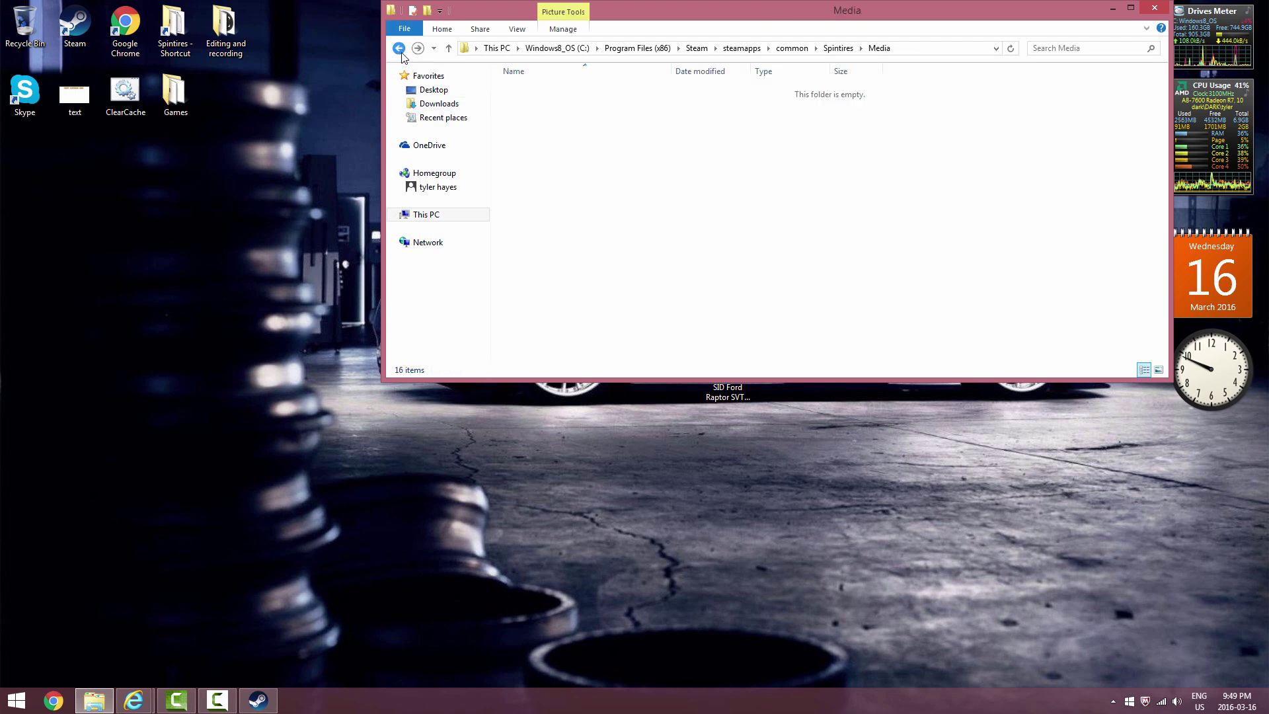
left_click(399, 49)
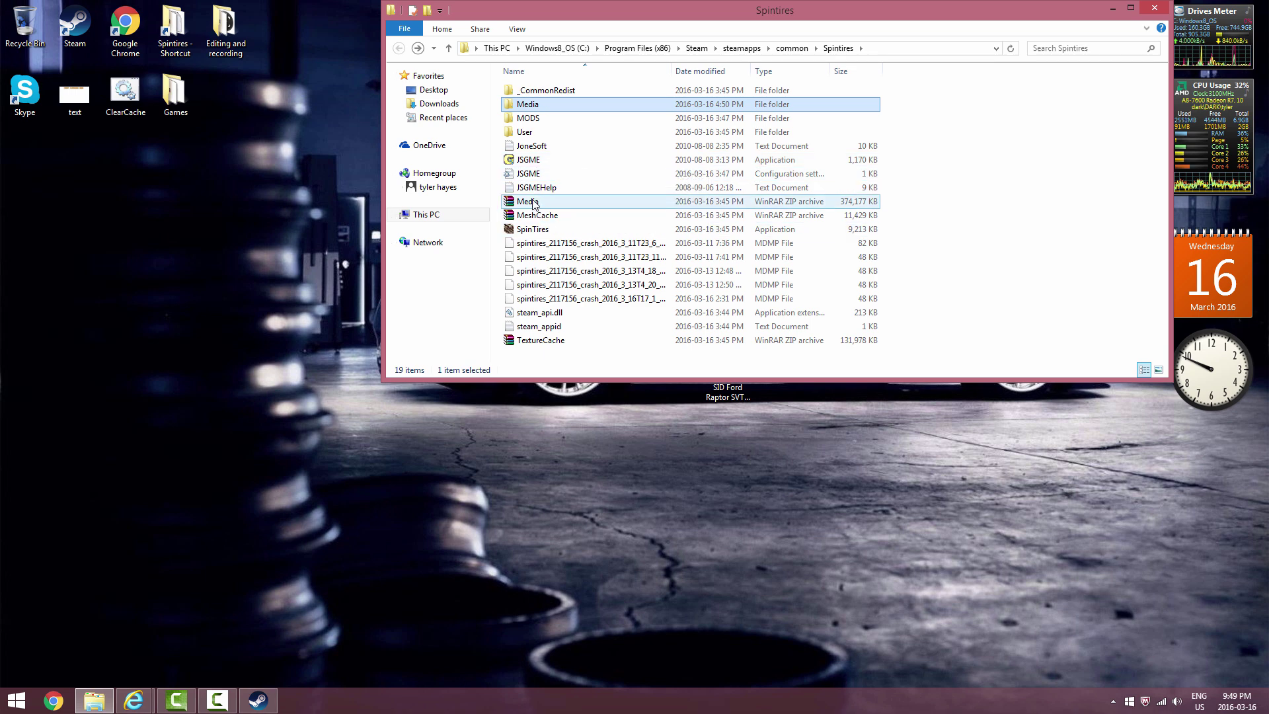
left_click(731, 204)
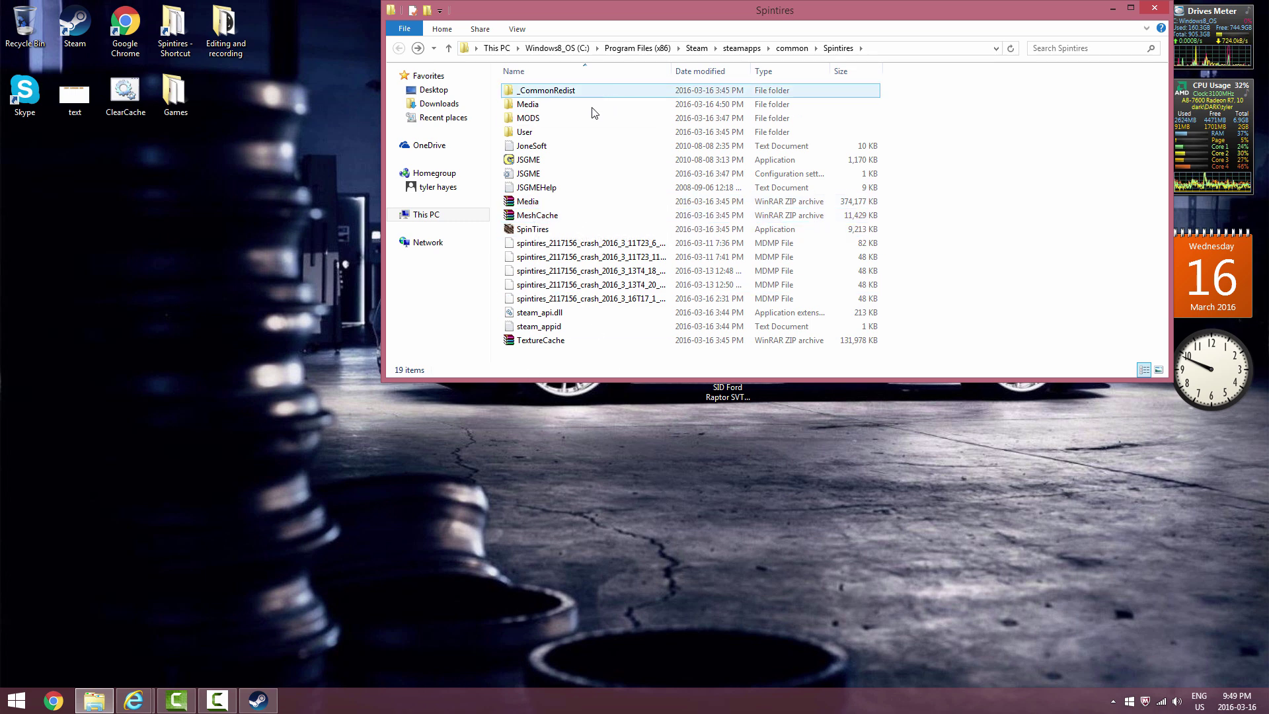
left_click_drag(736, 402, 743, 525)
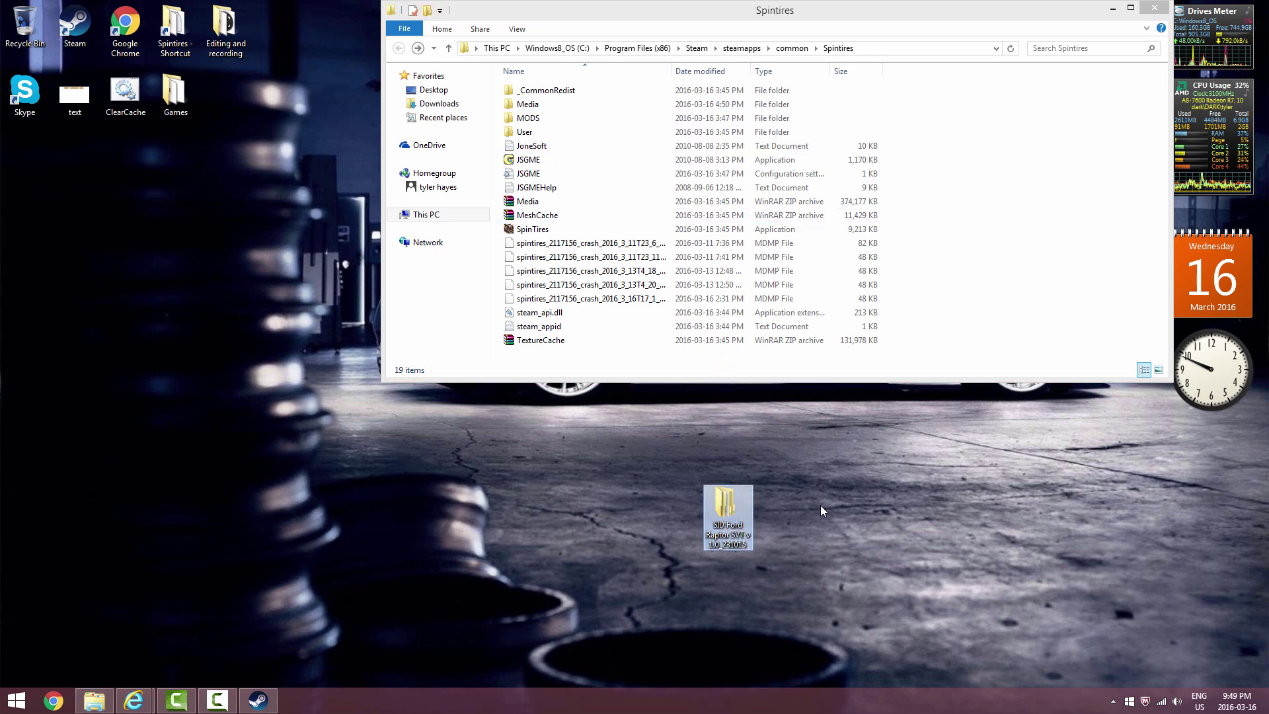
Compare the mod's Media folder and its five subfolders with the open Spintires Media folder.
double_click(727, 506)
left_click_drag(775, 51, 785, 387)
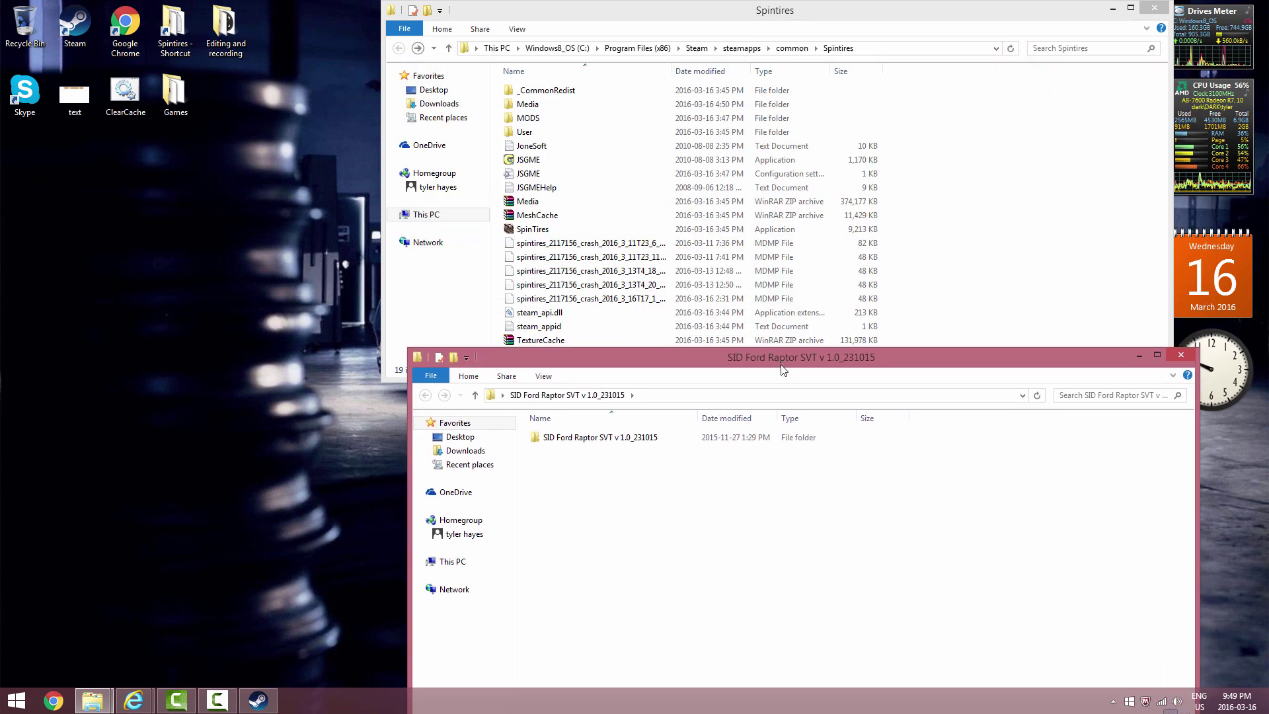
double_click(536, 105)
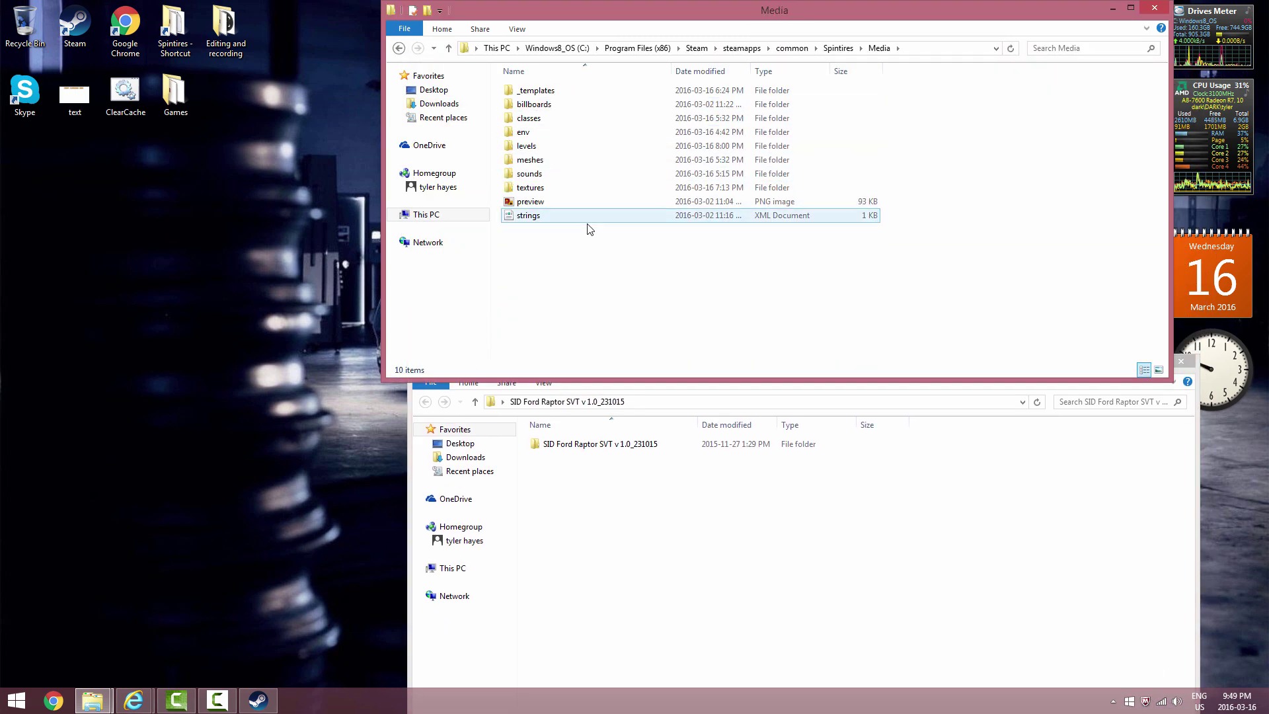
left_click(593, 527)
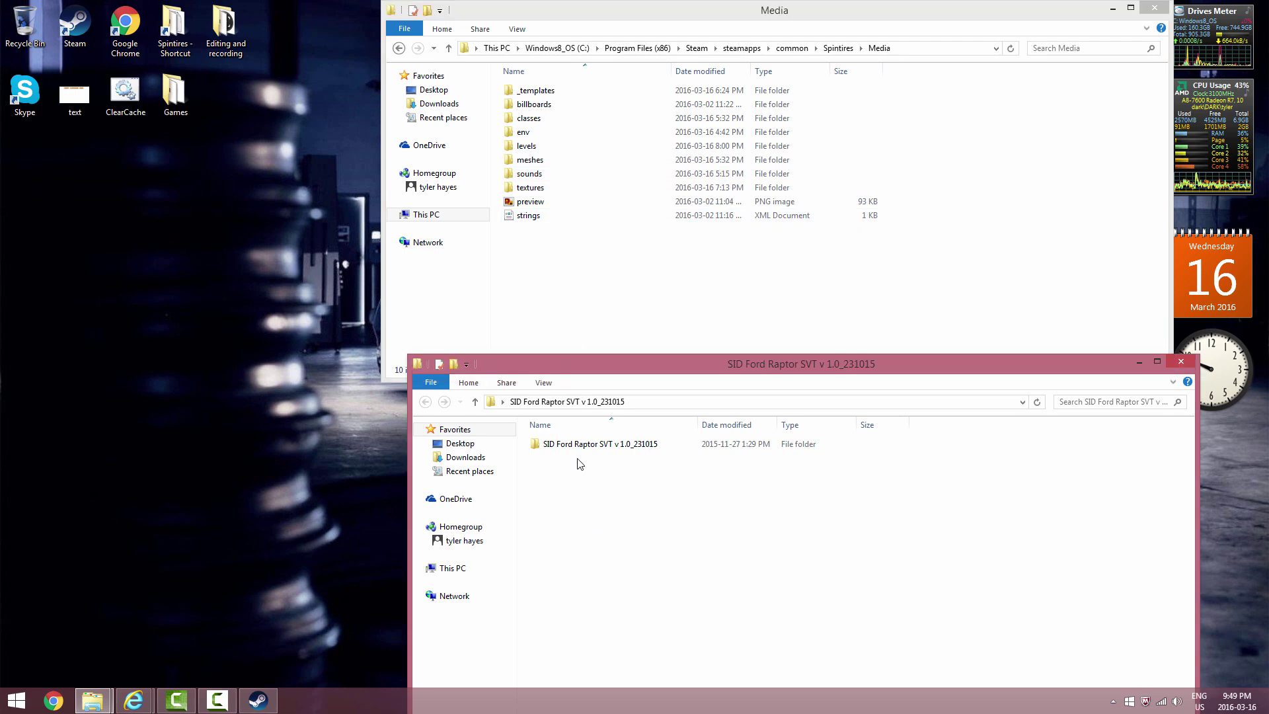
left_click(579, 446)
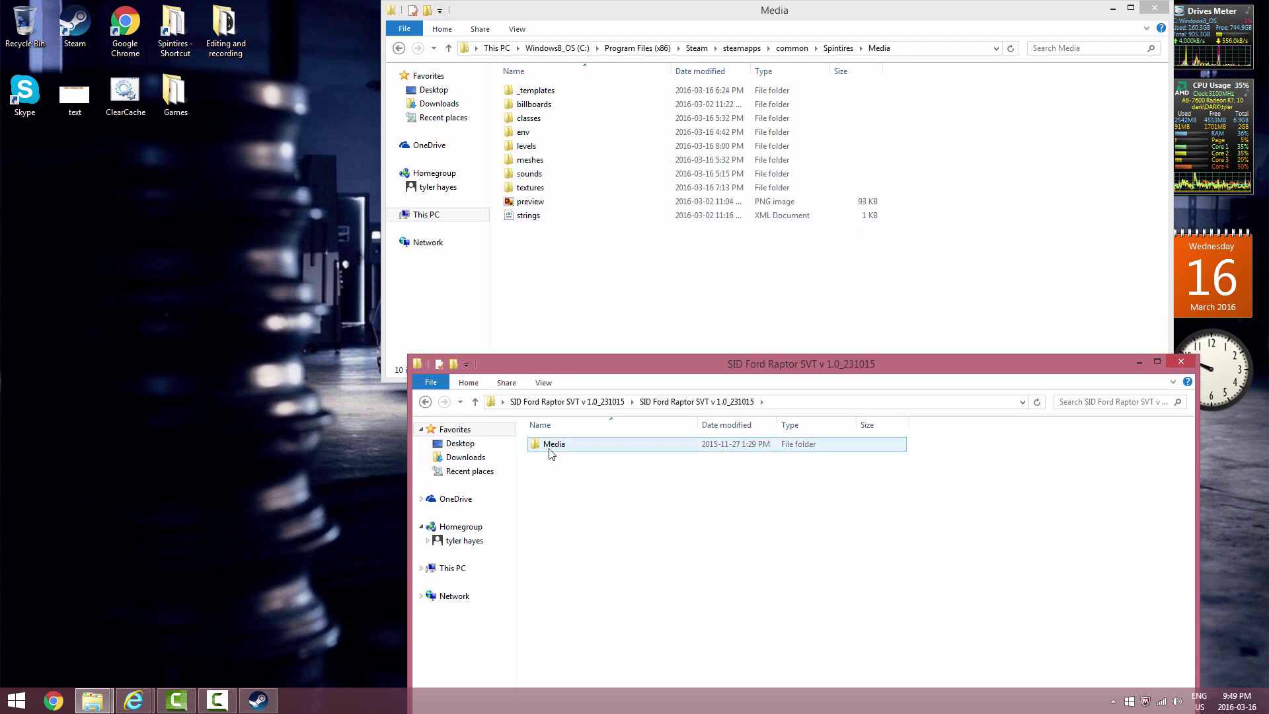
double_click(555, 444)
left_click_drag(568, 612, 583, 456)
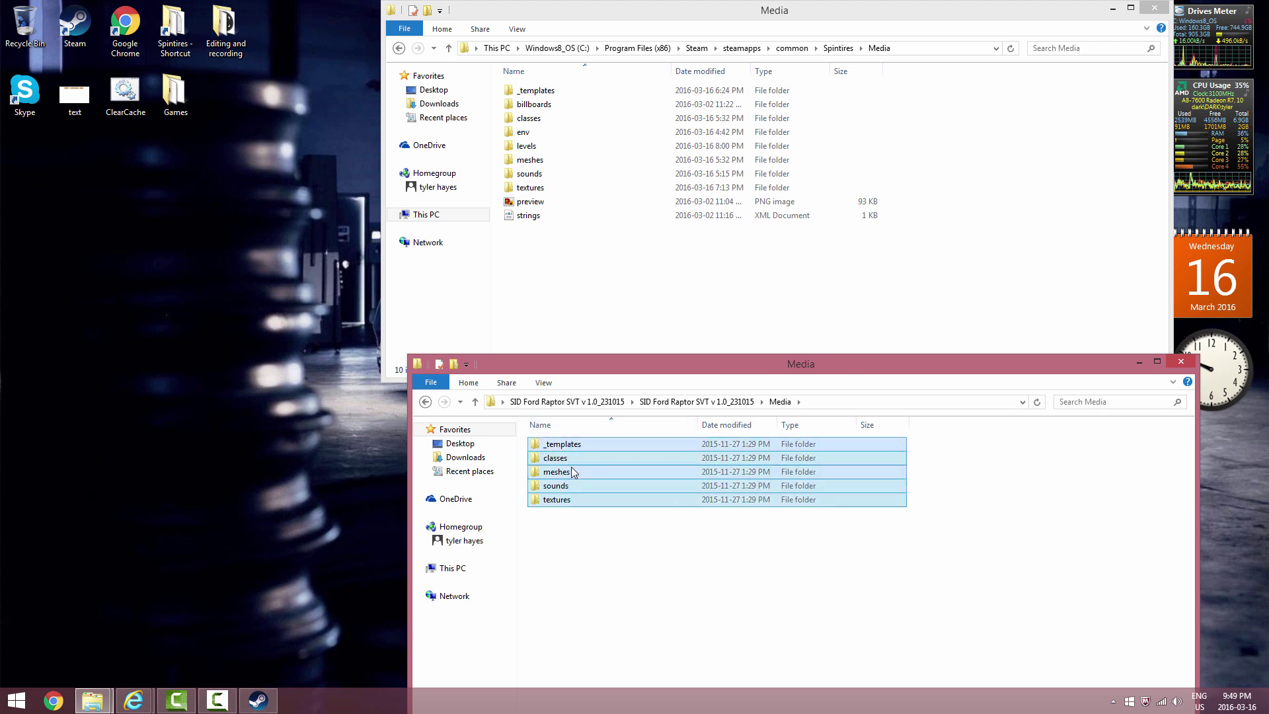
left_click(1061, 542)
left_click(1185, 362)
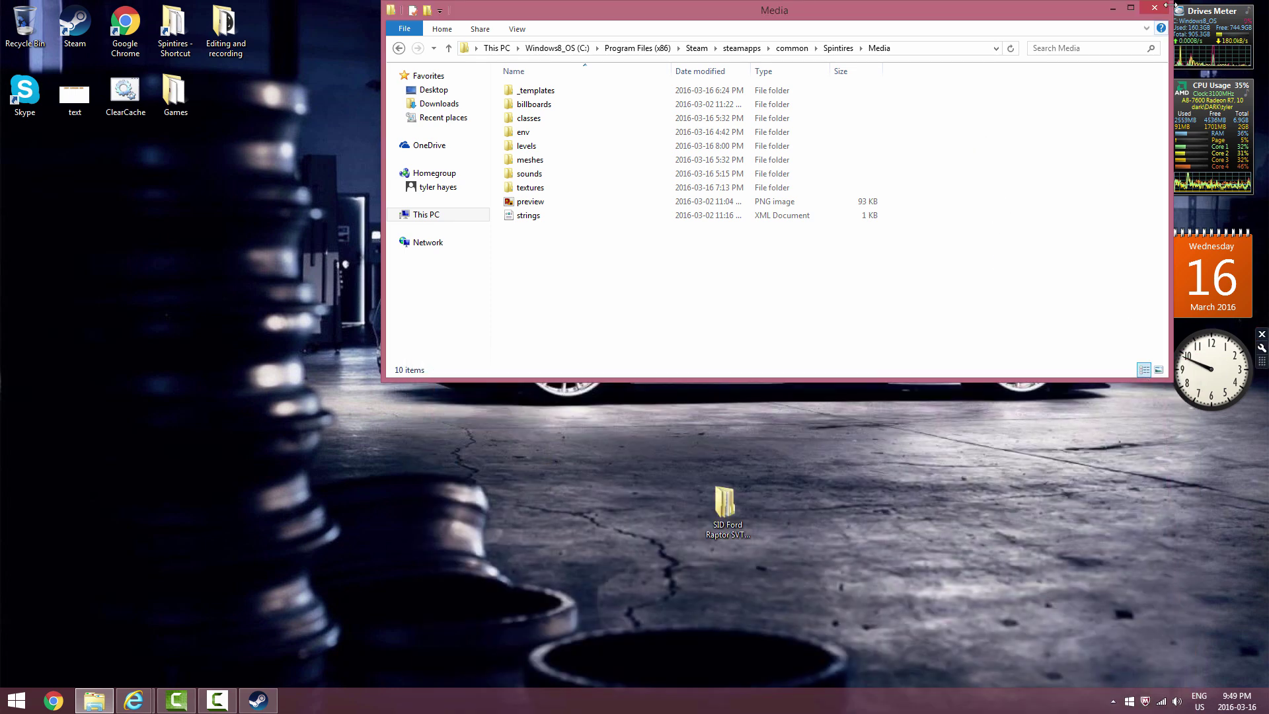
Close the Media window and empty the extracted Raptor folder out through the Recycle Bin.
left_click(1154, 7)
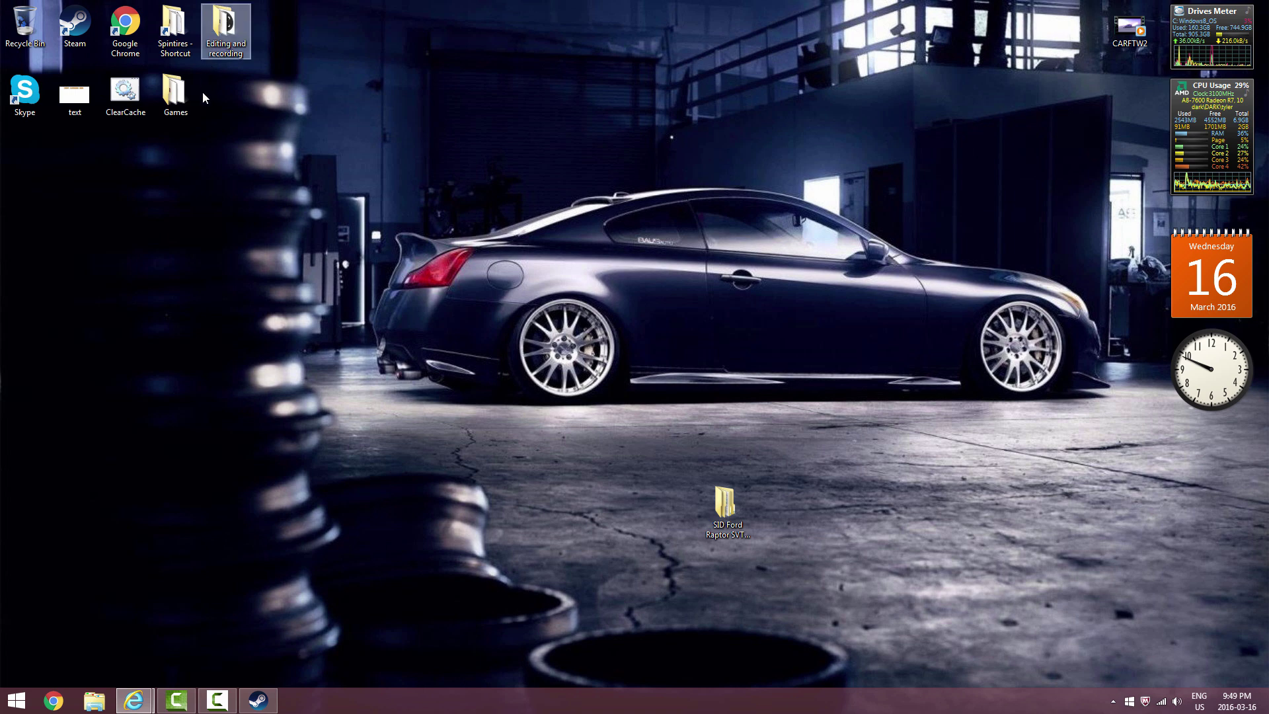
left_click_drag(736, 529, 35, 34)
right_click(37, 35)
left_click(85, 58)
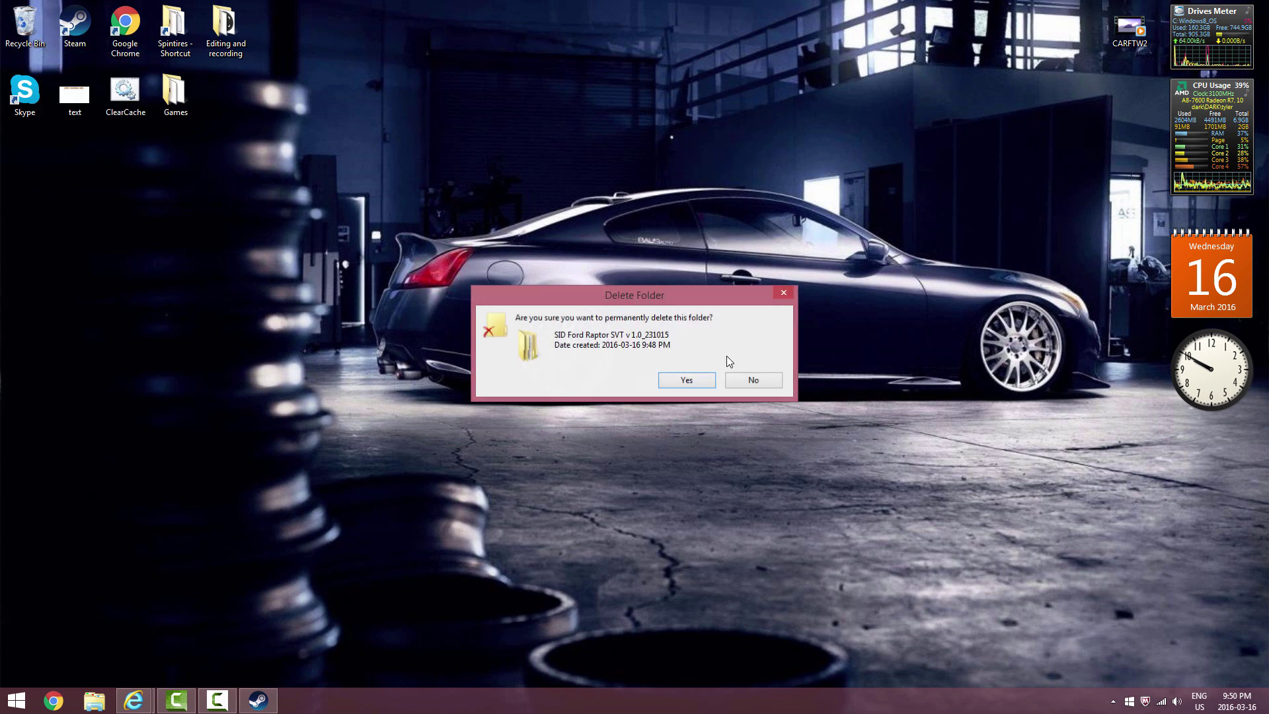
left_click(686, 384)
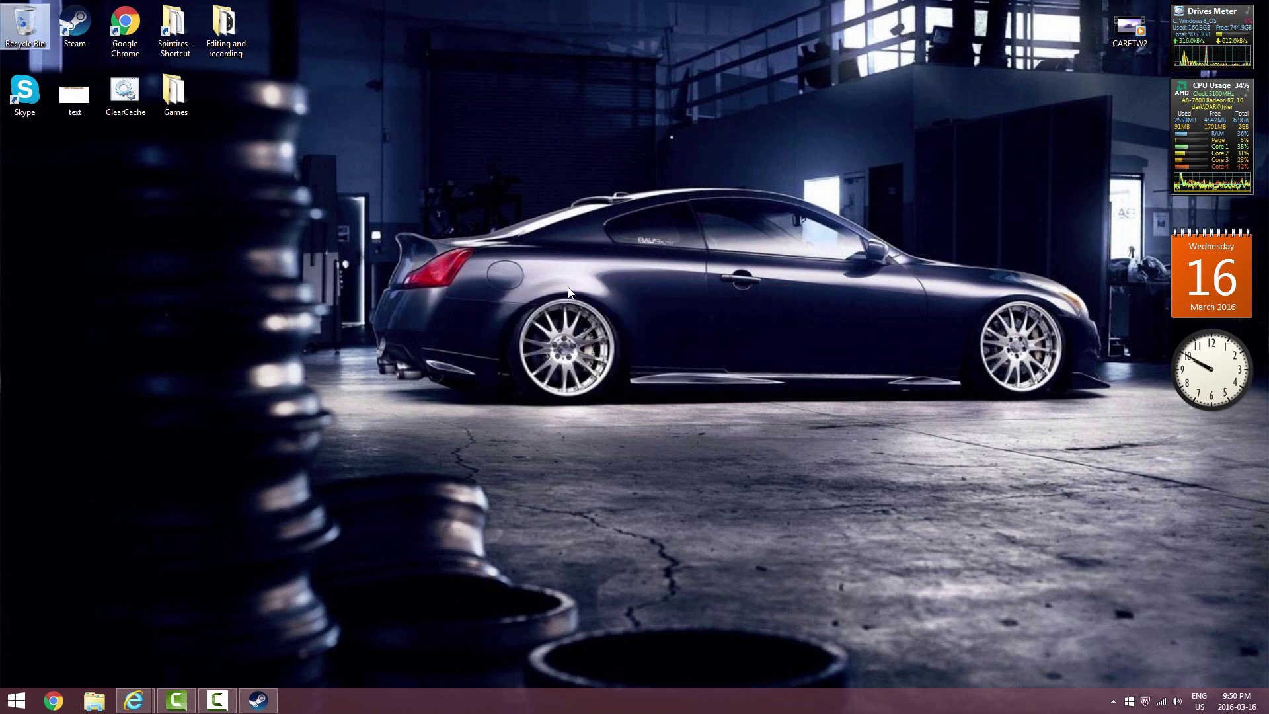
Launch Spintires from its shortcut in the Games folder and close that window.
double_click(175, 92)
left_click(582, 562)
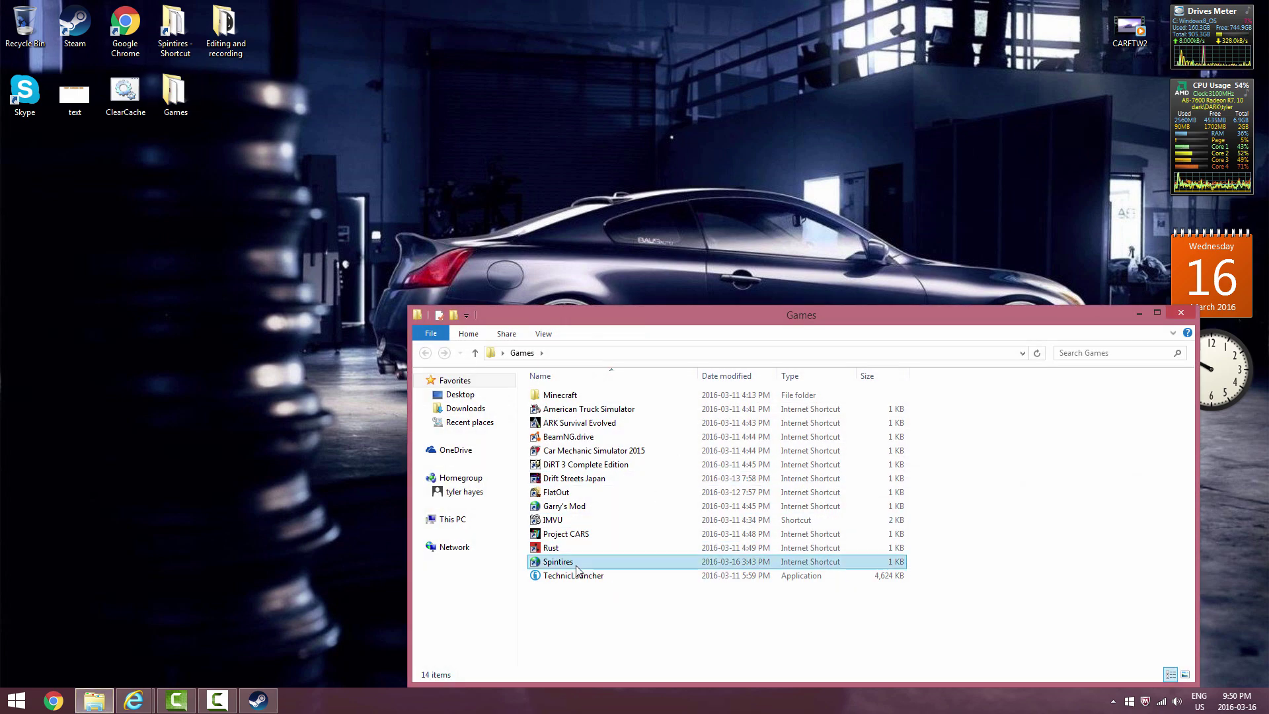
left_click(1183, 315)
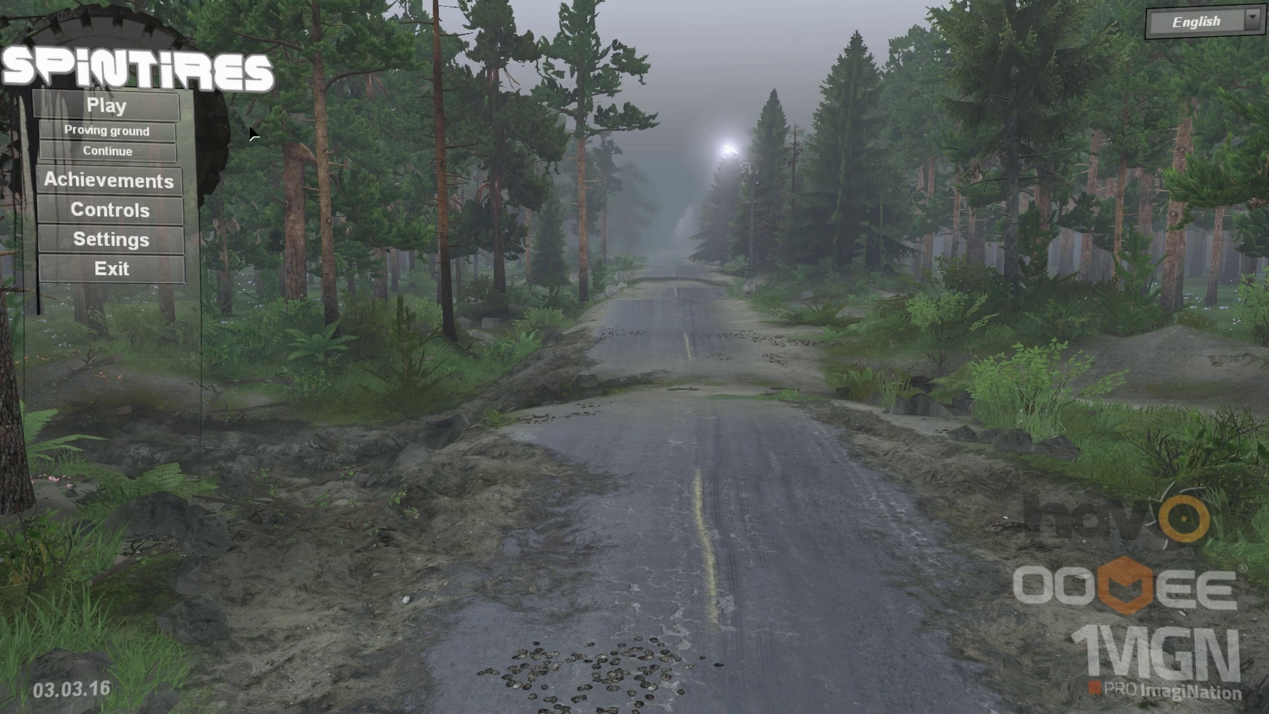
Go to Play > Single Player, view the map list, and keep Plains as the map.
left_click(166, 139)
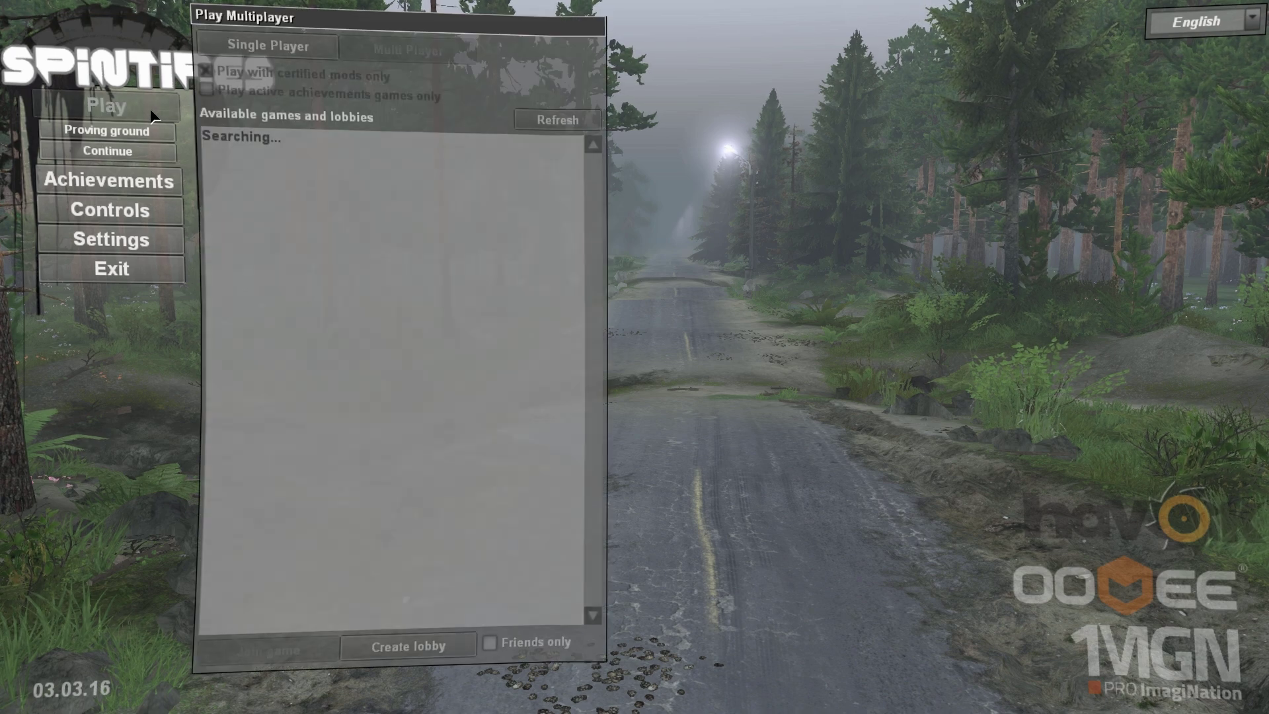
left_click(274, 51)
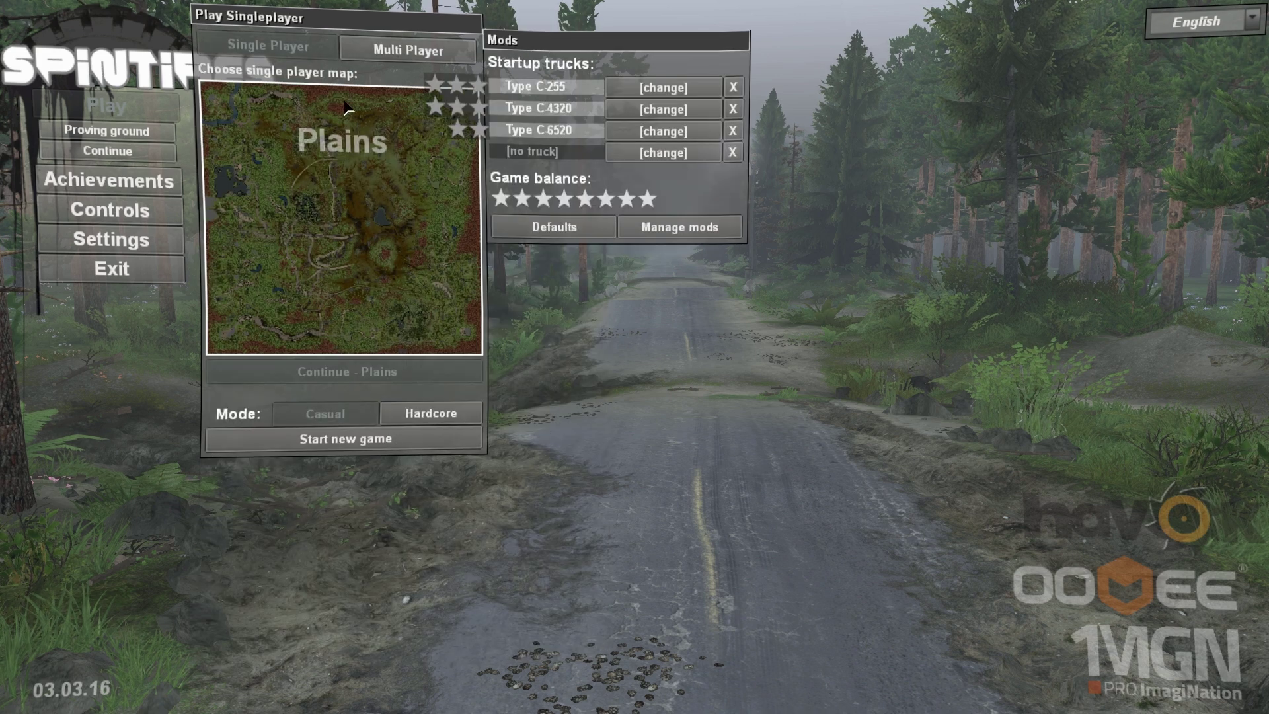
left_click(313, 179)
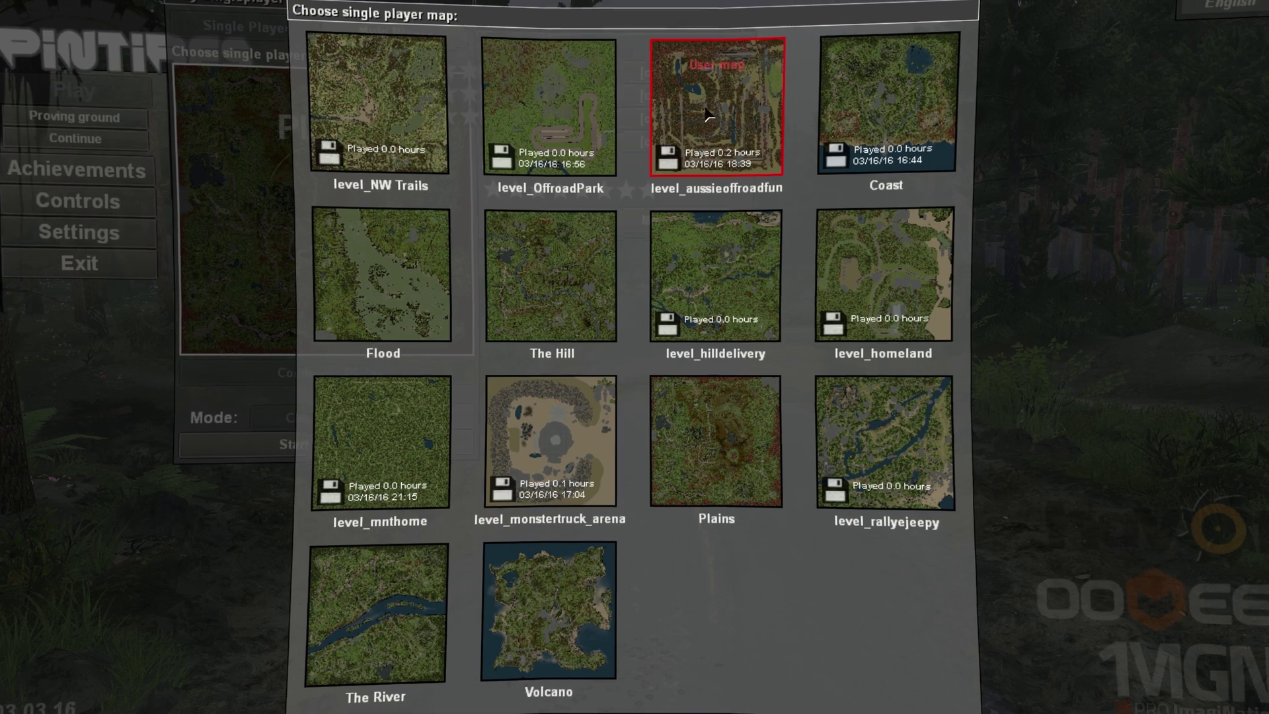
left_click(1139, 340)
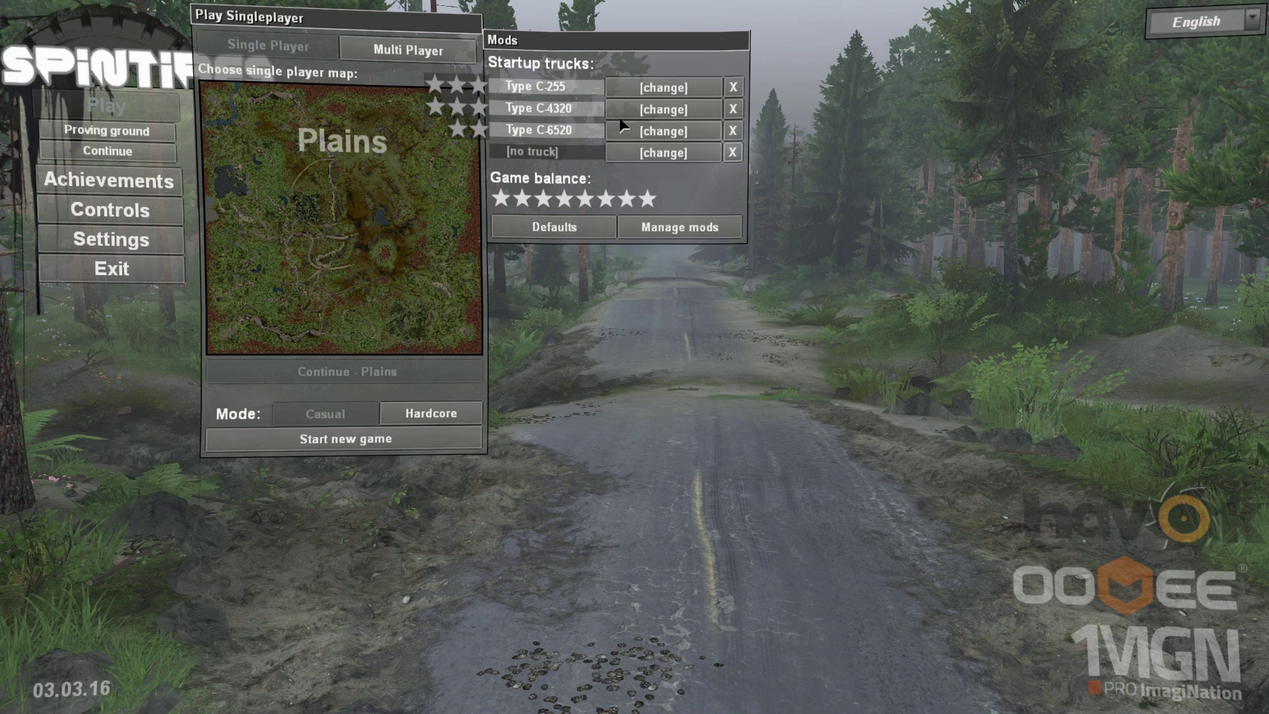
Open Manage mods and sort the available mods by date, briefly trying by rank.
left_click(681, 235)
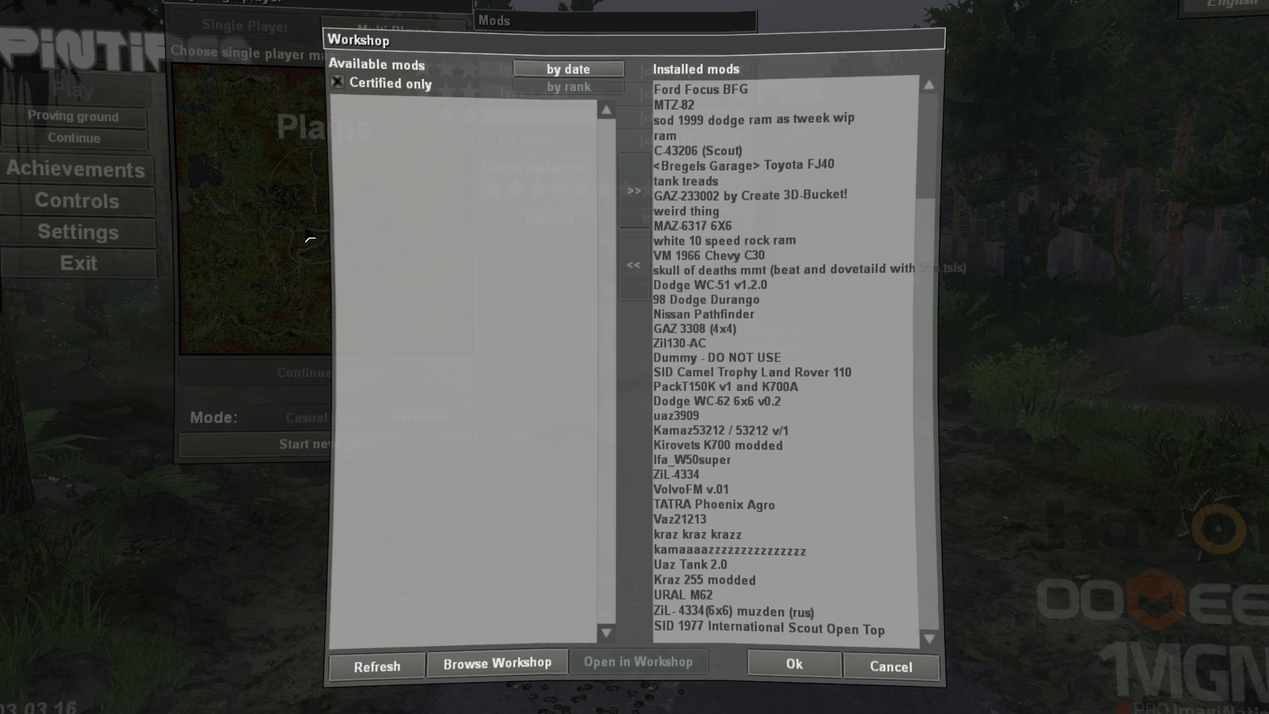
left_click(549, 70)
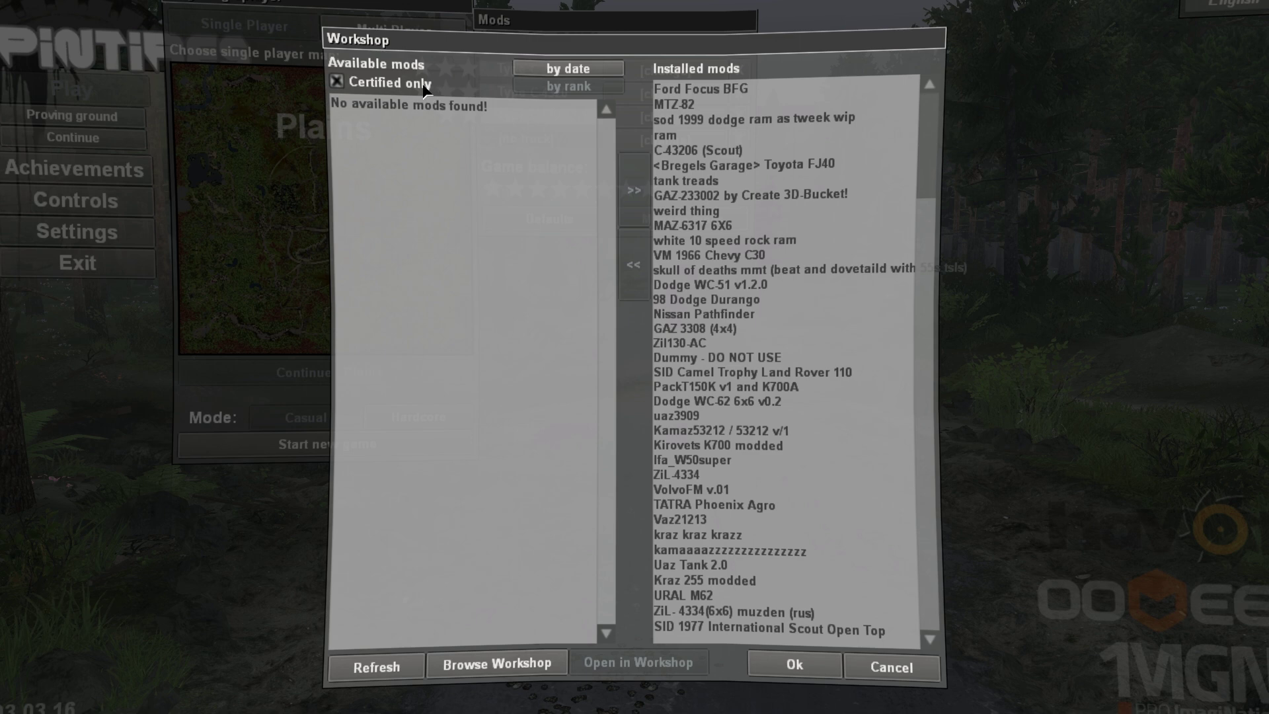
left_click(555, 87)
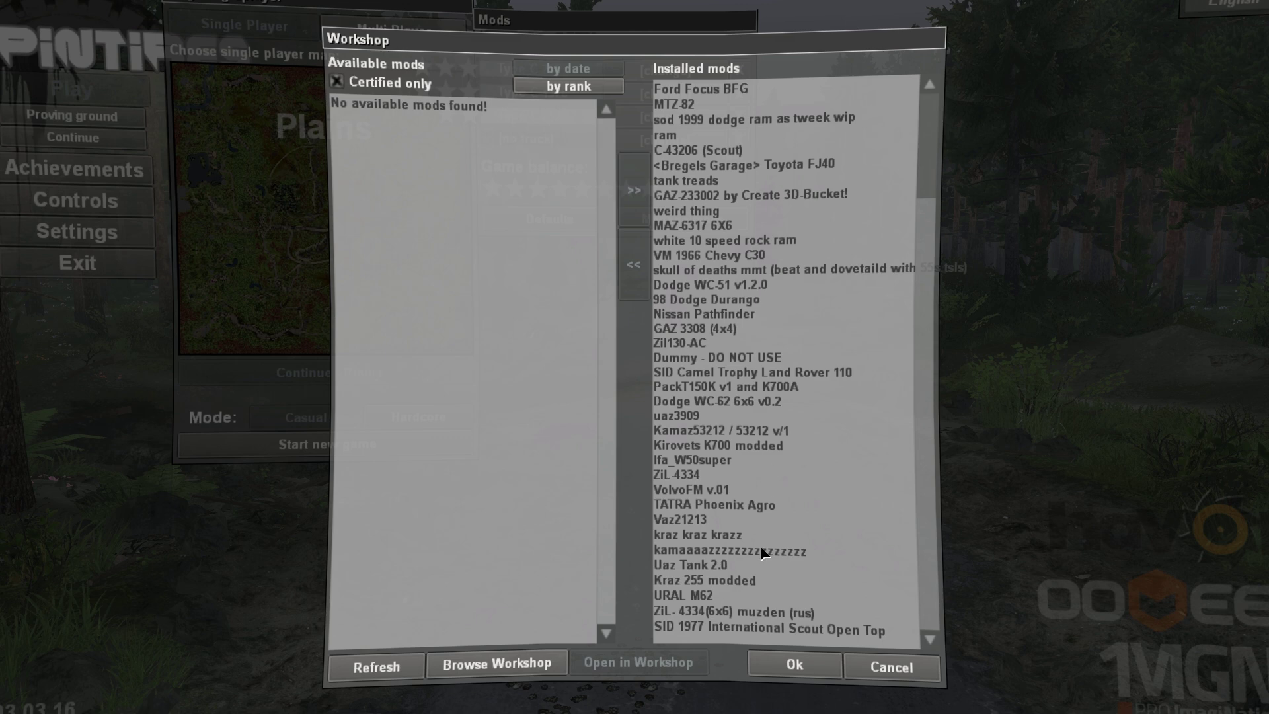
left_click(570, 70)
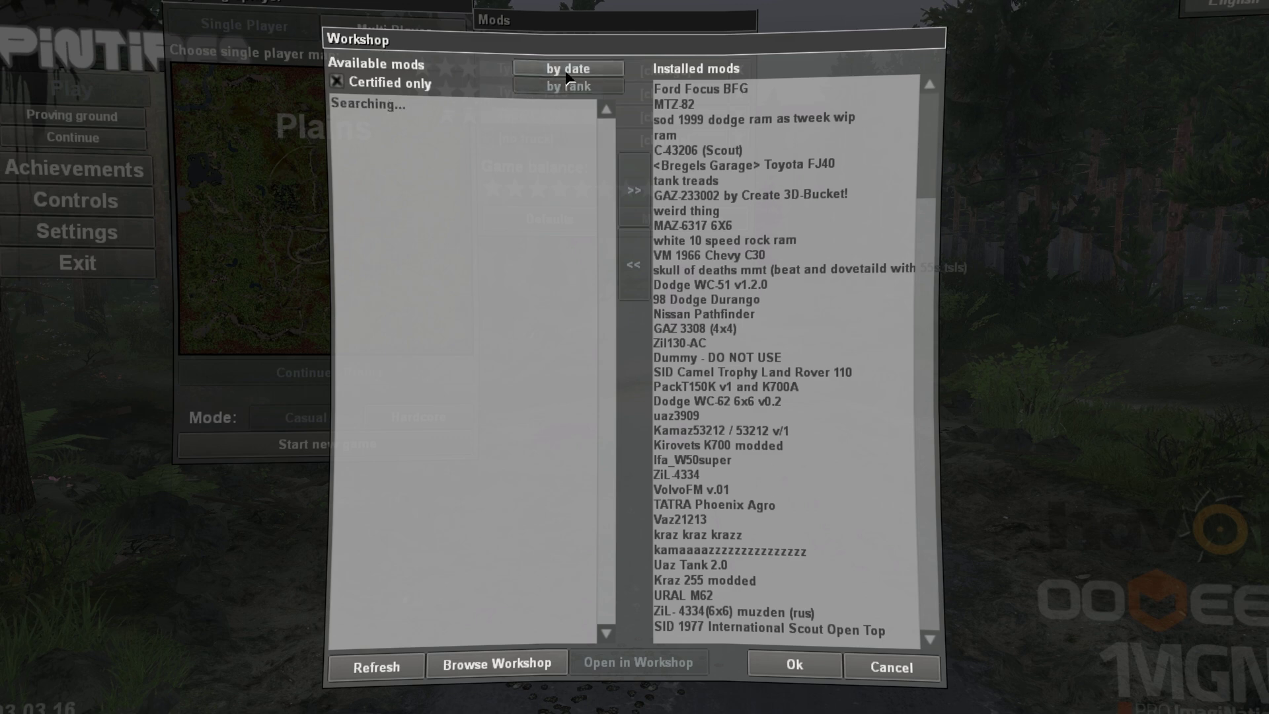
Show uncertified mods and add Range Rover HSI Sport v0.3.1 - WIP to installed mods.
left_click(334, 84)
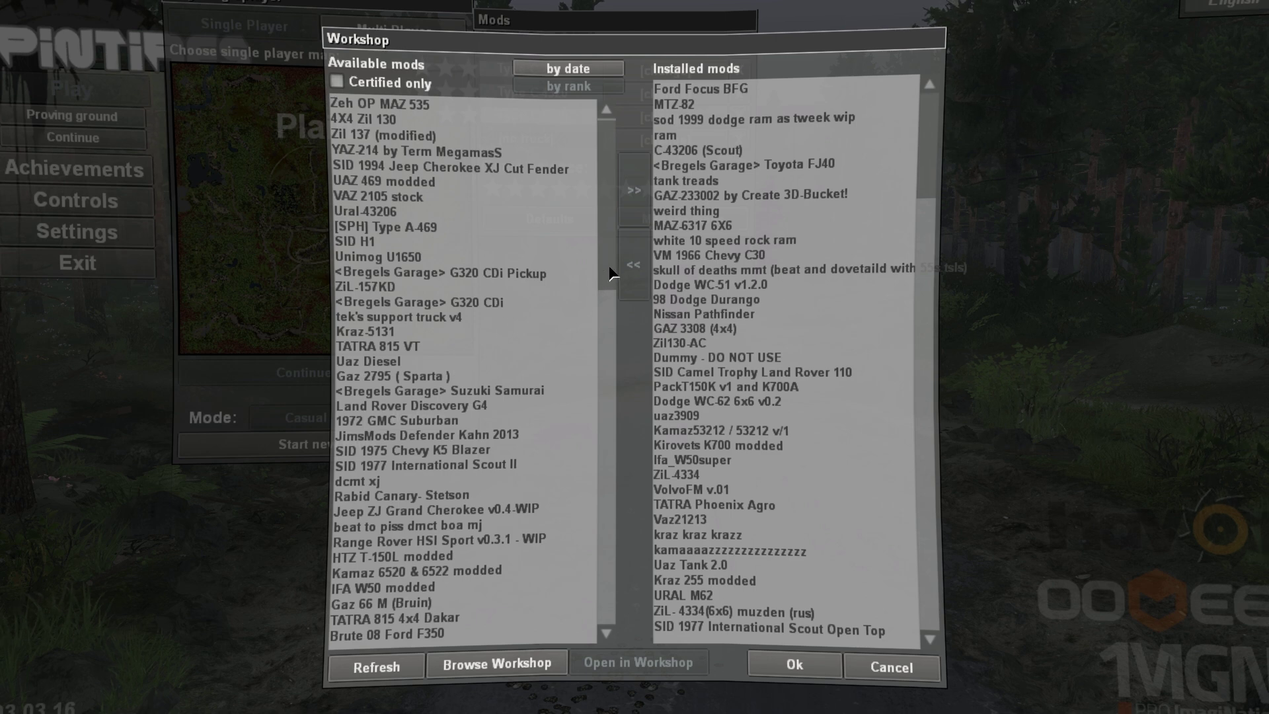
scroll(613, 273, "down", 3)
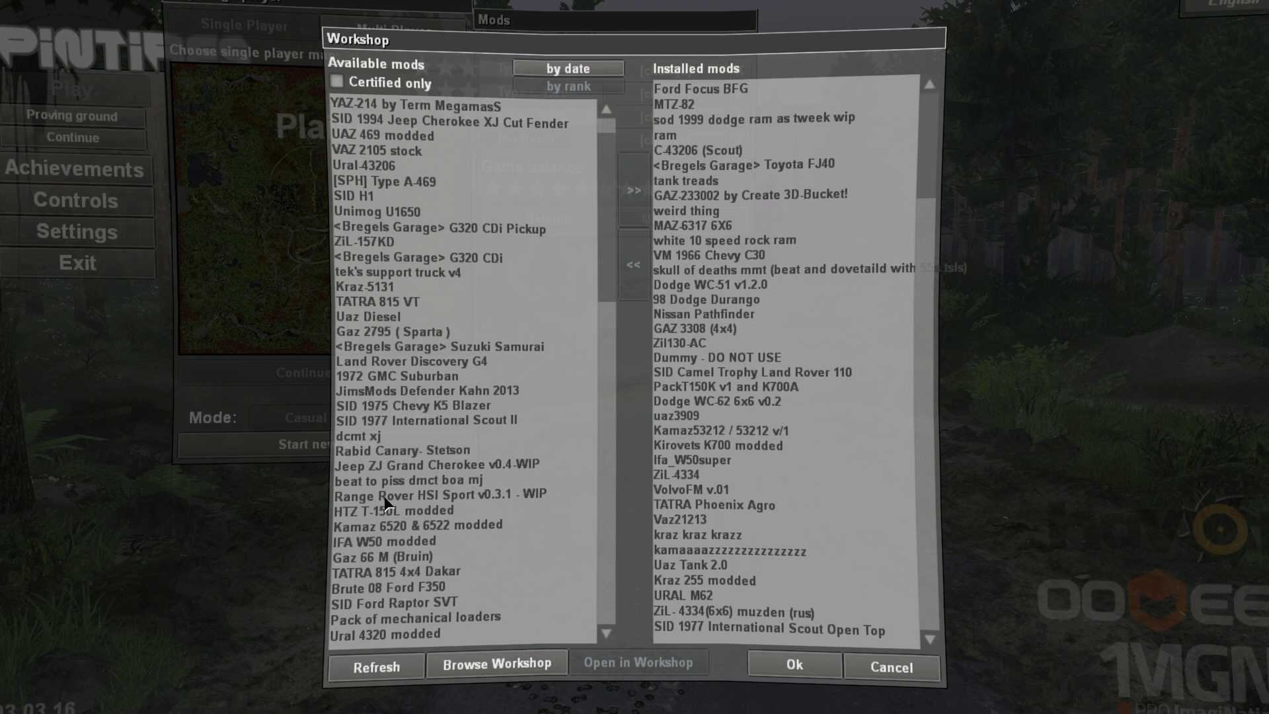
left_click(385, 497)
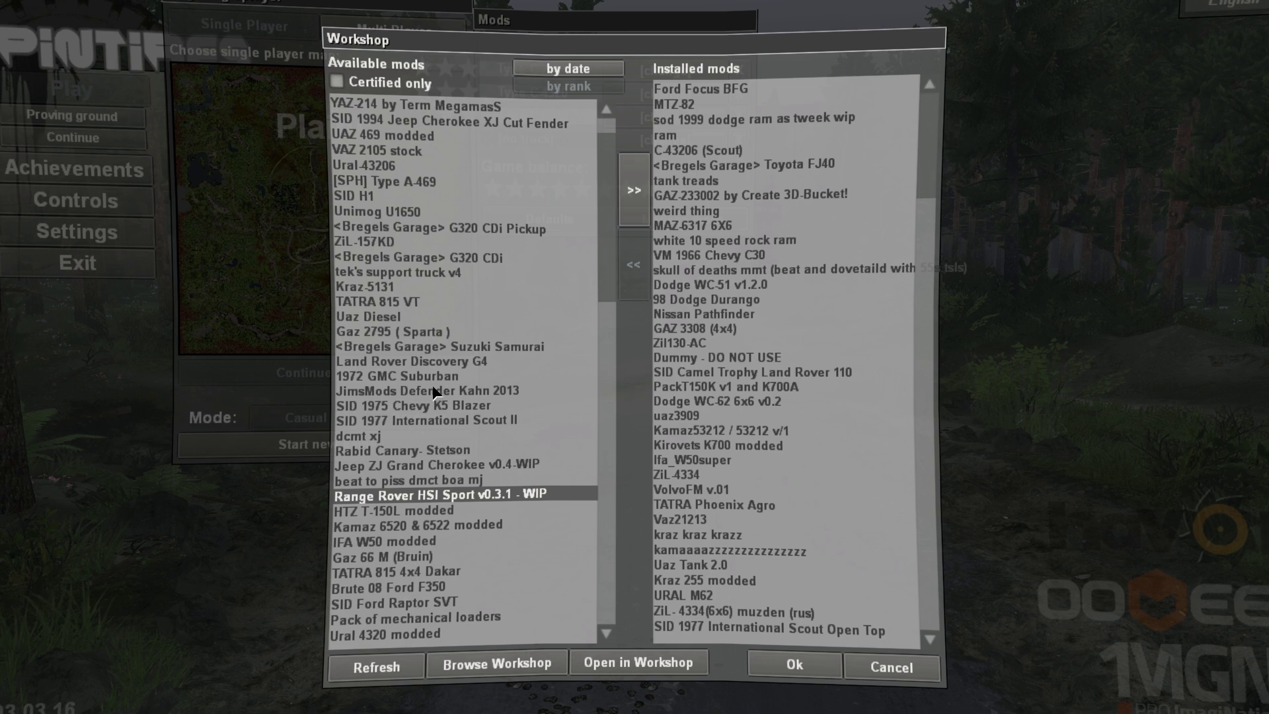
left_click(633, 190)
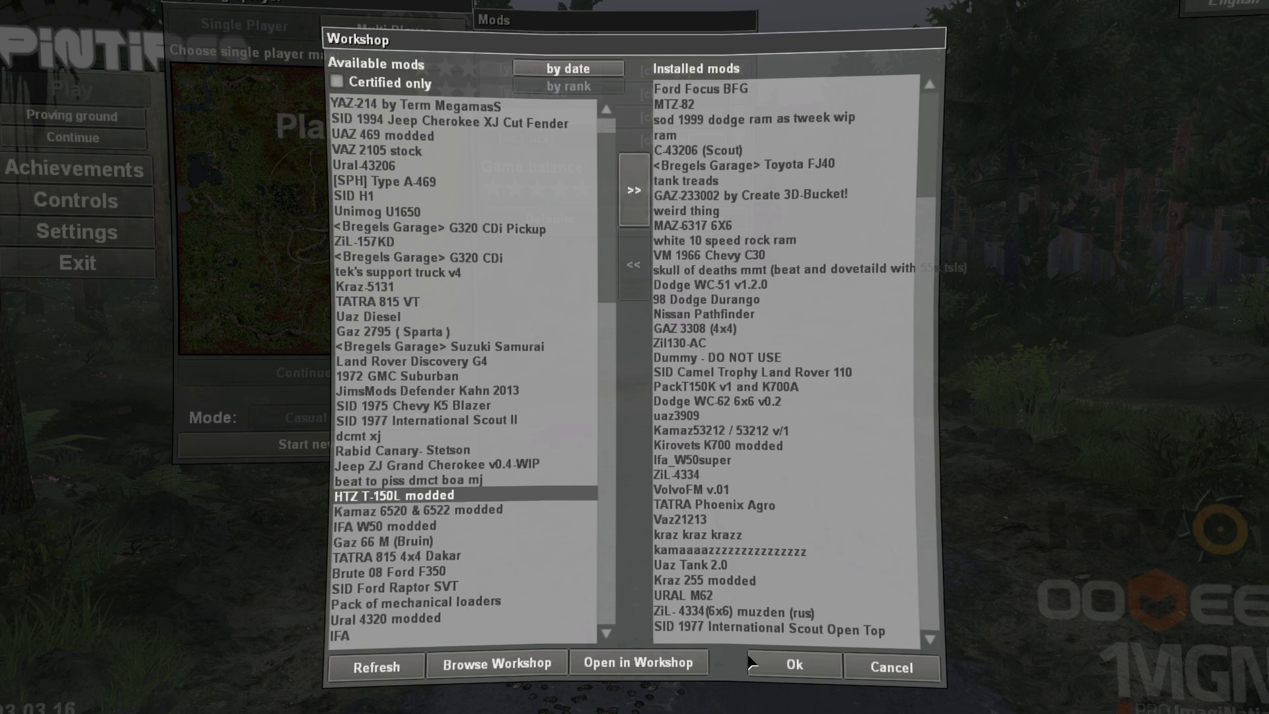
Add the Big Drift Trucks mod to the installed mods list.
scroll(614, 277, "down", 5)
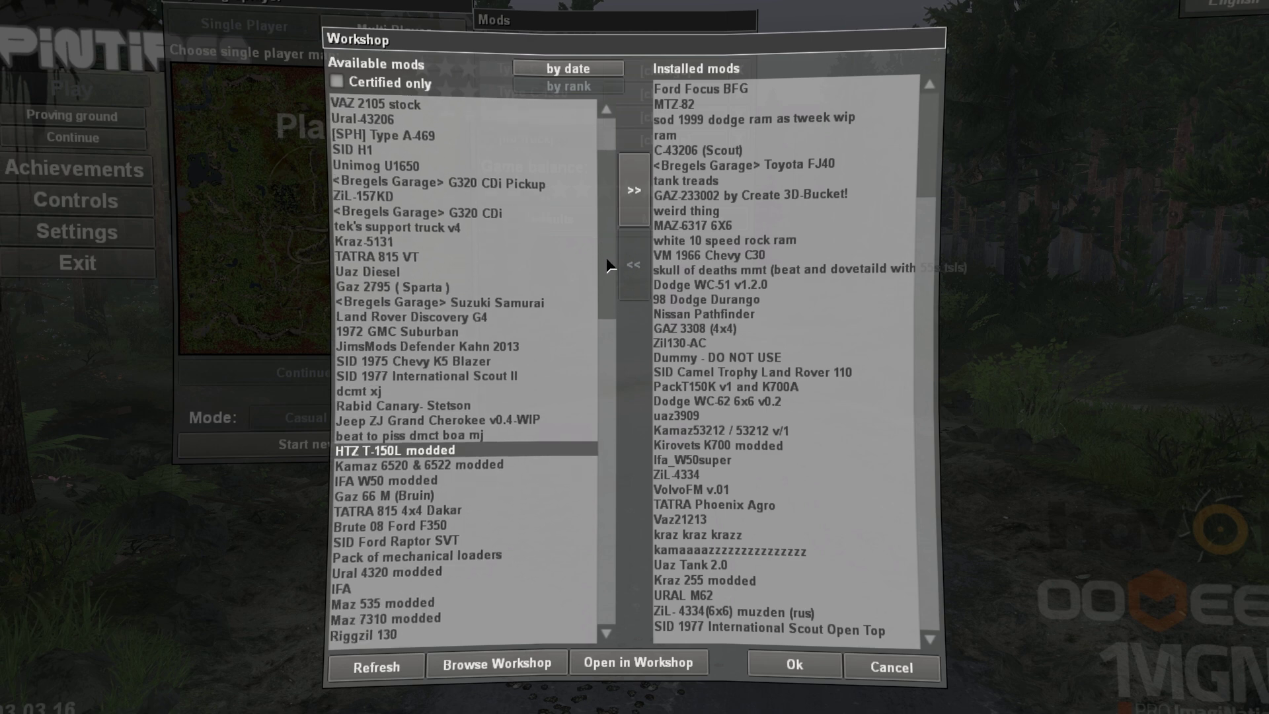
scroll(610, 275, "down", 4)
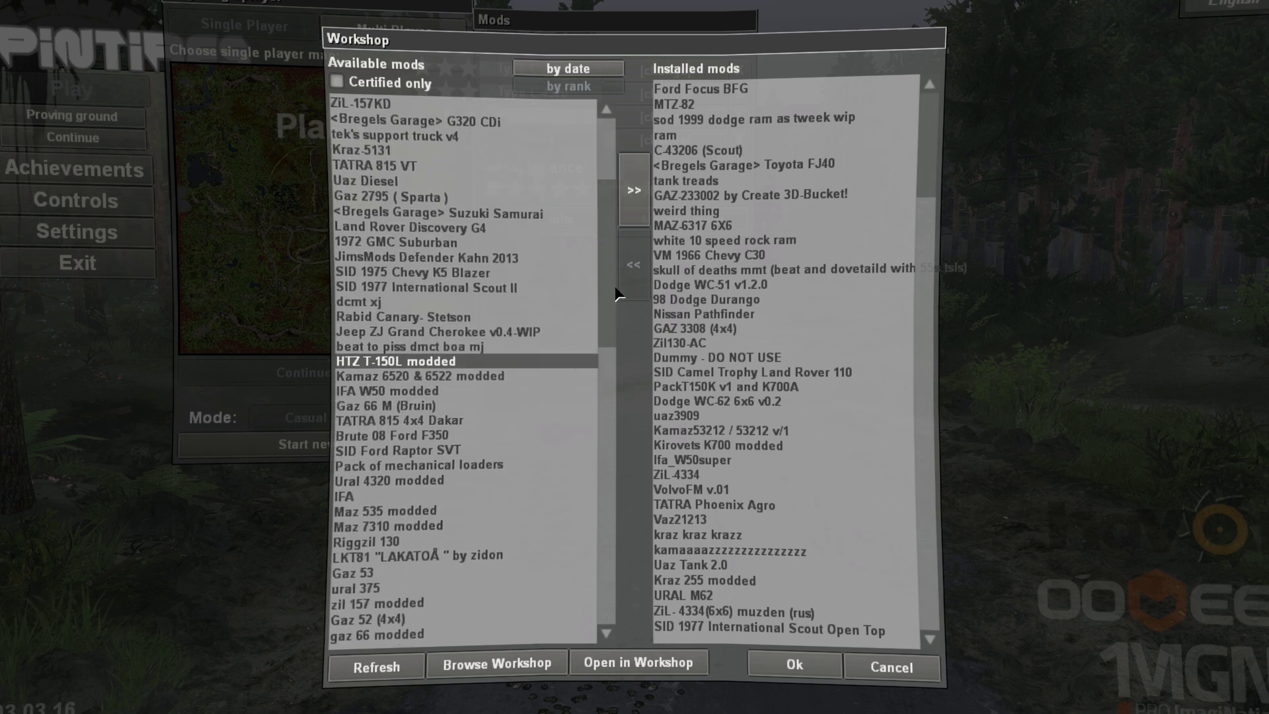
scroll(618, 309, "down", 3)
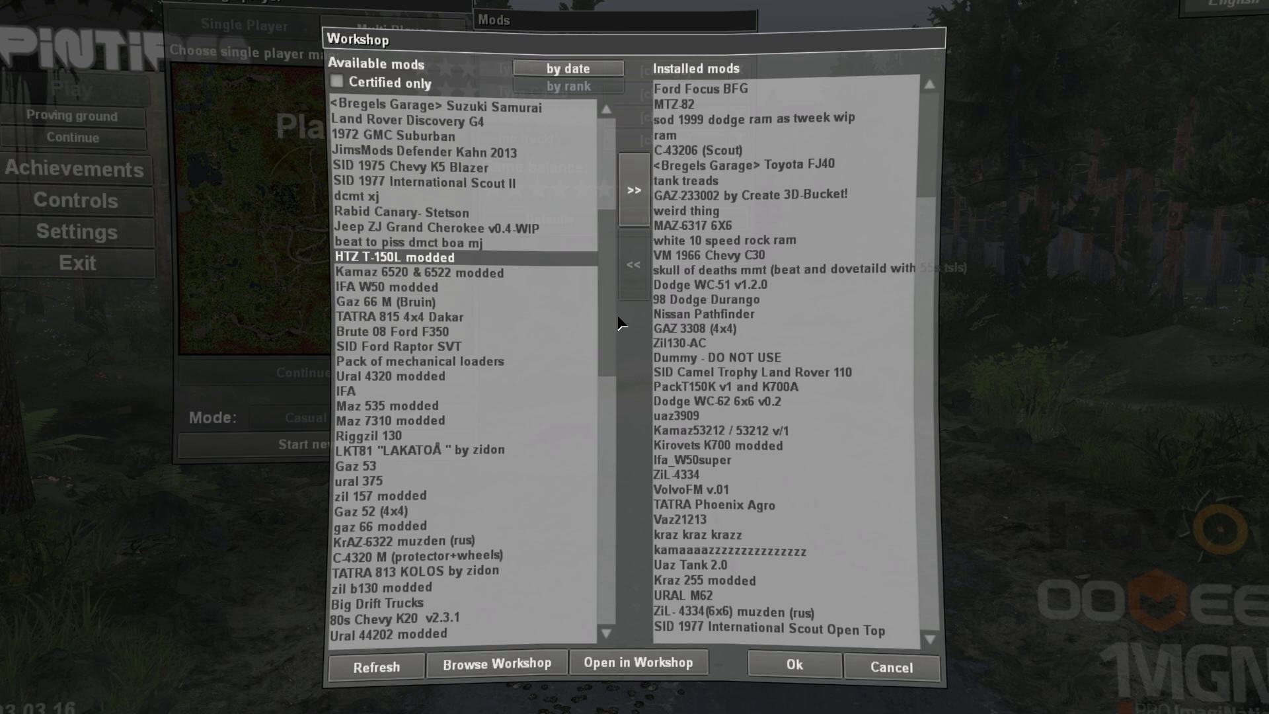
scroll(620, 325, "down", 1)
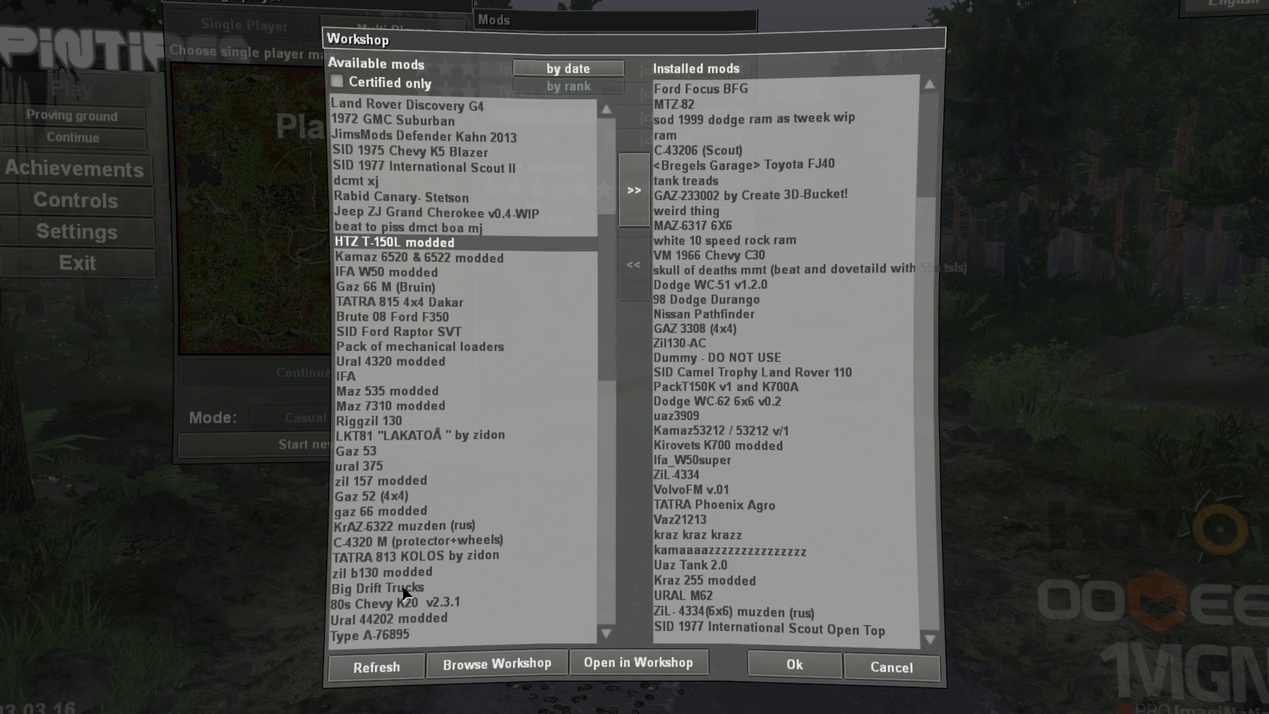
left_click(404, 590)
left_click(632, 192)
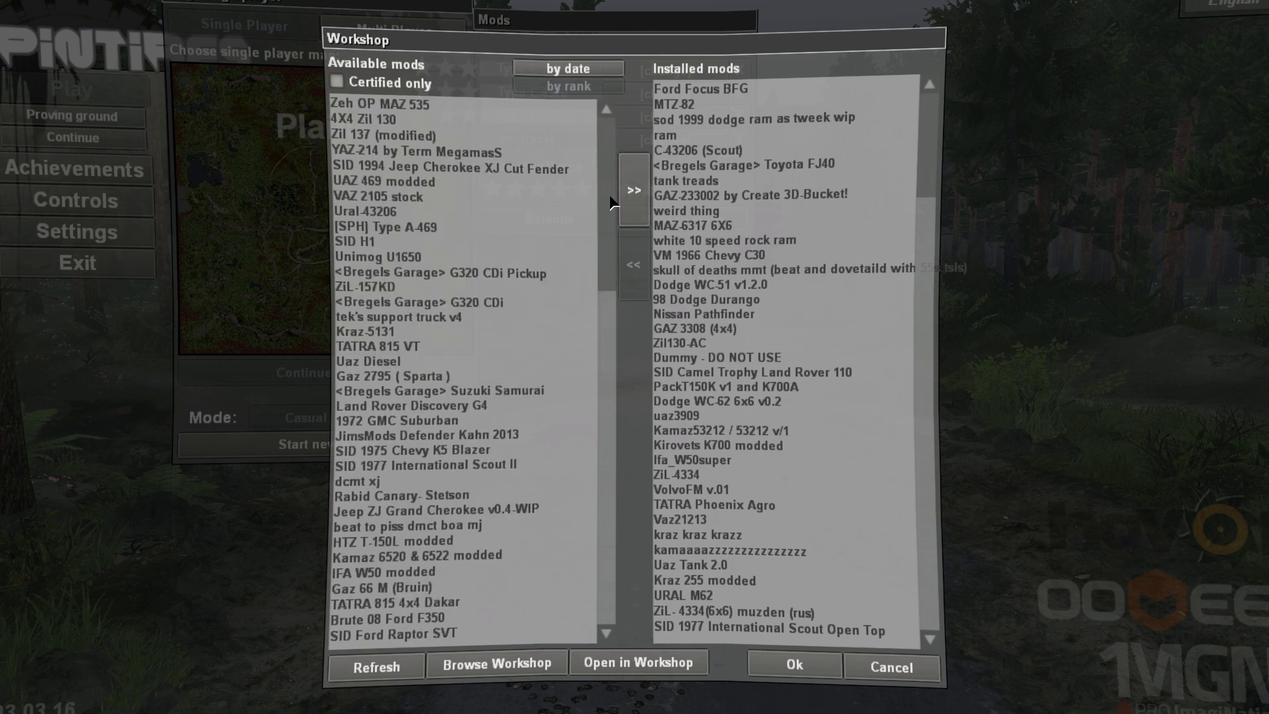
Review the installed mods list and confirm the changes with Ok.
scroll(607, 241, "down", 6)
left_click_drag(603, 270, 591, 427)
scroll(592, 439, "down", 4)
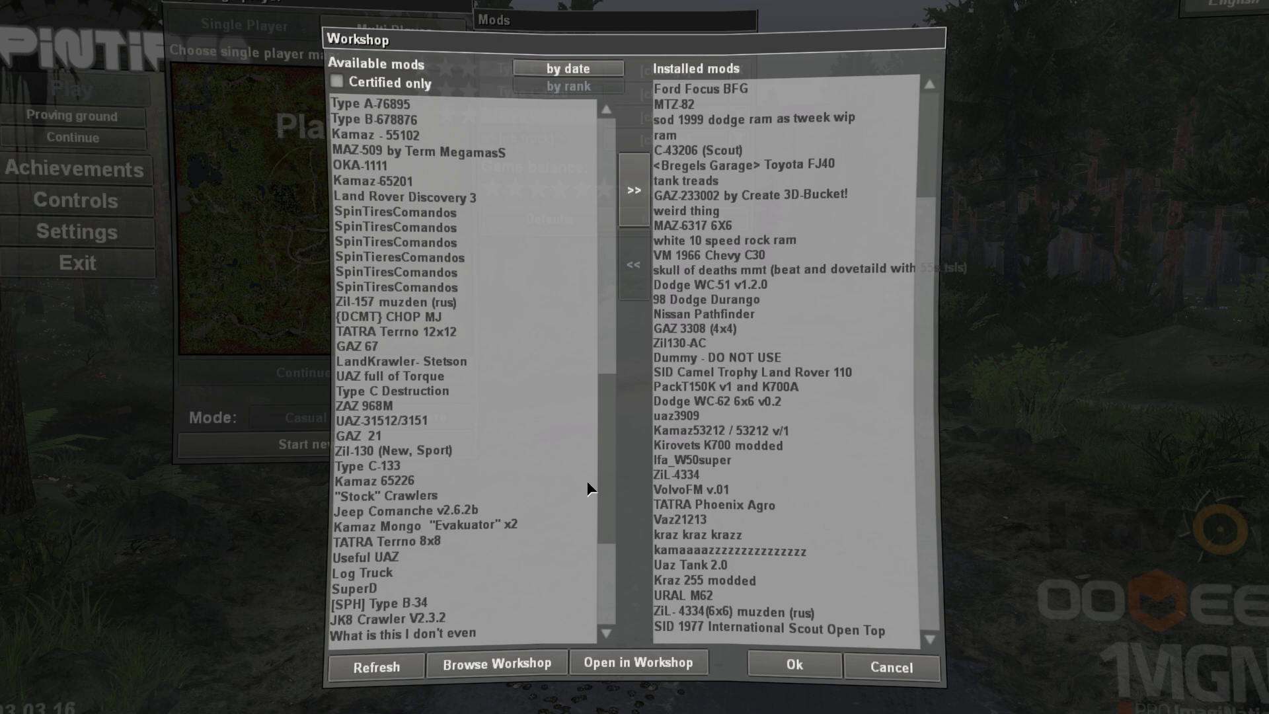
scroll(587, 503, "down", 3)
scroll(583, 516, "down", 4)
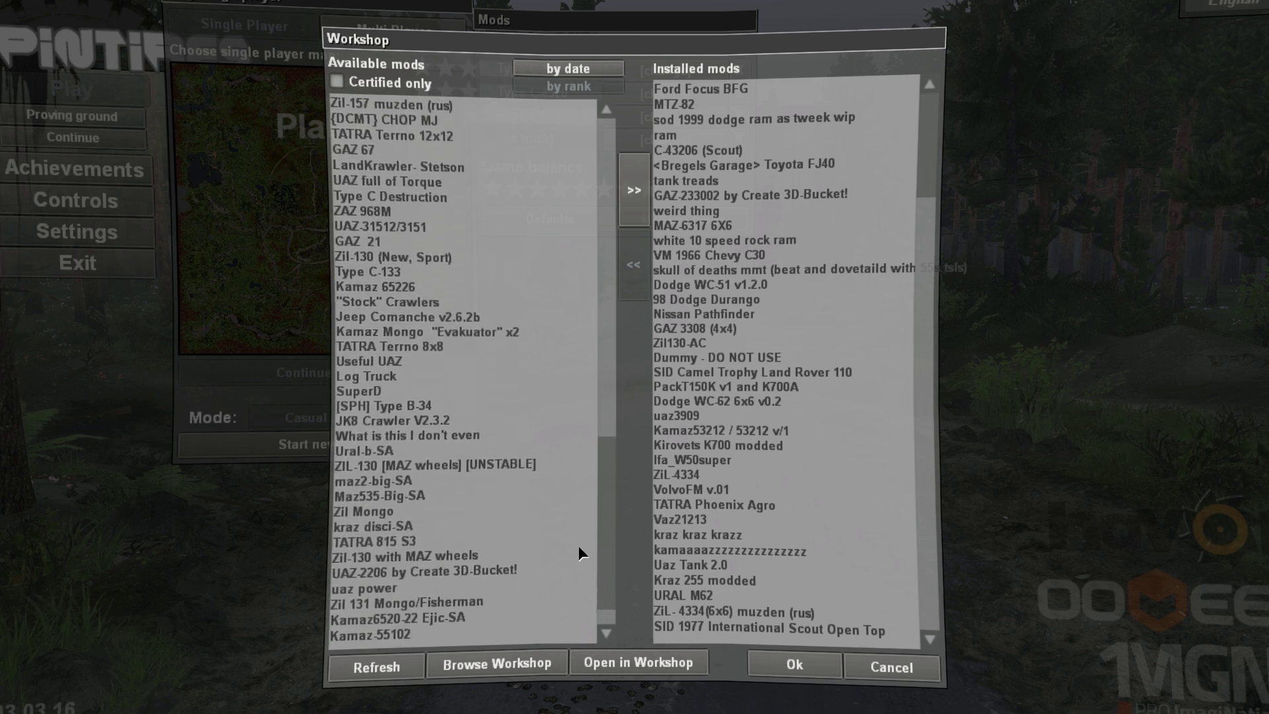
scroll(578, 549, "down", 1)
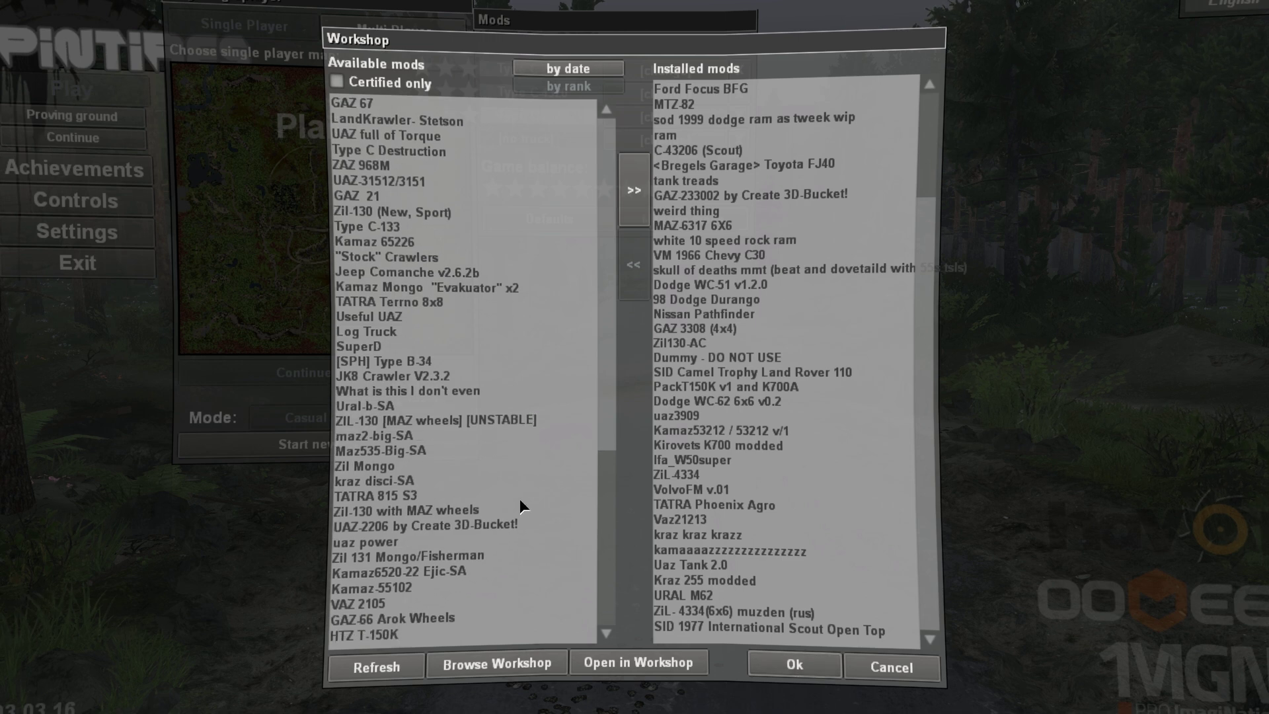
left_click(774, 665)
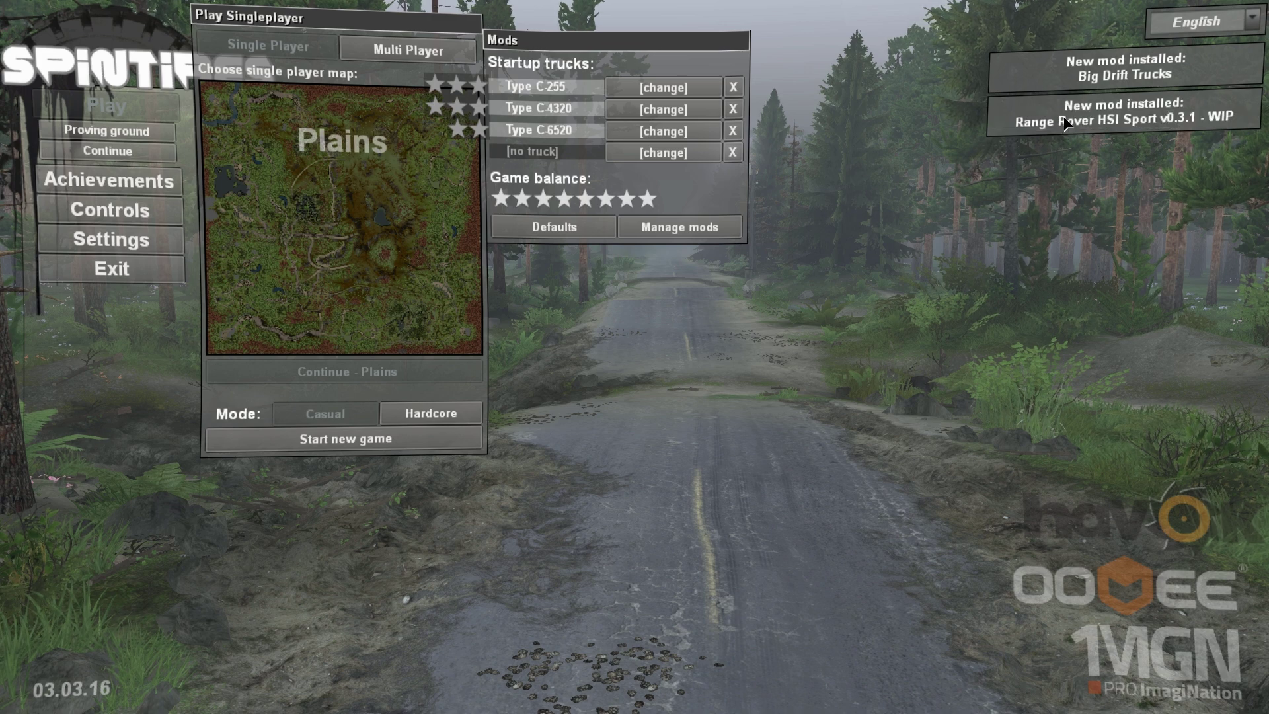
Open the Choose truck list for the first Startup trucks slot.
left_click(700, 90)
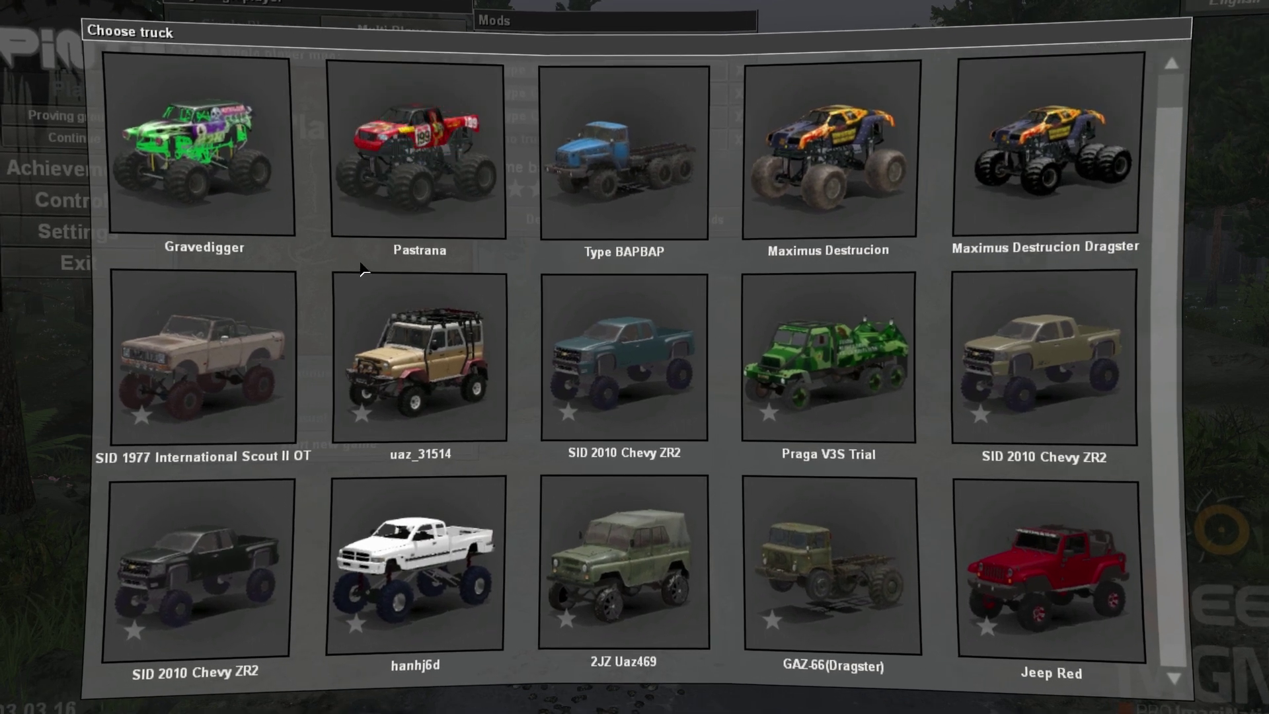
Scroll the Choose truck grid down until the SID-Ford-Raptor-SVT tile appears.
scroll(738, 363, "down", 1)
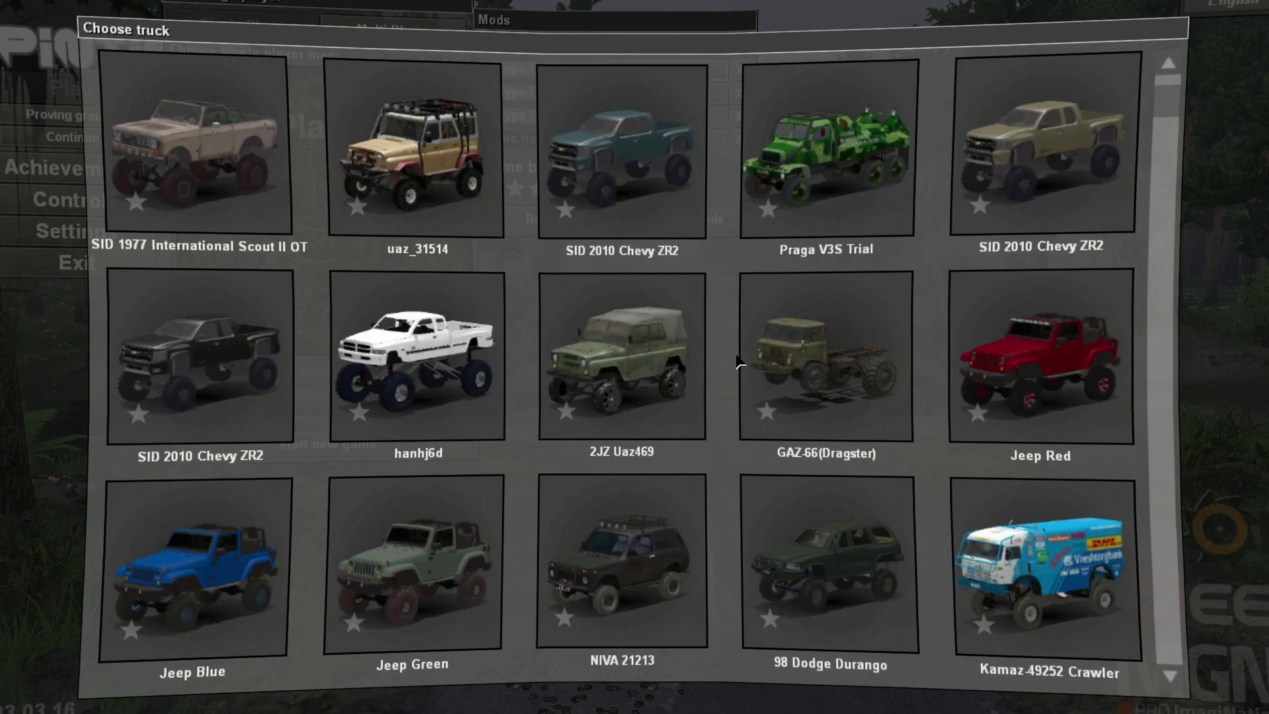
scroll(738, 362, "down", 1)
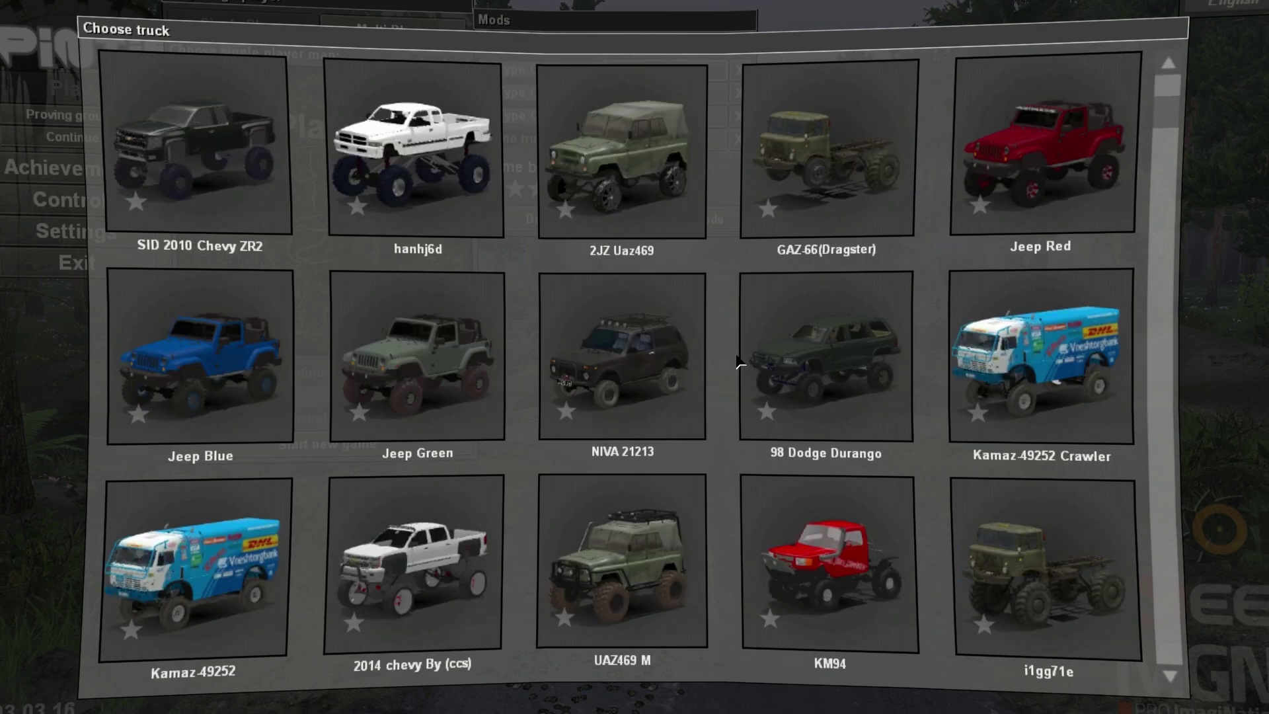
scroll(738, 363, "down", 1)
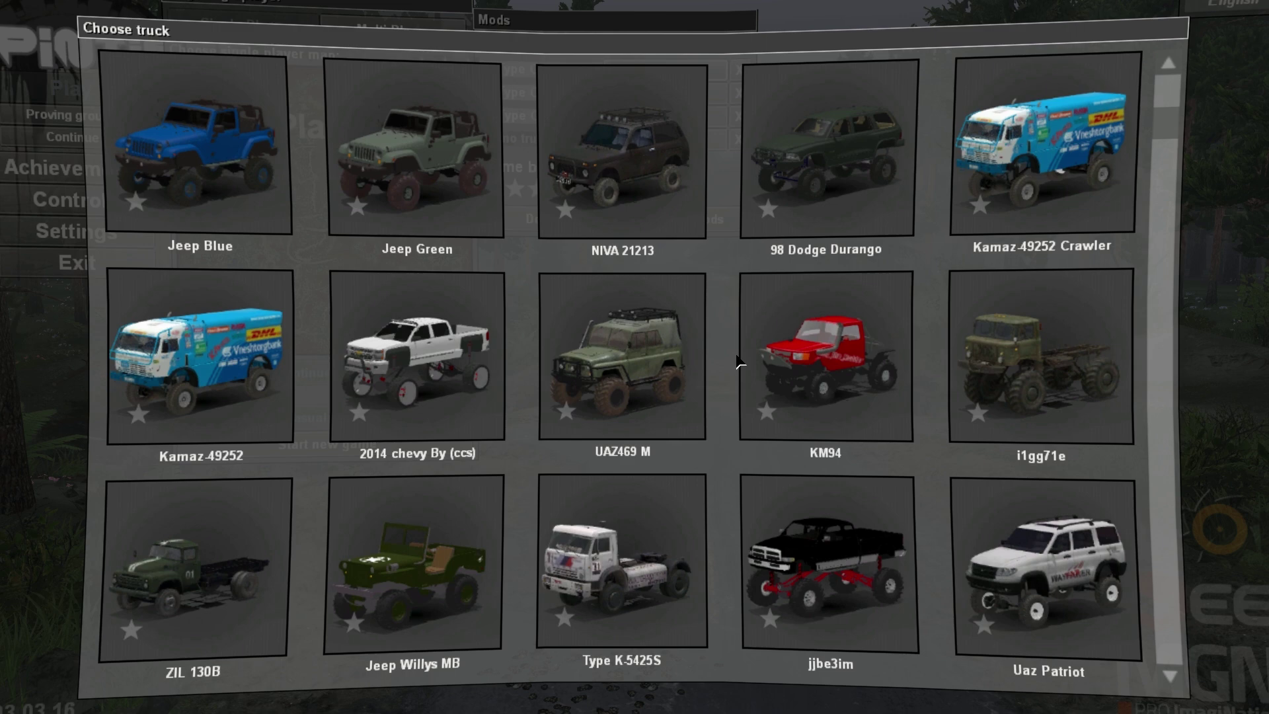
mouse_move(815, 375)
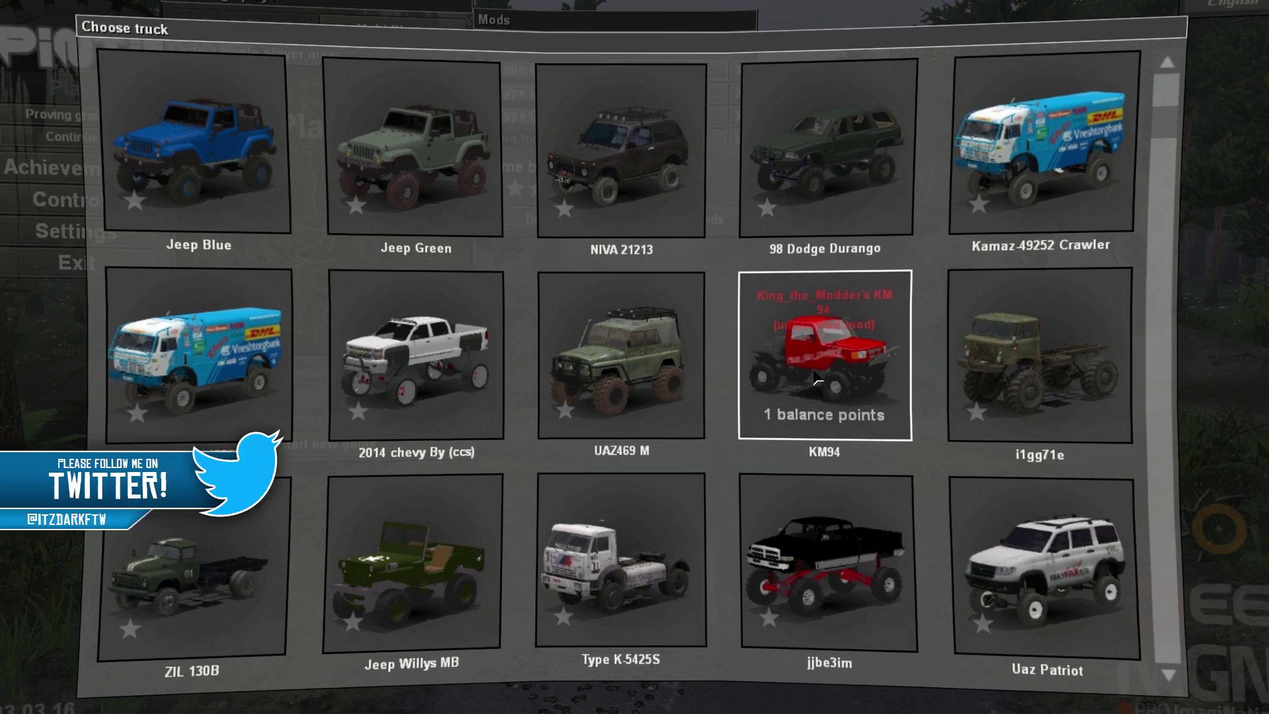
scroll(658, 359, "down", 1)
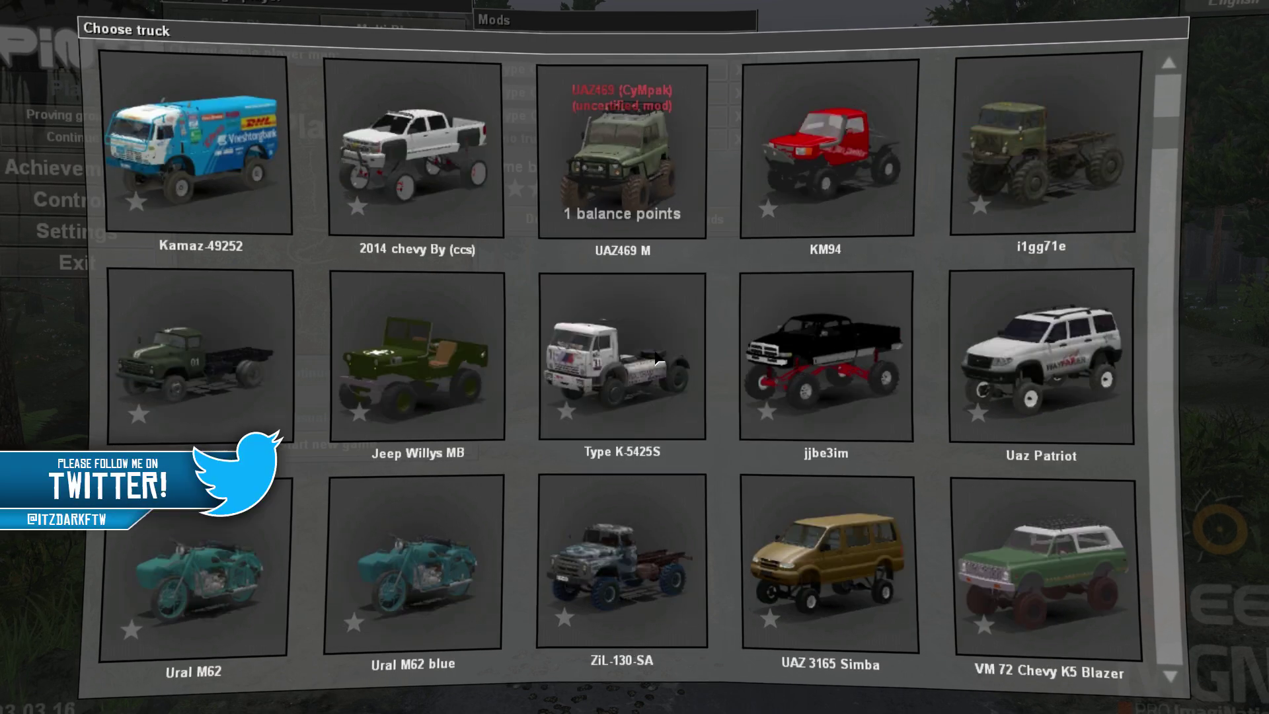
scroll(658, 361, "down", 1)
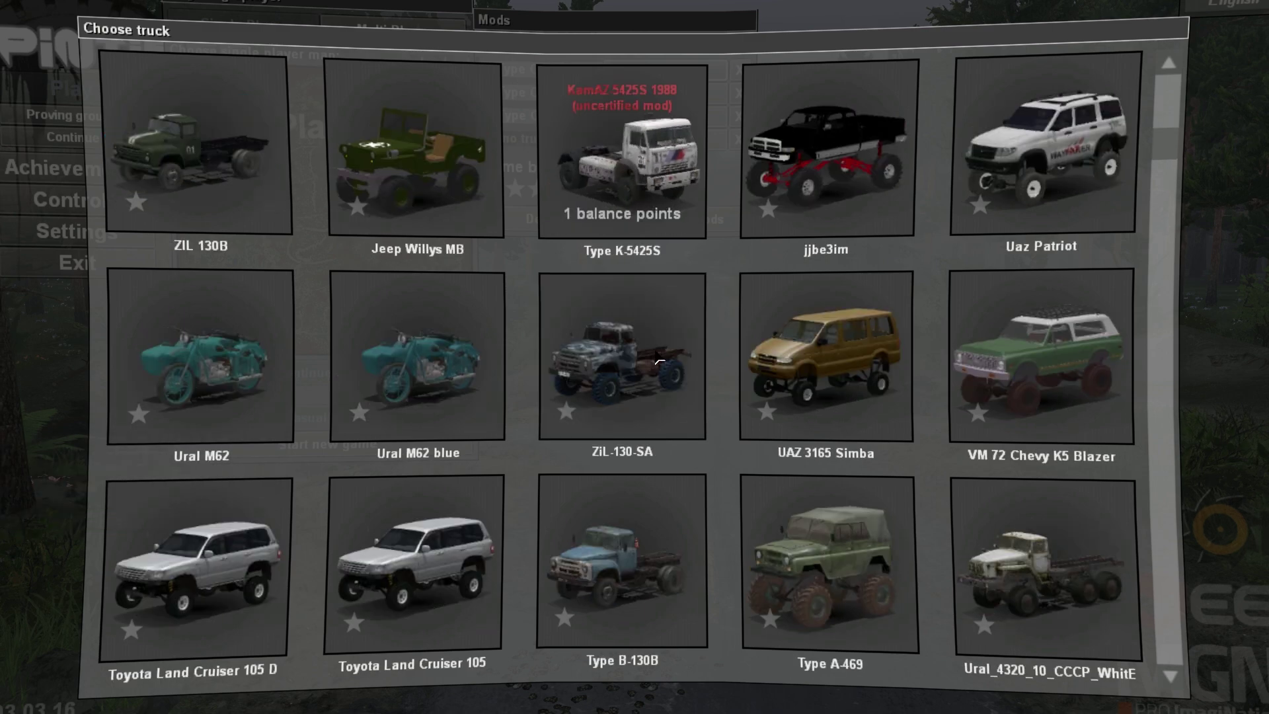
scroll(659, 361, "down", 1)
scroll(659, 359, "down", 1)
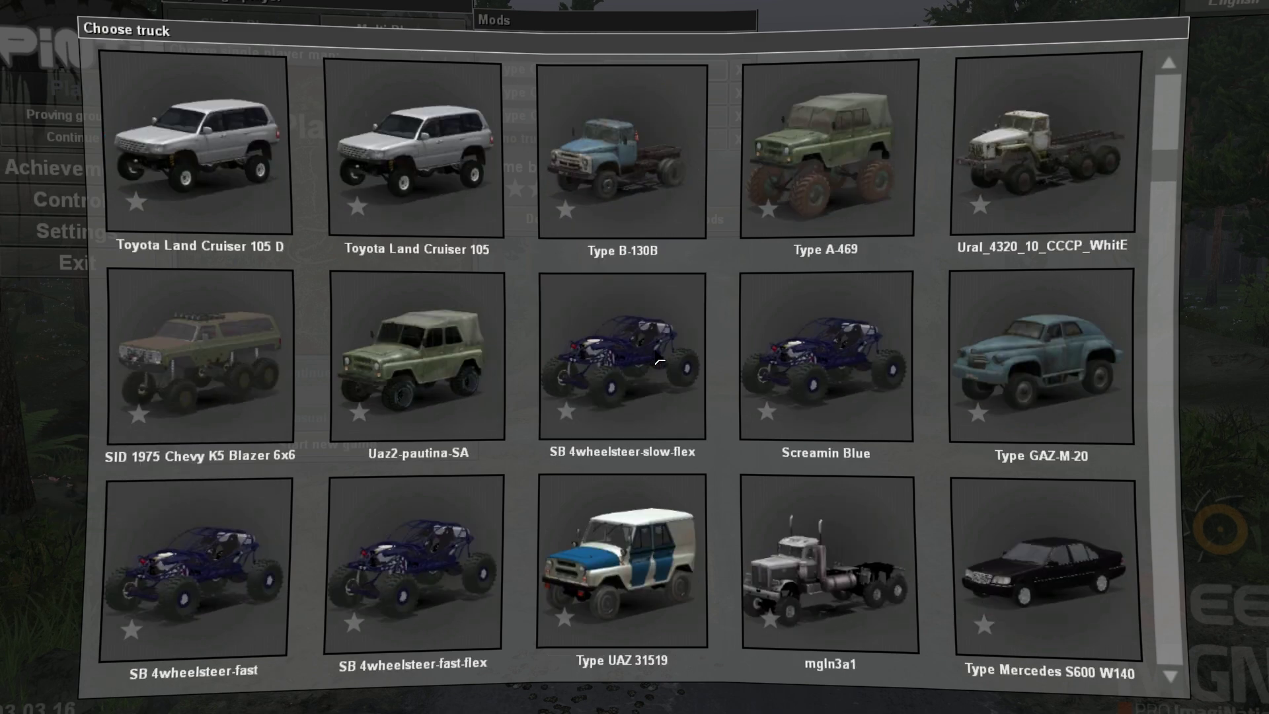
scroll(659, 360, "down", 1)
scroll(659, 359, "down", 1)
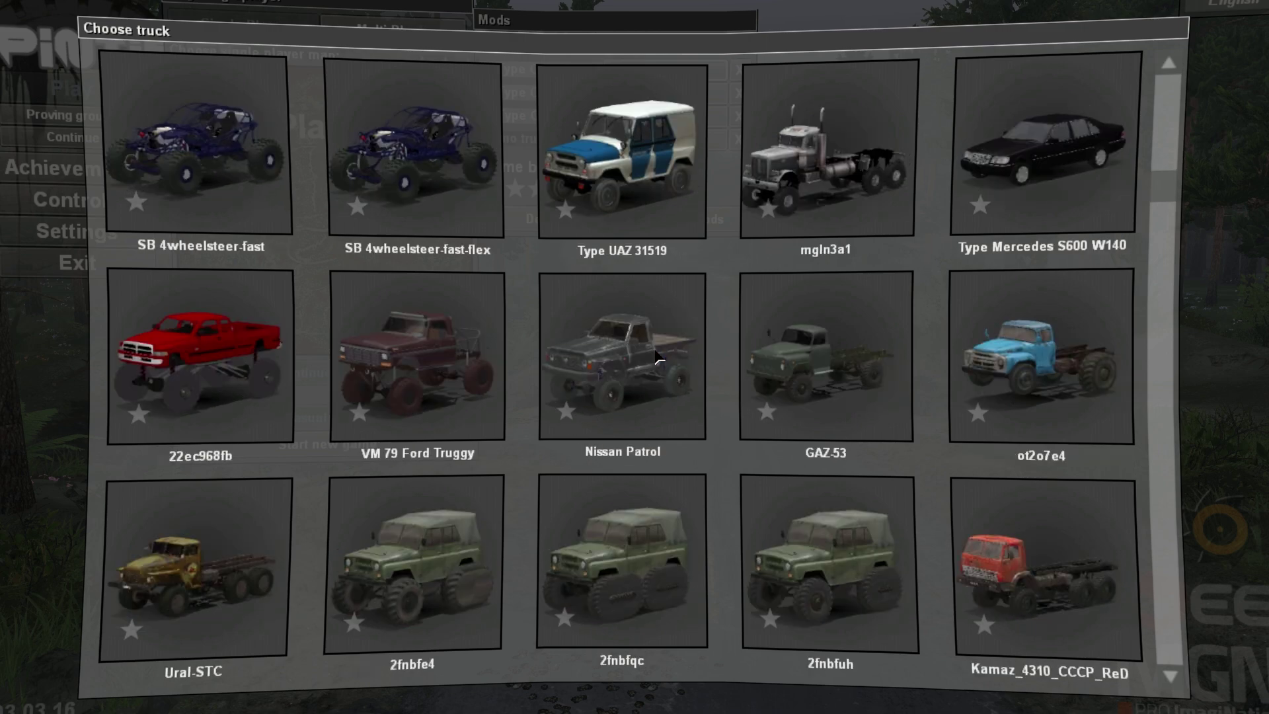
scroll(659, 359, "down", 2)
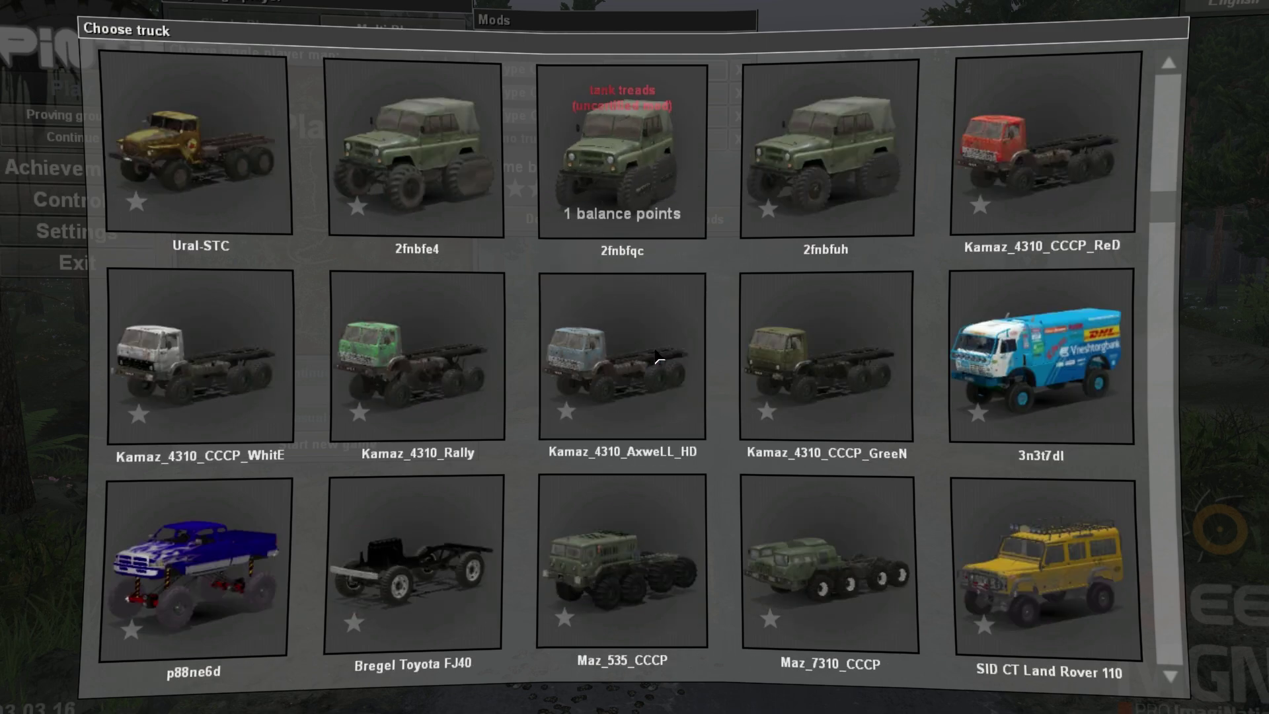
scroll(659, 359, "down", 1)
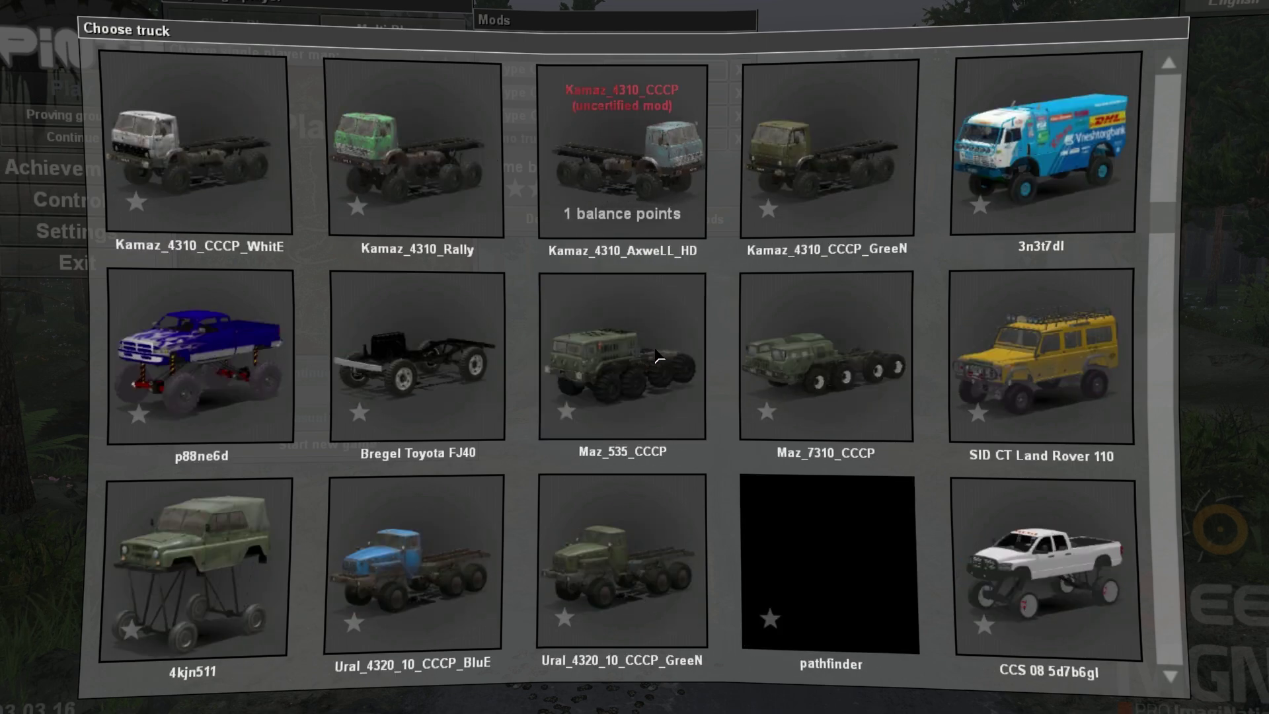
scroll(659, 359, "down", 1)
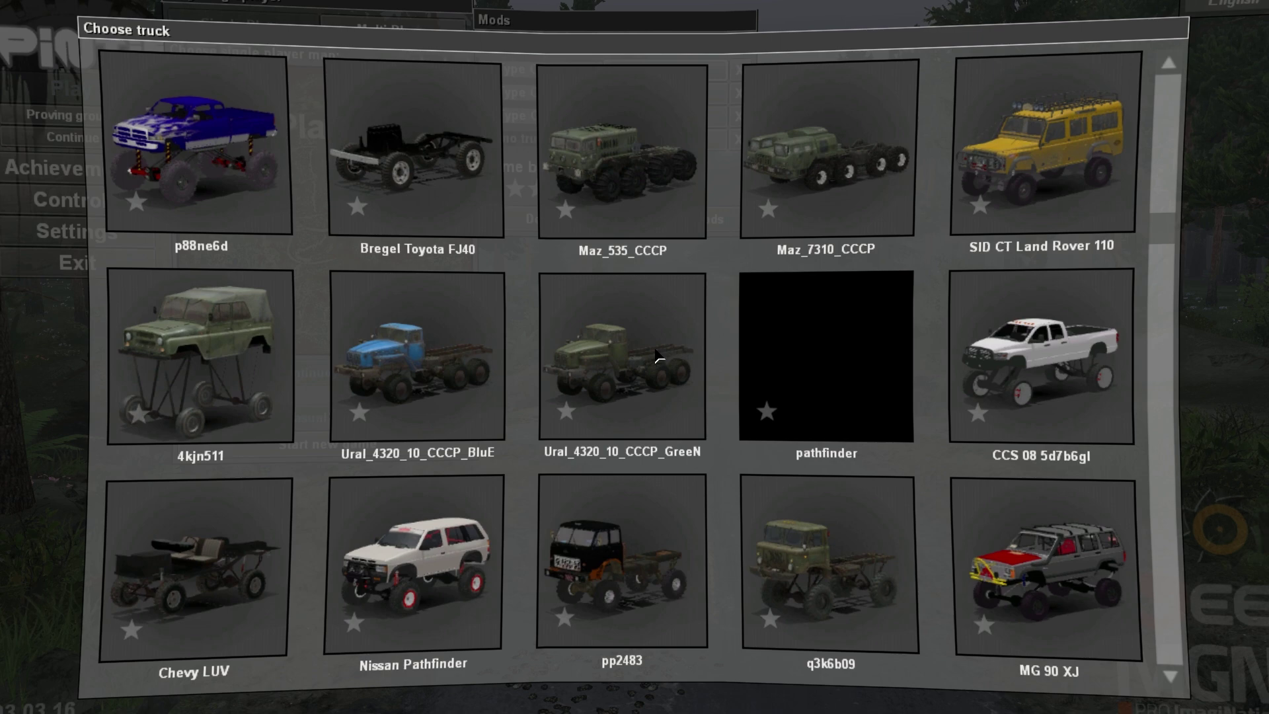
scroll(659, 359, "down", 1)
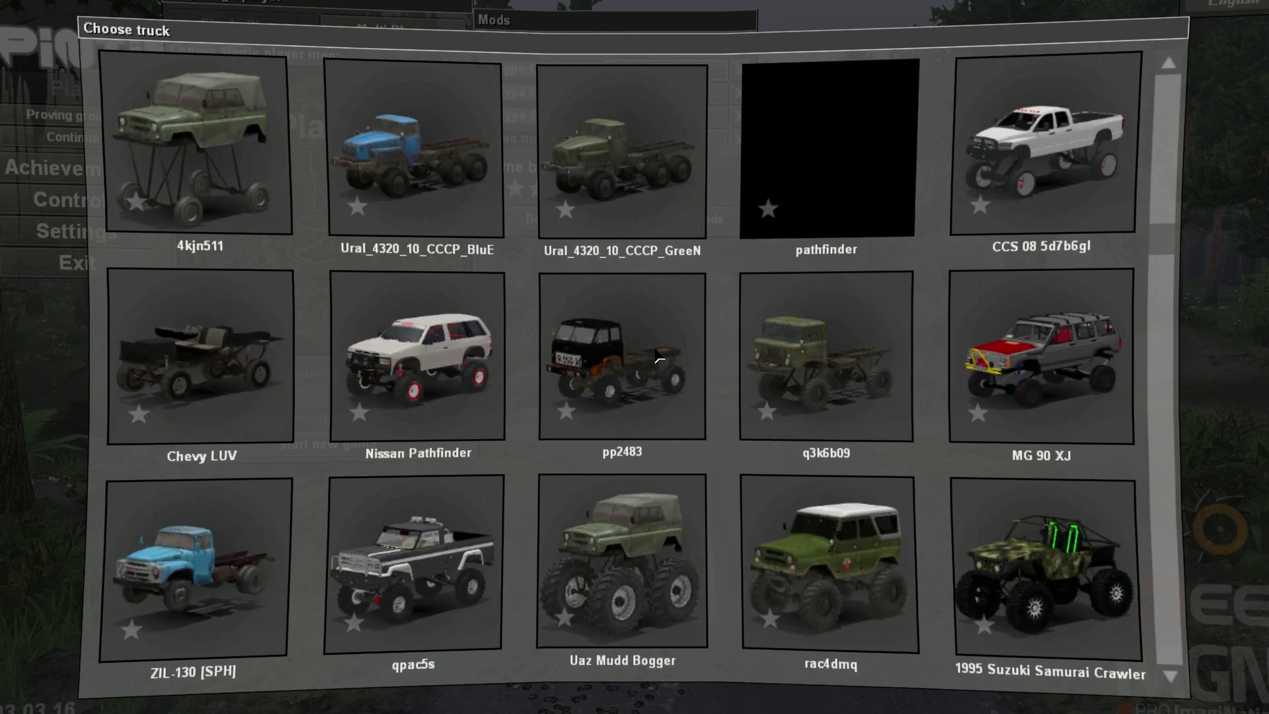
scroll(659, 359, "down", 1)
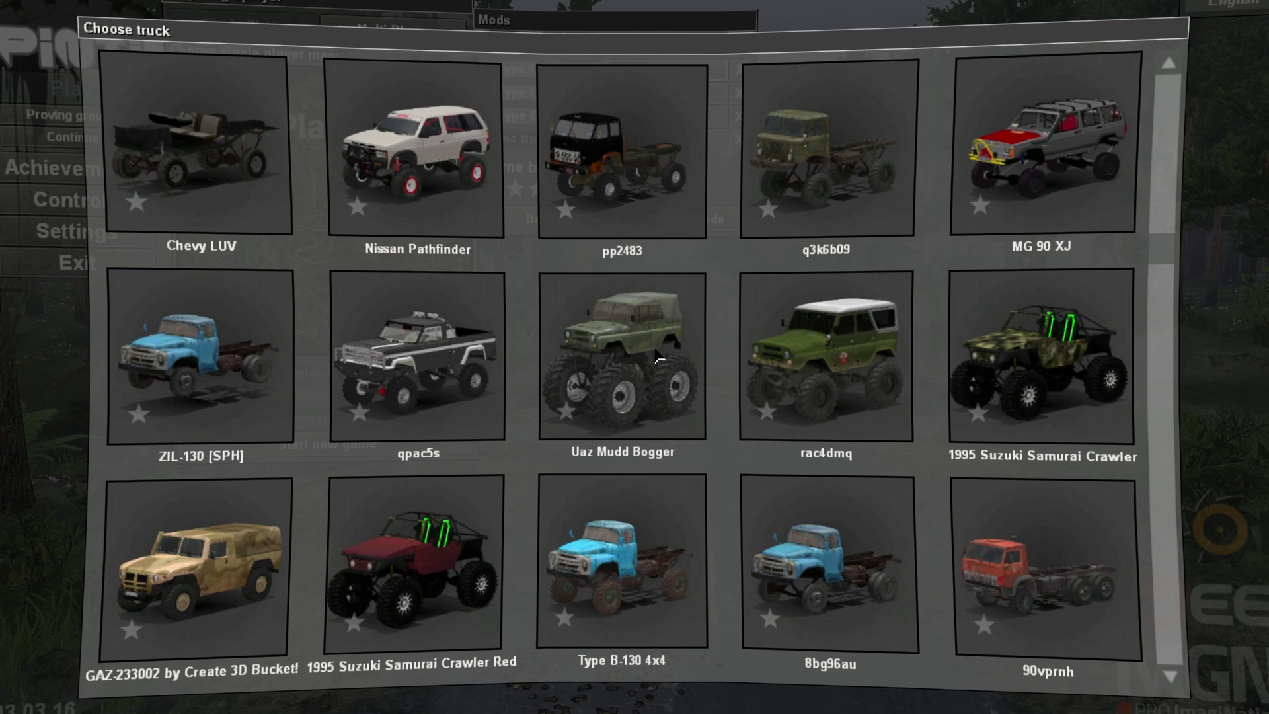
scroll(659, 359, "down", 1)
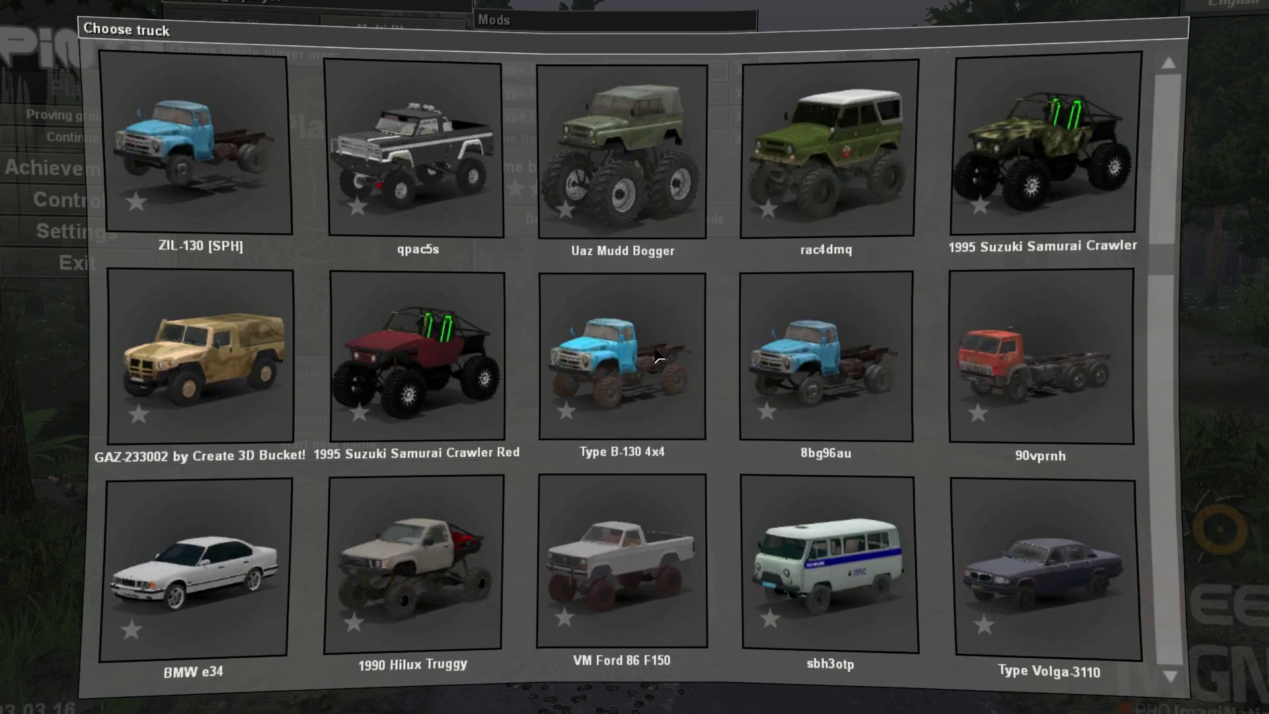
scroll(659, 359, "down", 1)
scroll(659, 359, "down", 1)
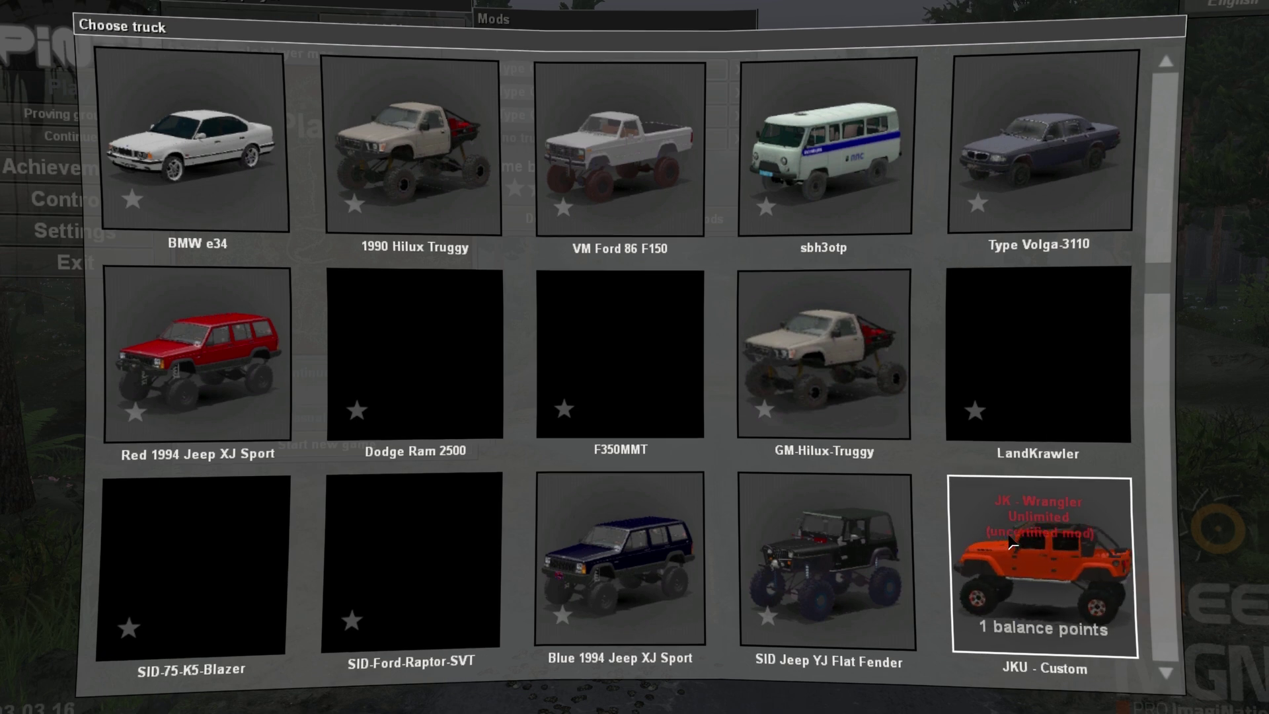
Scroll to the bottom of the truck list, reaching Maz Bridge Version and GAZ MONSTER TRUCK.
scroll(992, 541, "down", 1)
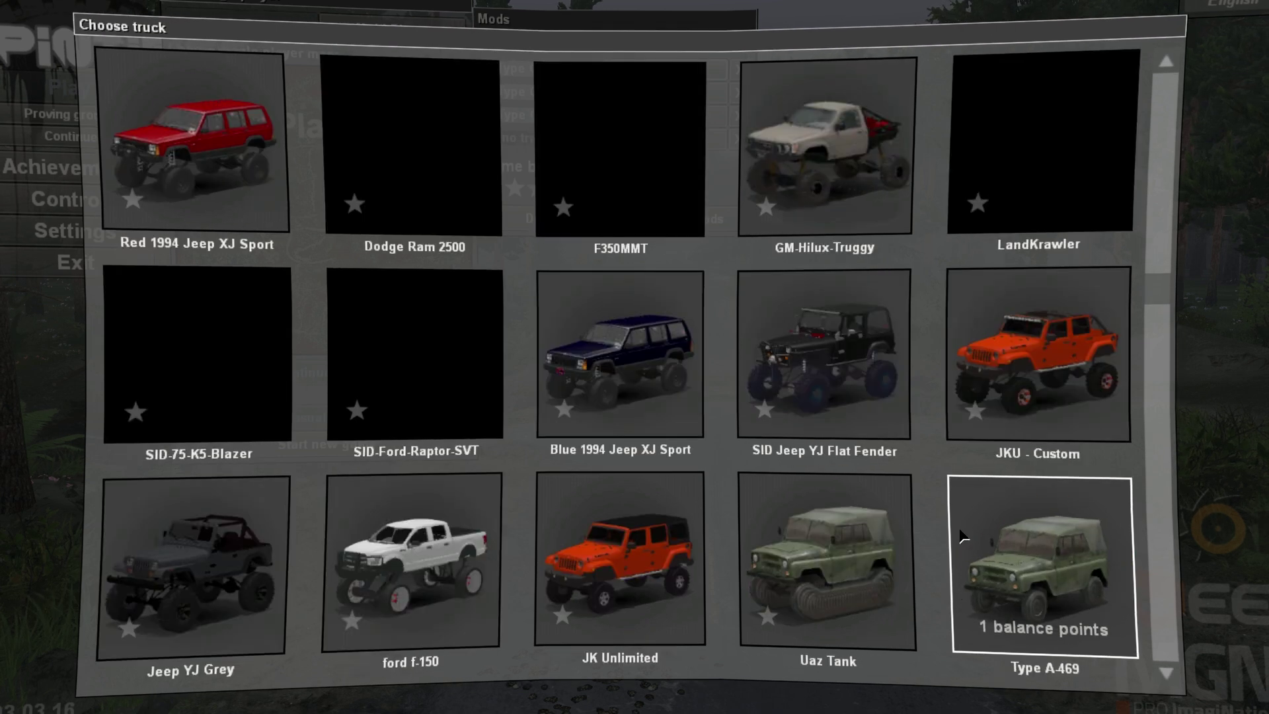
scroll(963, 536, "down", 2)
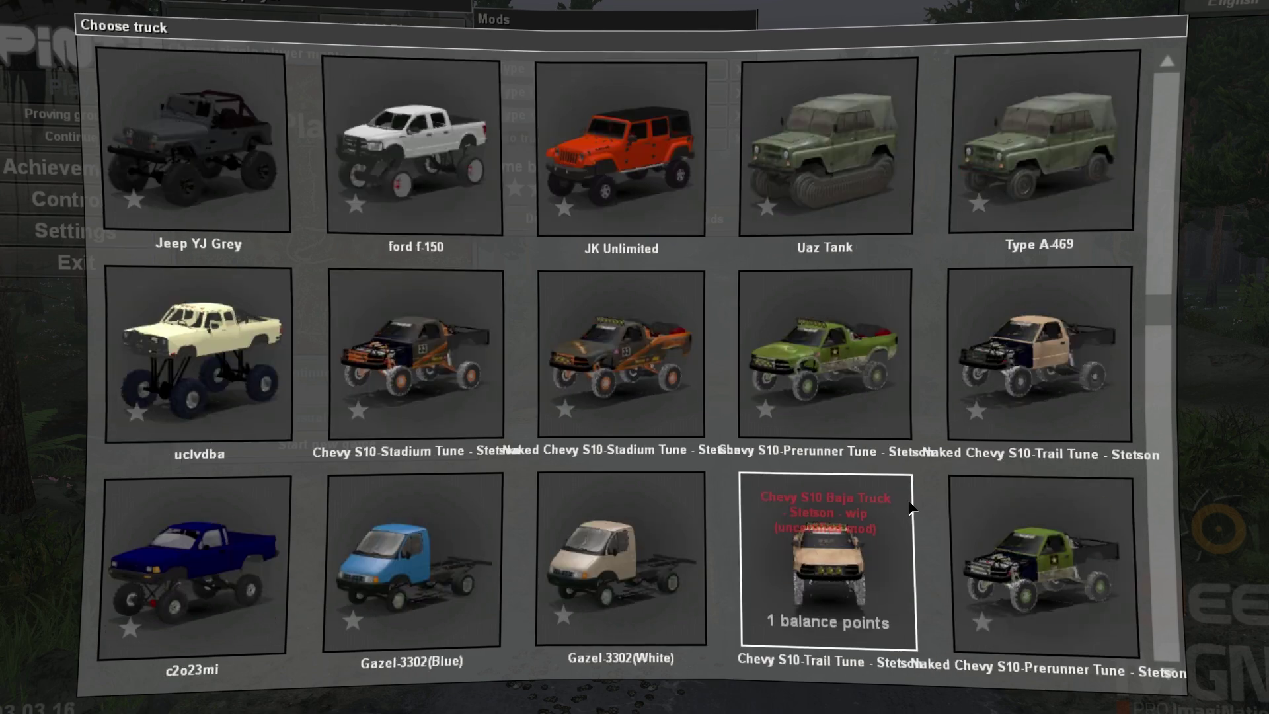
scroll(911, 508, "down", 2)
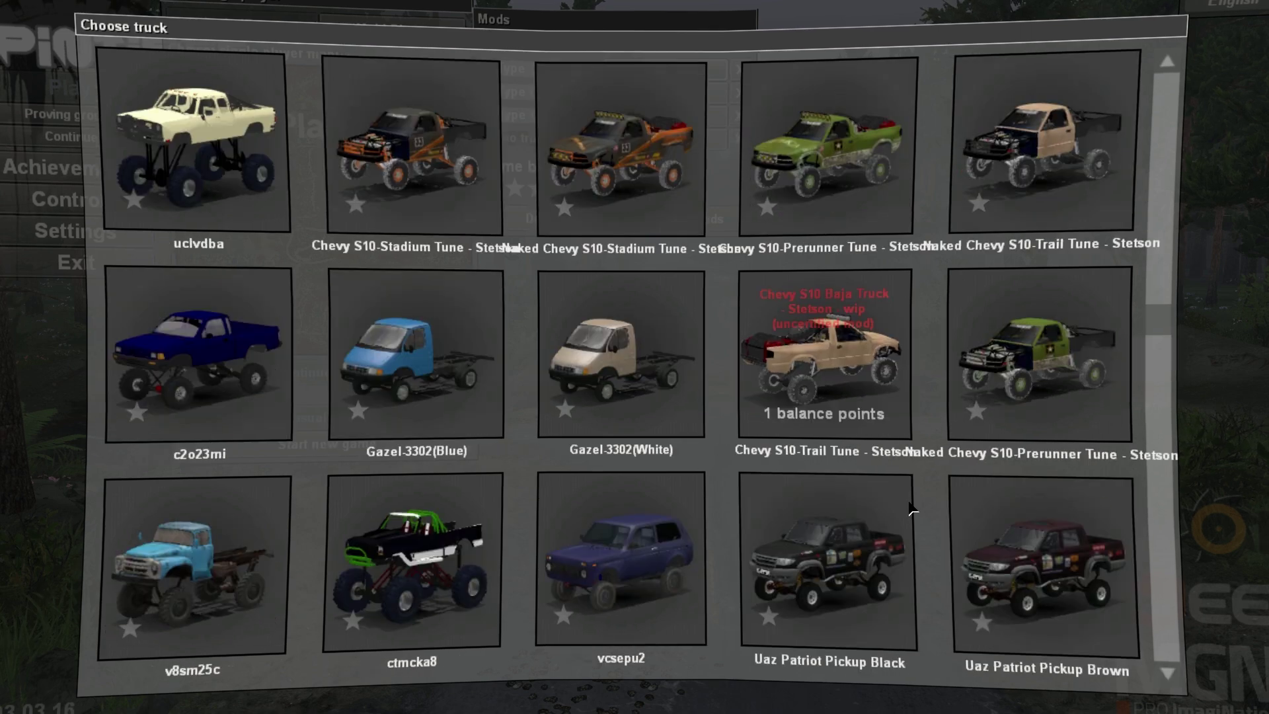
scroll(911, 508, "down", 2)
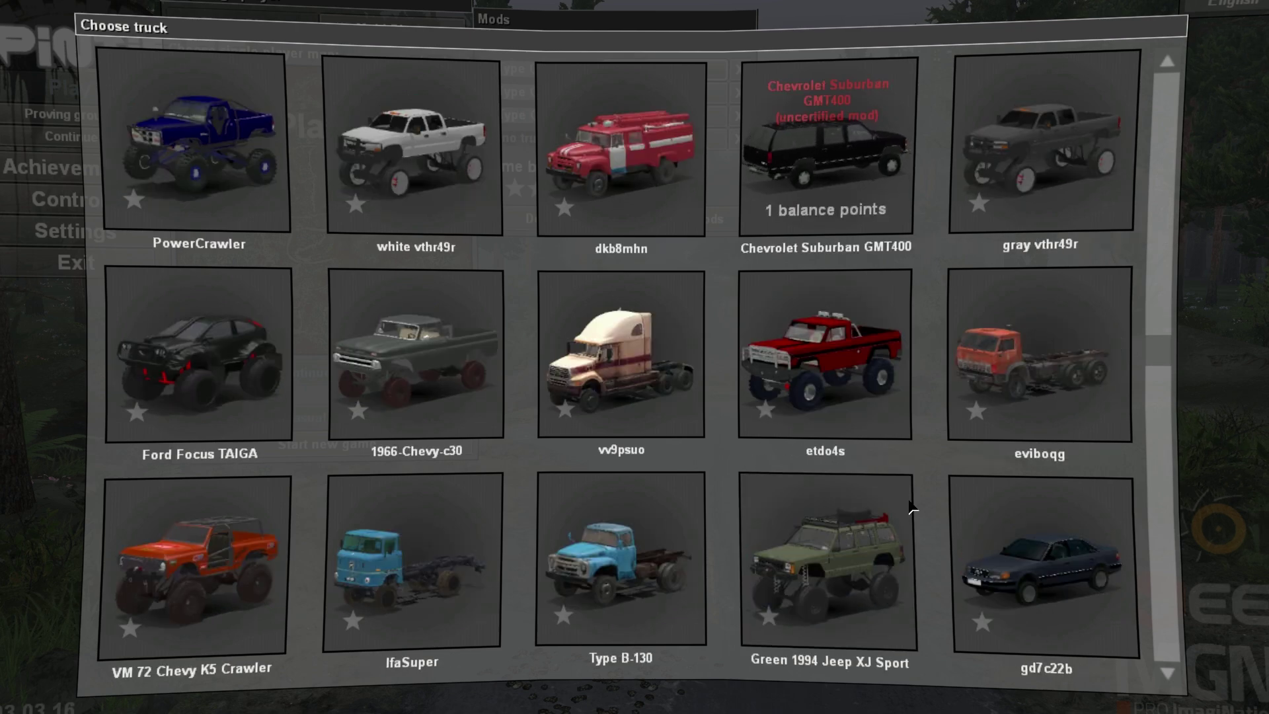
scroll(911, 508, "down", 1)
scroll(911, 508, "down", 1)
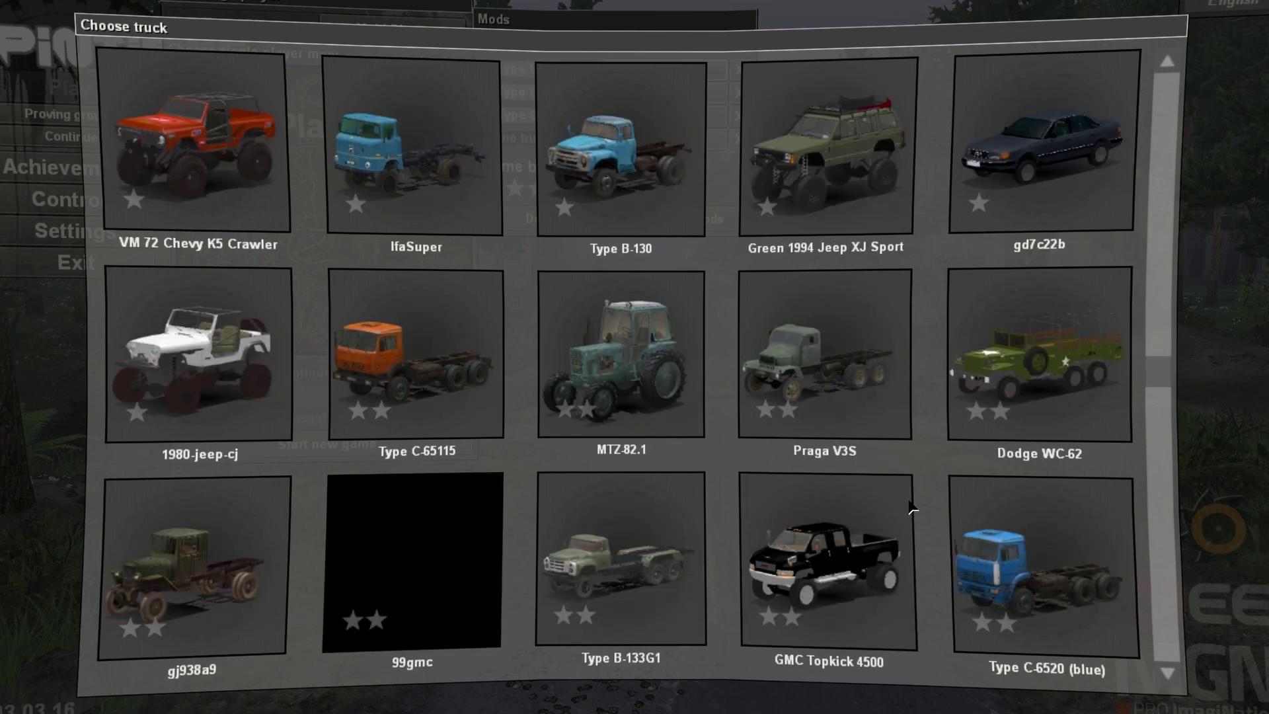
scroll(911, 507, "down", 1)
scroll(911, 508, "down", 1)
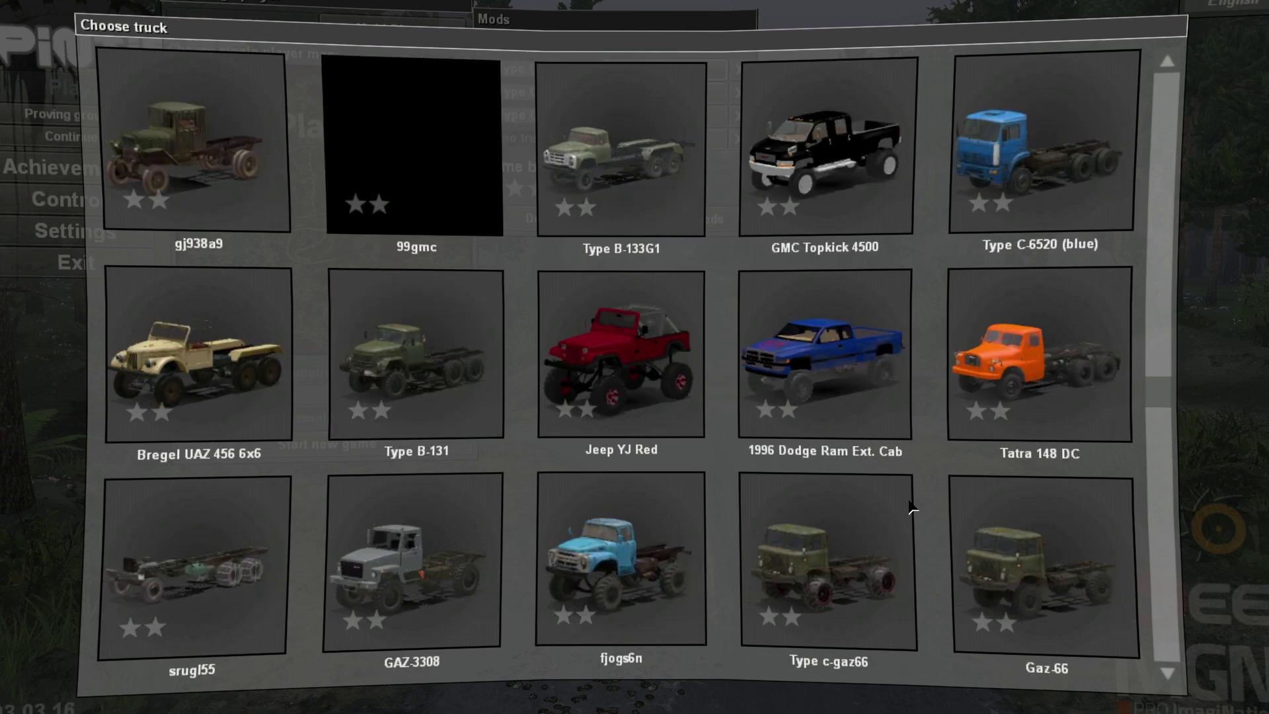
scroll(911, 507, "down", 1)
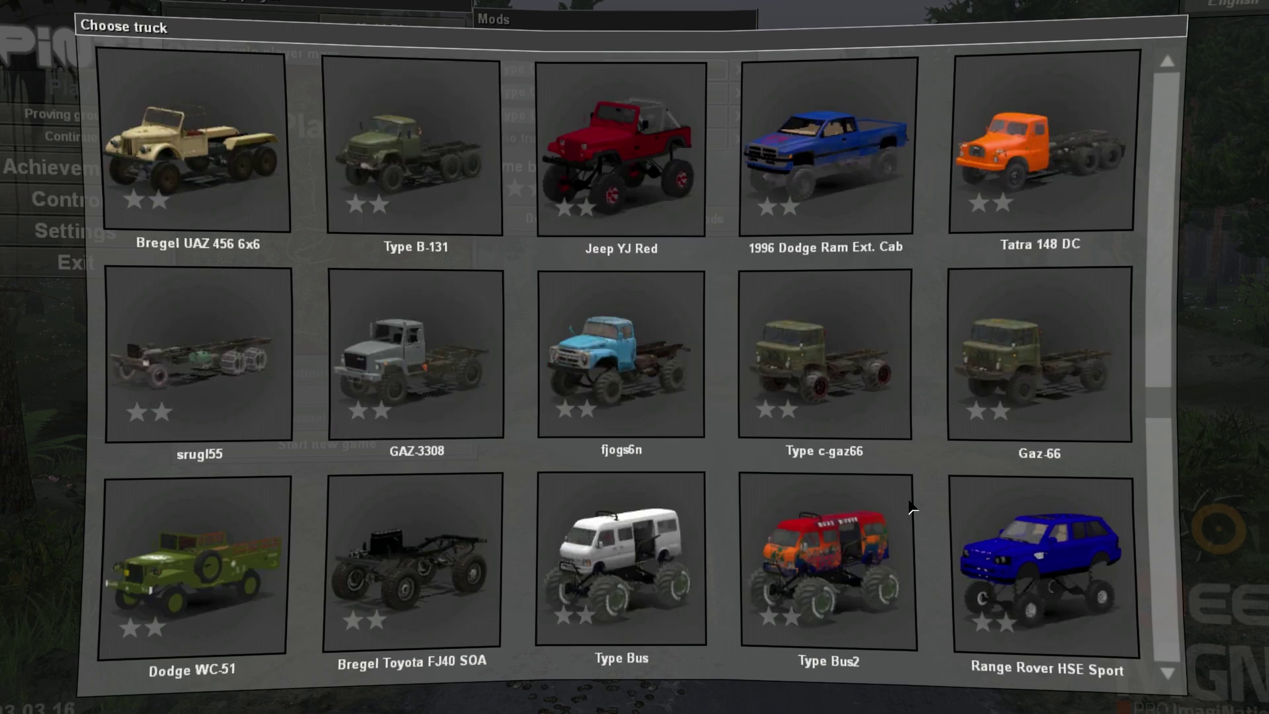
scroll(911, 508, "down", 1)
scroll(912, 507, "down", 1)
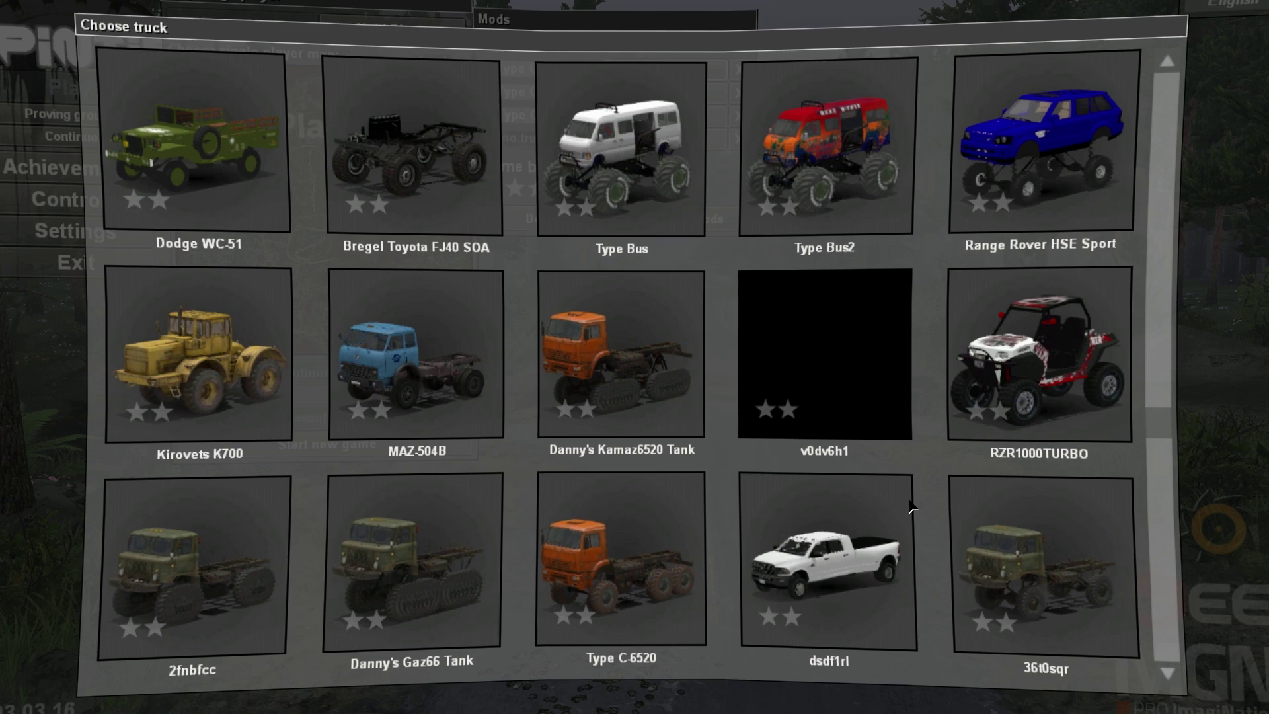
scroll(911, 508, "down", 1)
scroll(911, 504, "down", 1)
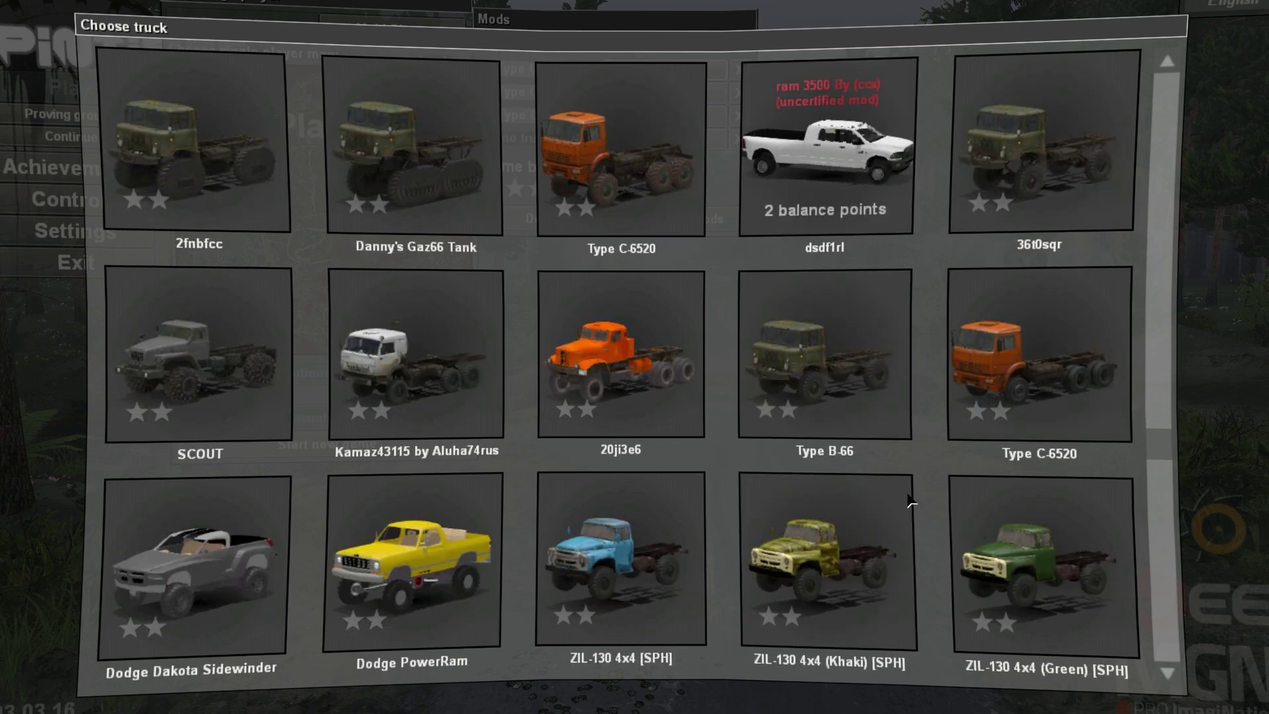
scroll(911, 504, "down", 4)
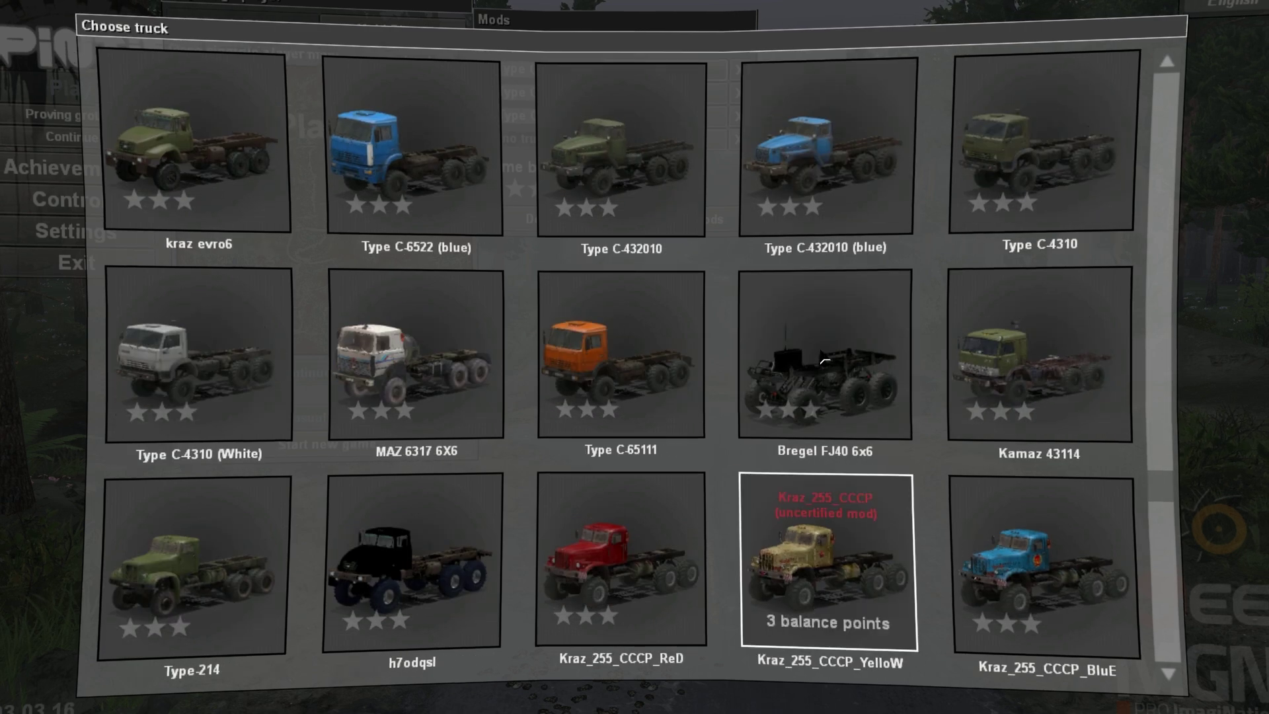
scroll(807, 383, "down", 5)
scroll(784, 411, "down", 1)
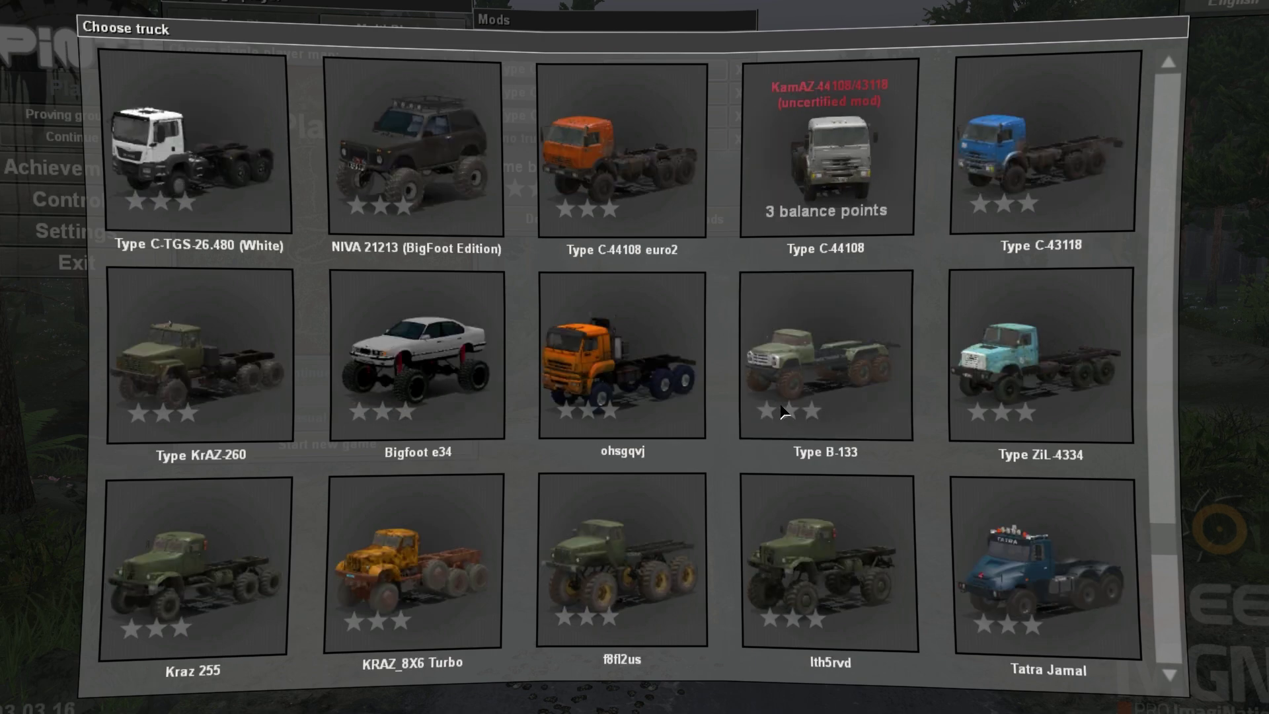
scroll(783, 412, "down", 1)
scroll(783, 411, "down", 3)
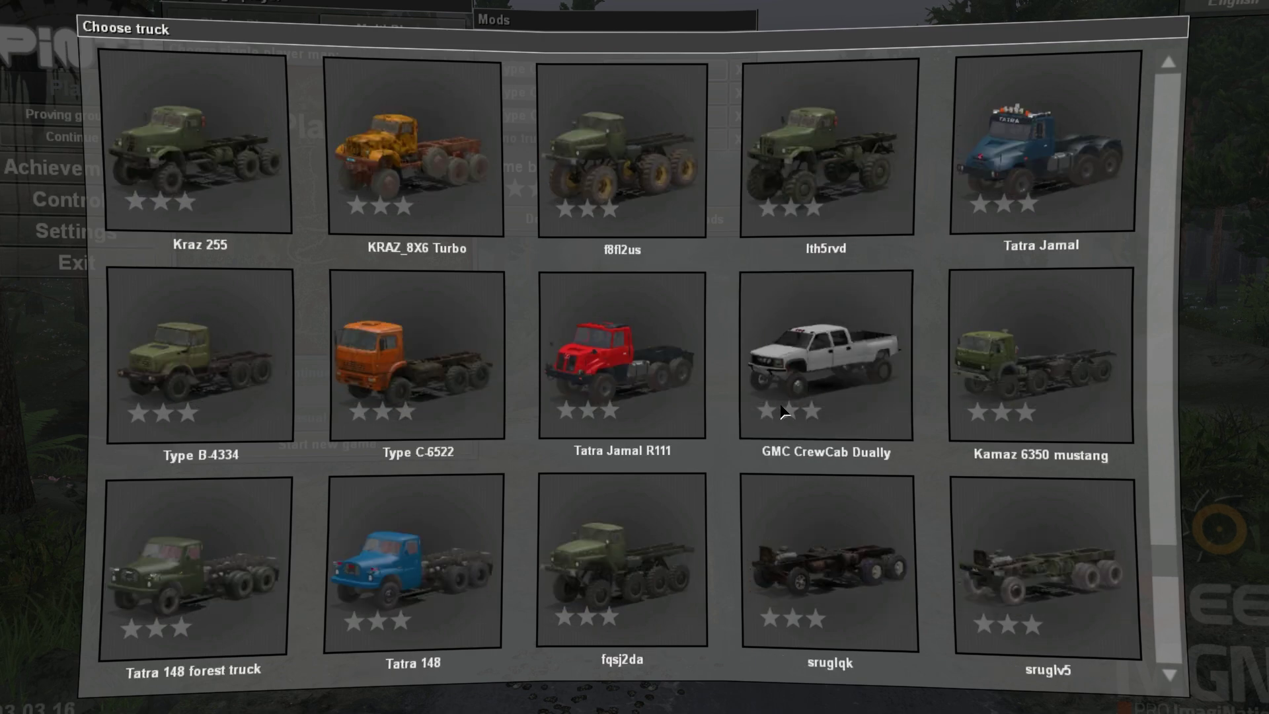
scroll(783, 411, "down", 3)
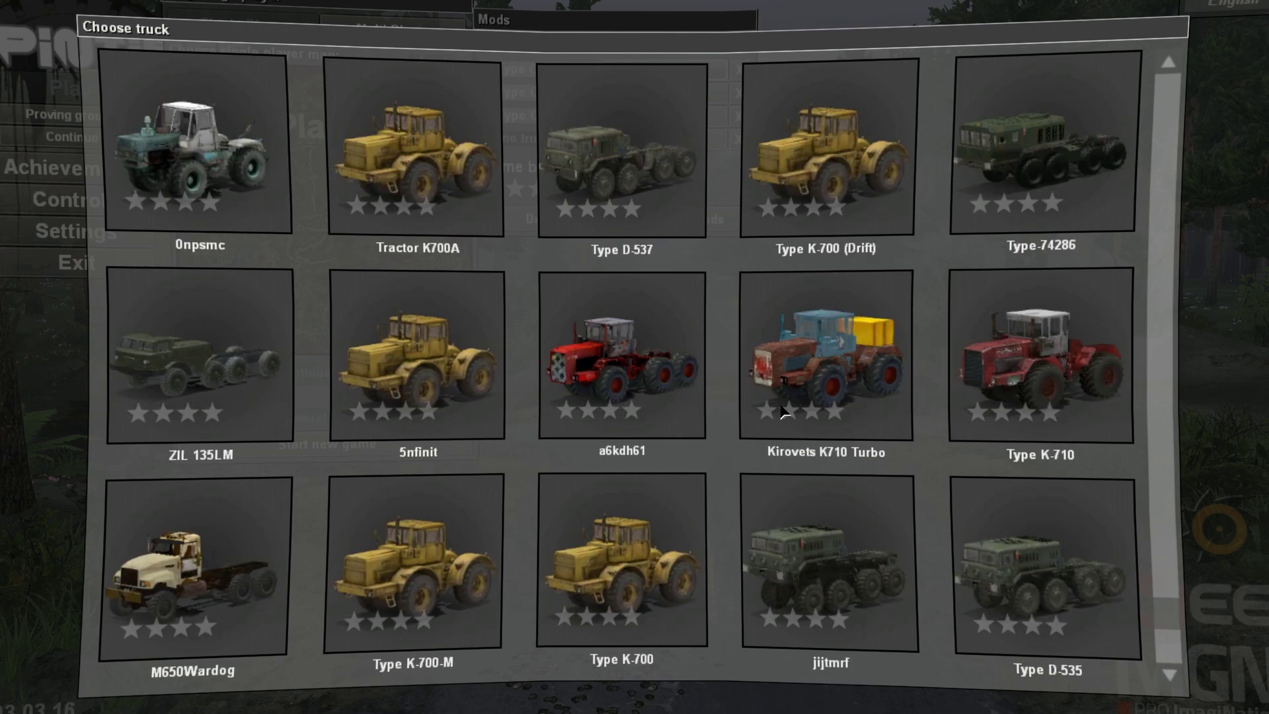
scroll(784, 411, "down", 3)
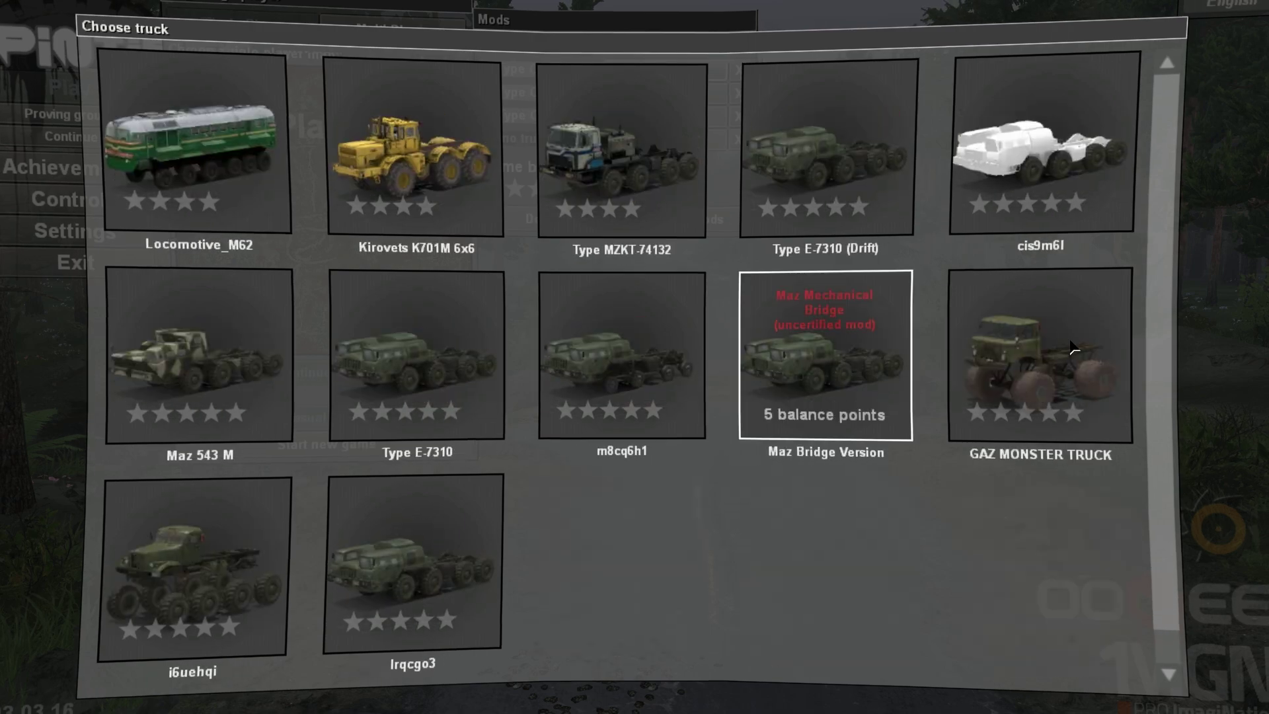